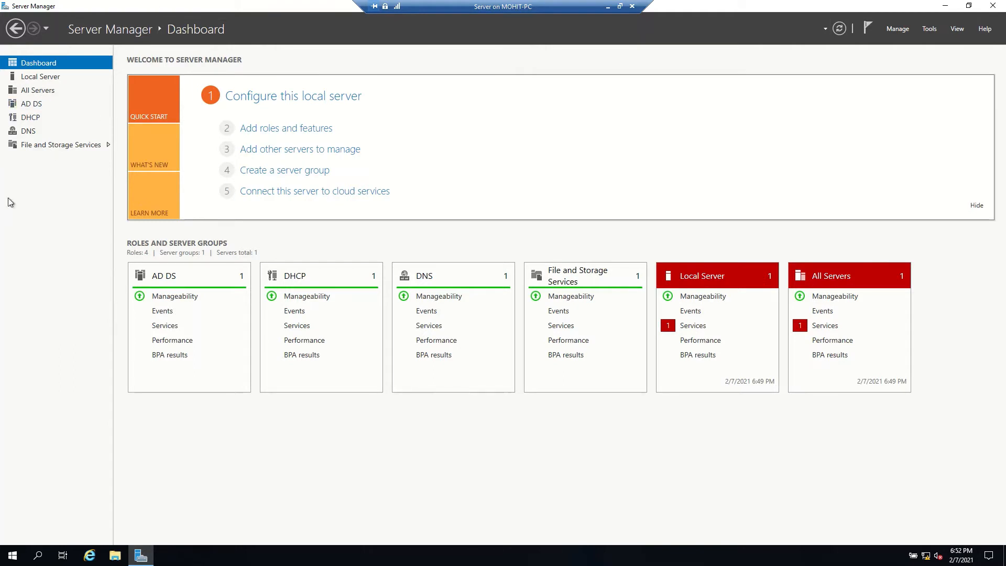
- Start a new file share on the server using the SMB Share - Quick profile
left_click(38, 145)
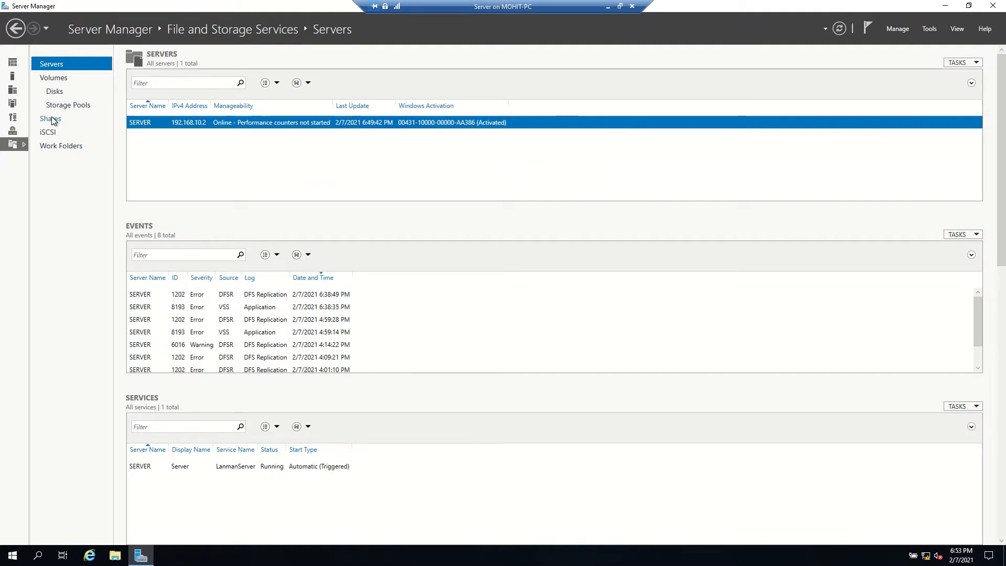
left_click(52, 116)
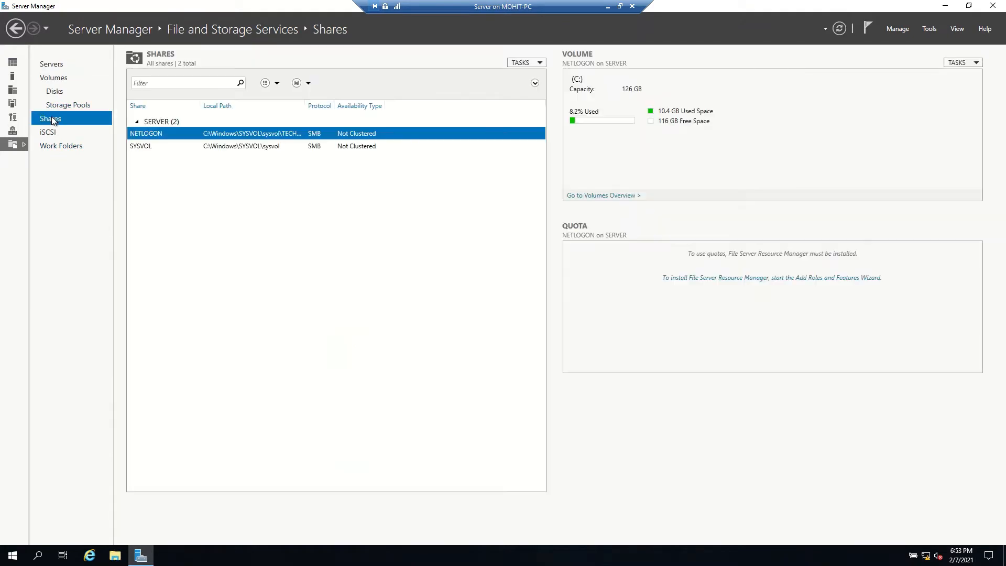
left_click(542, 63)
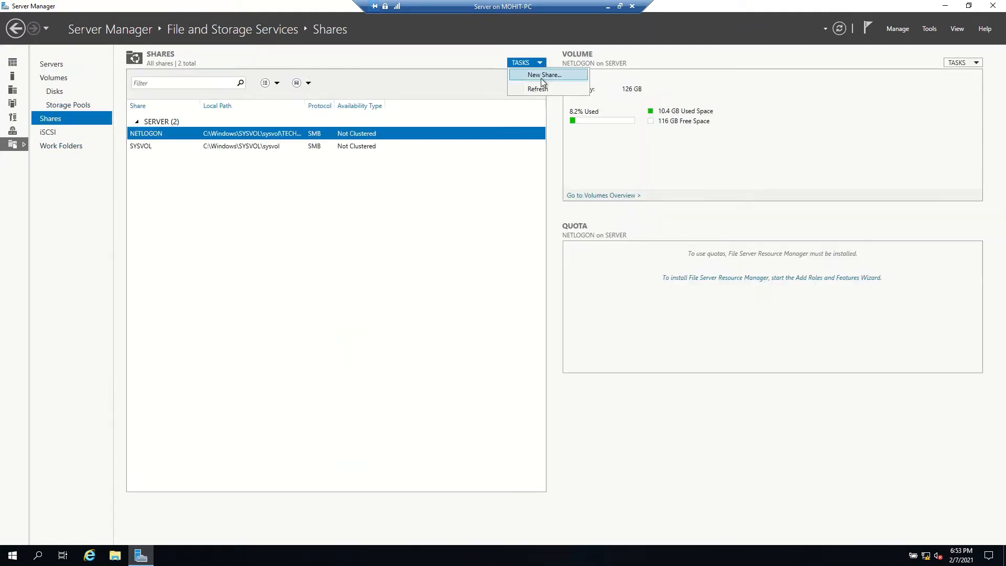
left_click(541, 78)
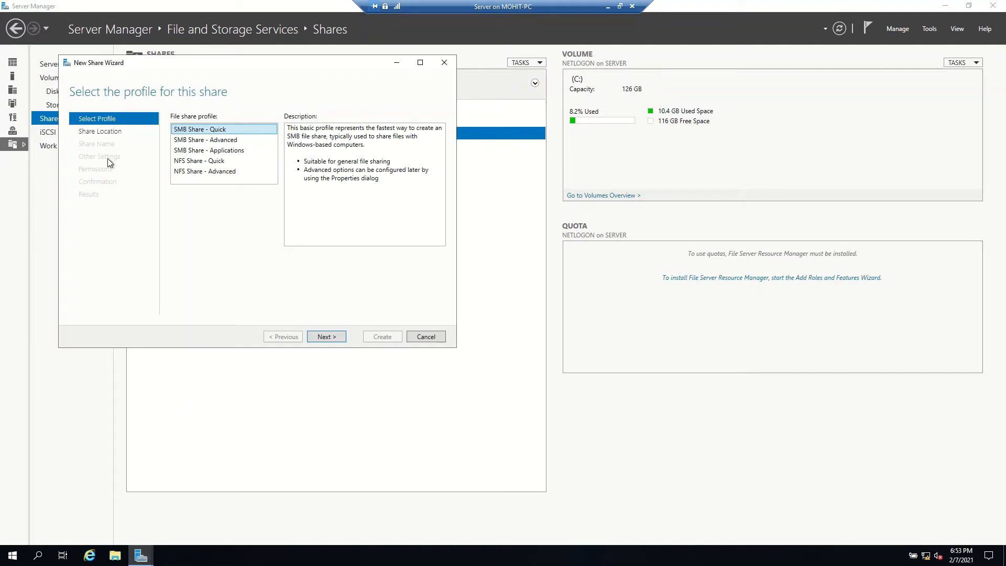
left_click(337, 340)
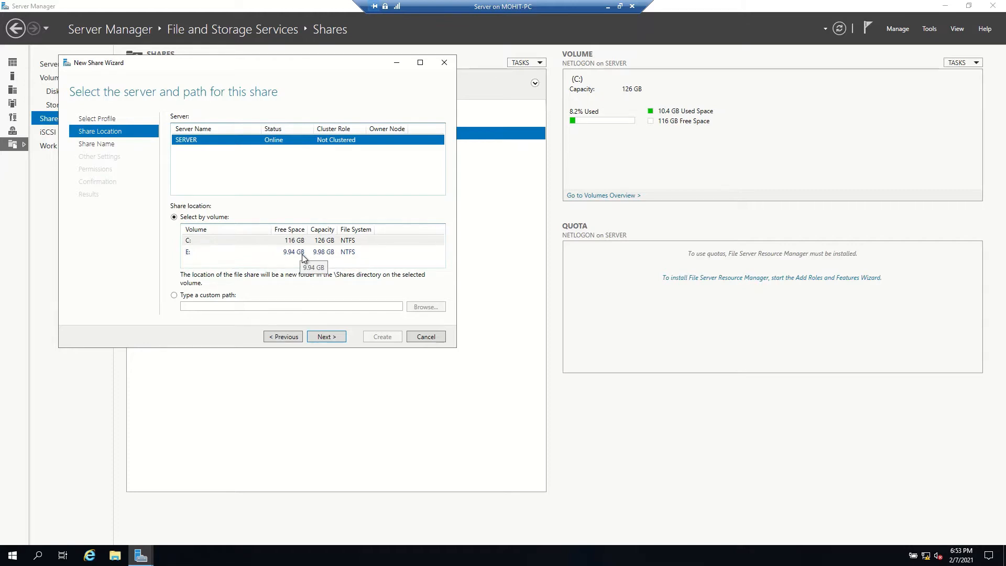
- Choose a custom share path and create a folder named Common on New Volume (E:)
left_click(216, 297)
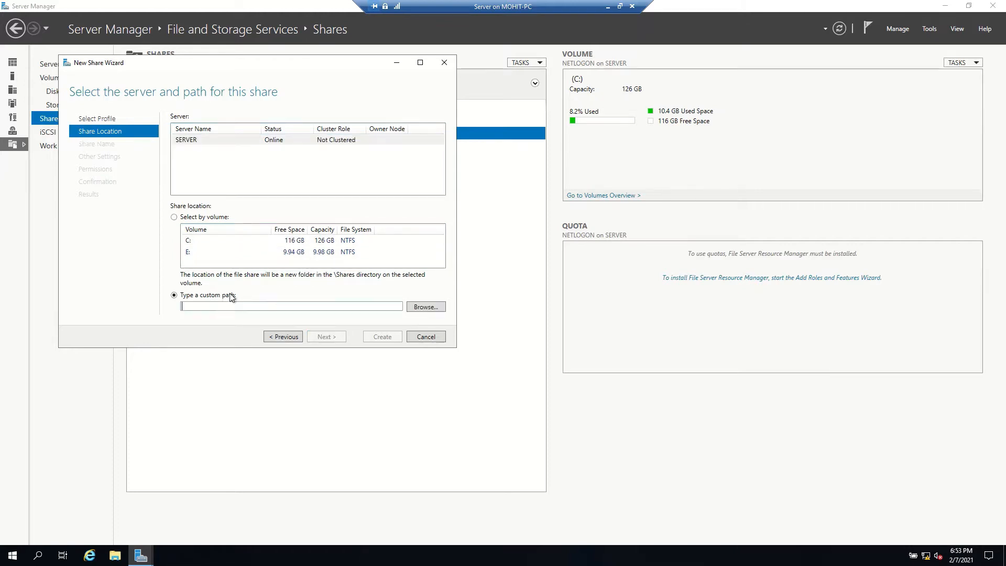
left_click(422, 309)
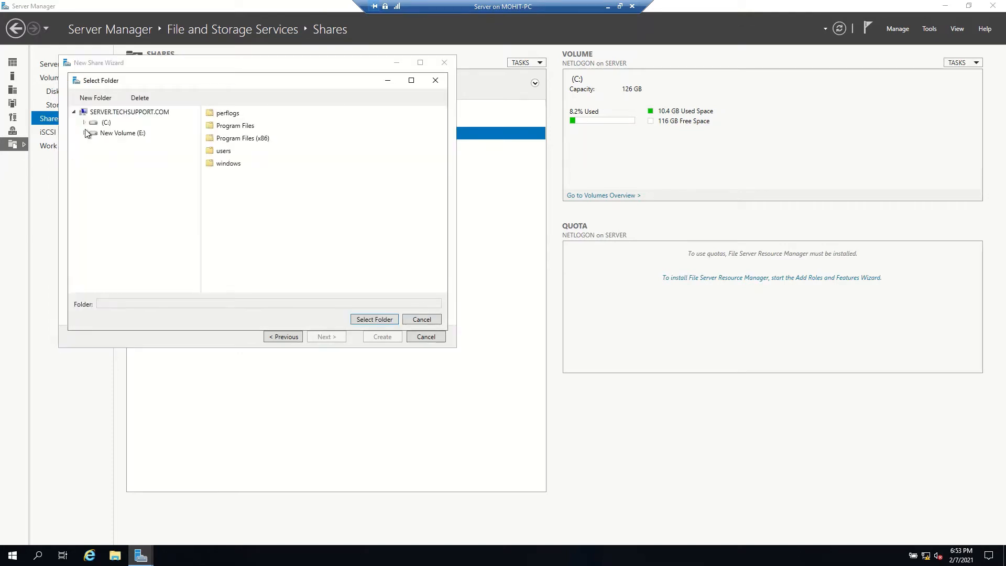
left_click(117, 135)
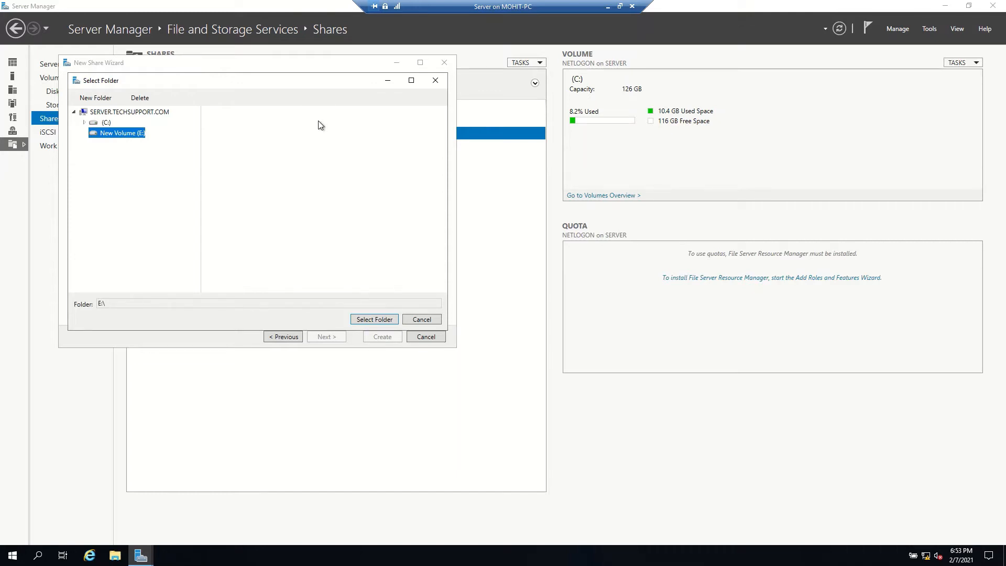
left_click(98, 101)
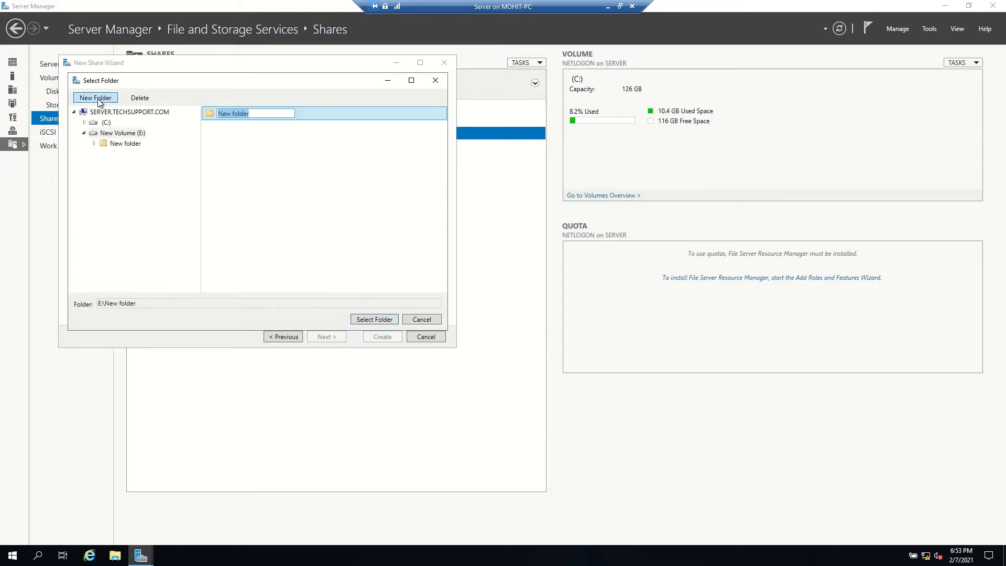
type("Common")
key("Return")
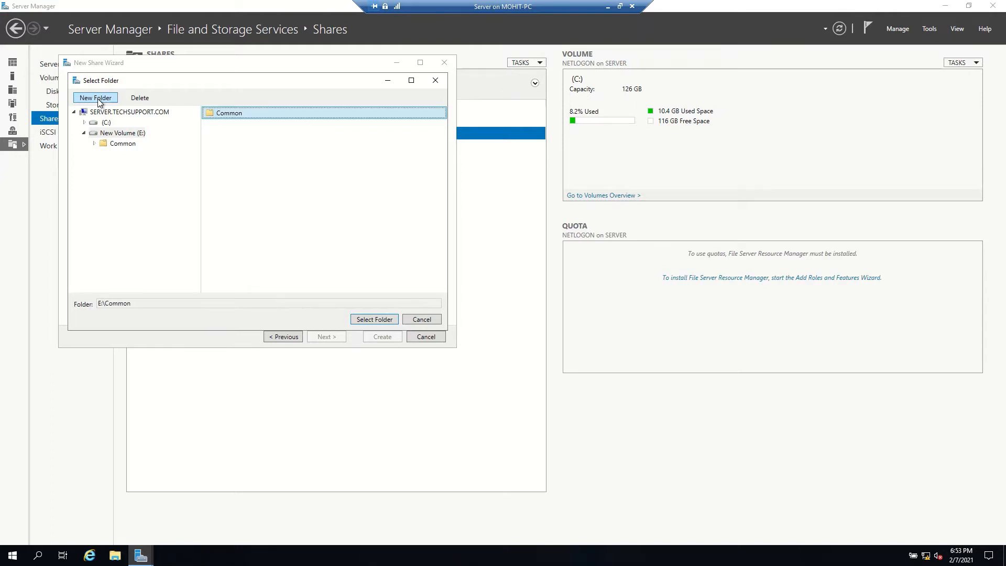
- Create three more folders on New Volume (E:), each named with a different user's first name
left_click(99, 100)
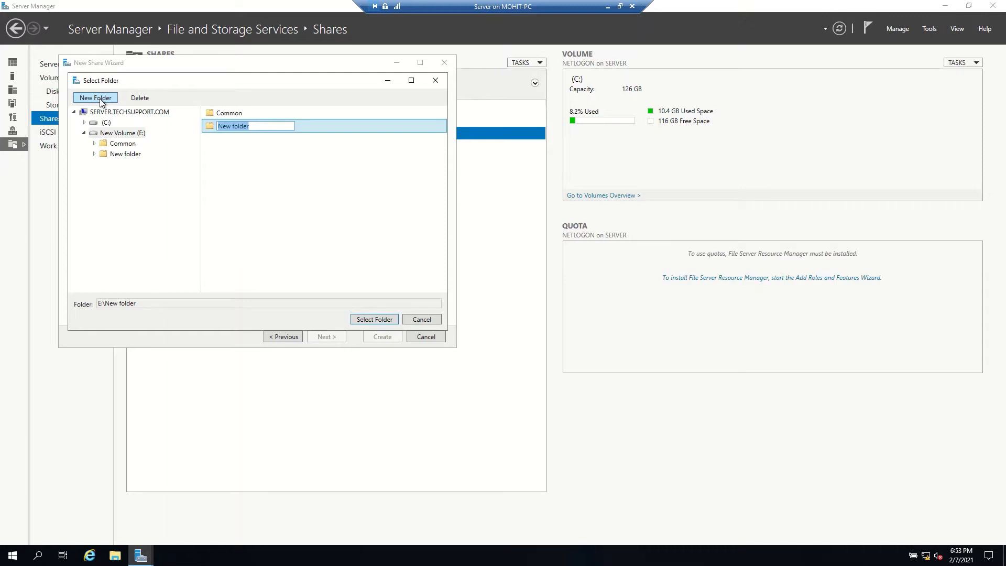
type("Mohit")
key("Return")
left_click(100, 99)
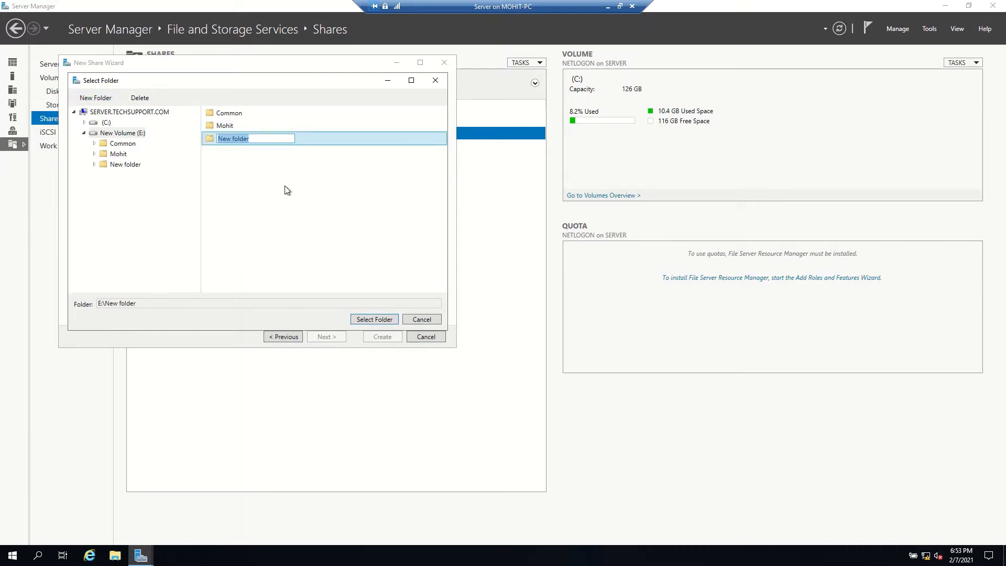
type("Rab")
key("BackSpace")
key("BackSpace")
type("vi")
key("Return")
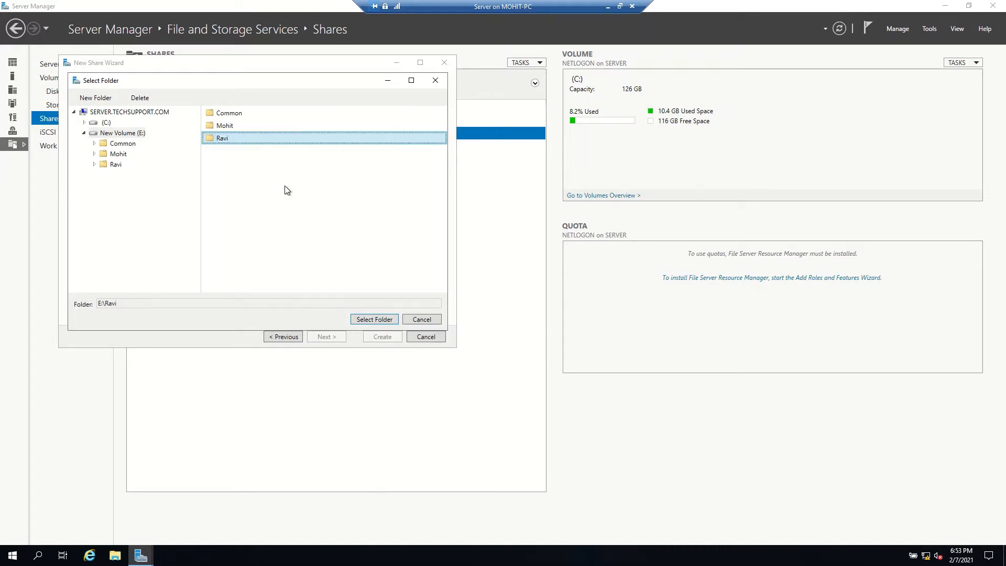
left_click(90, 99)
type("john")
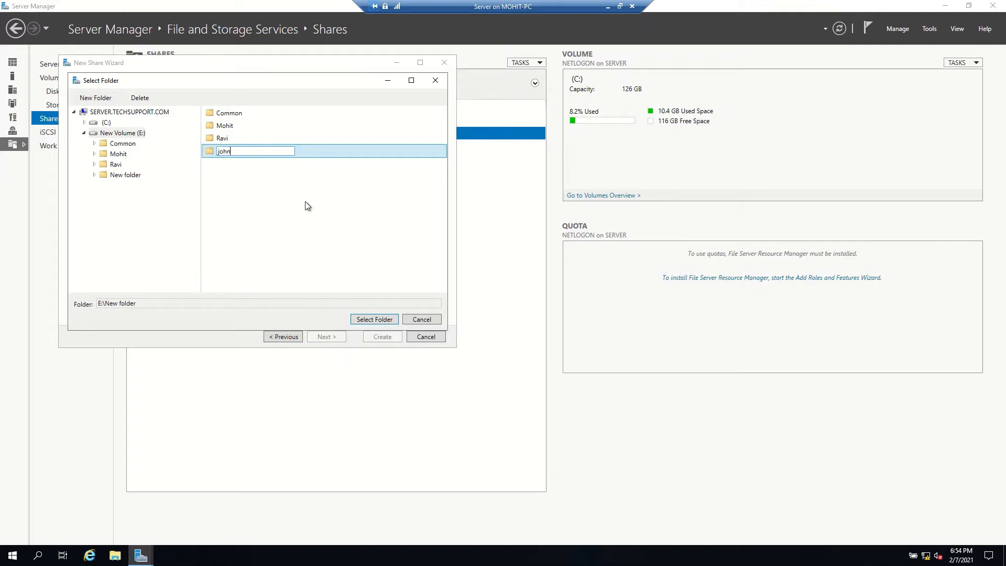
key("Return")
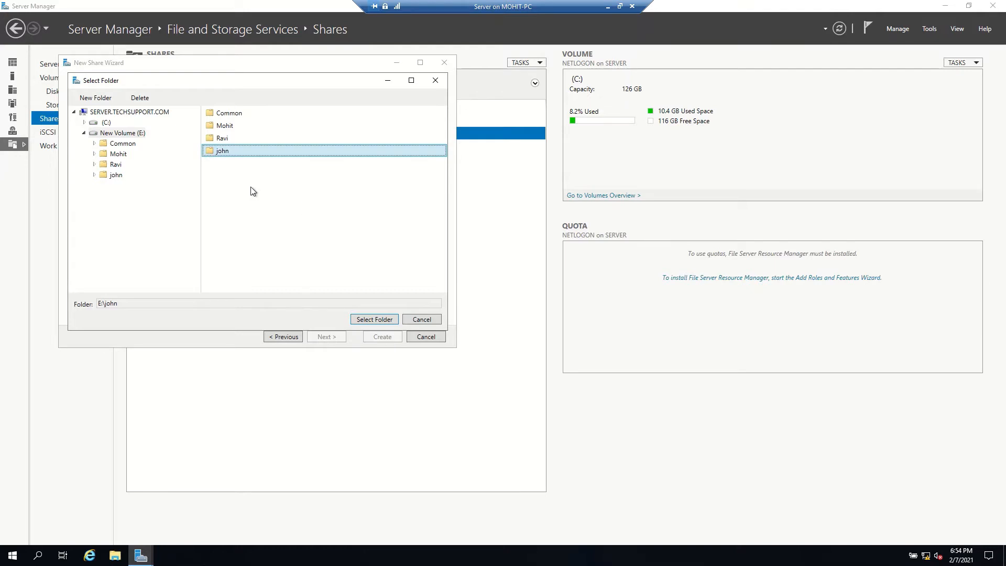
- Use E:\Common as the share path and accept Common as the share name
left_click_drag(213, 86, 255, 121)
left_click(270, 154)
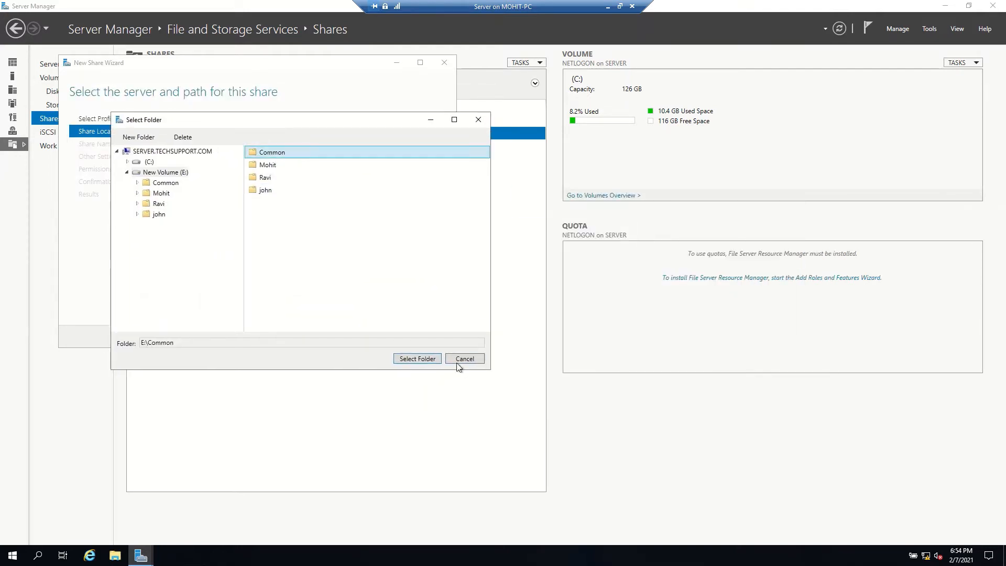
left_click(421, 358)
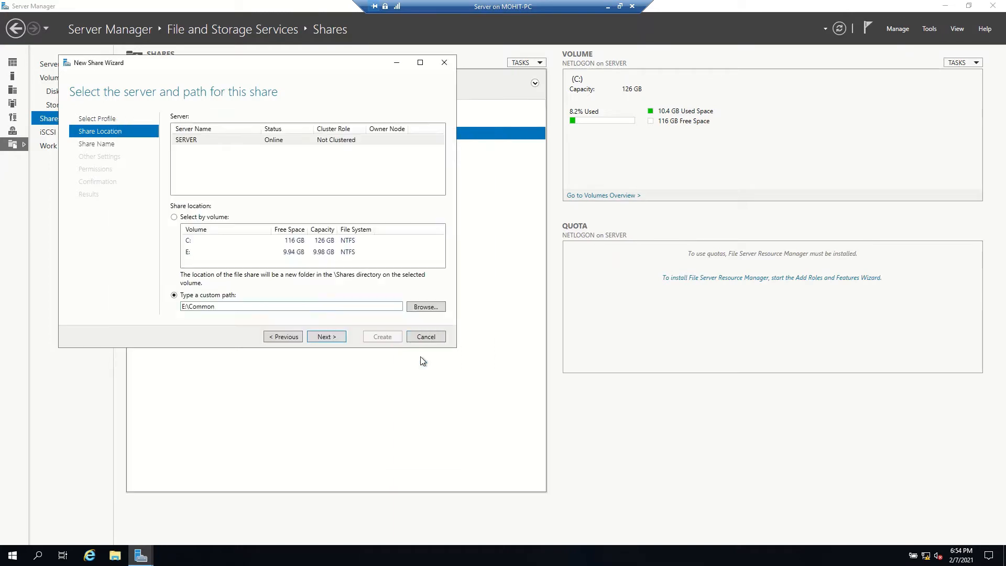
left_click(327, 337)
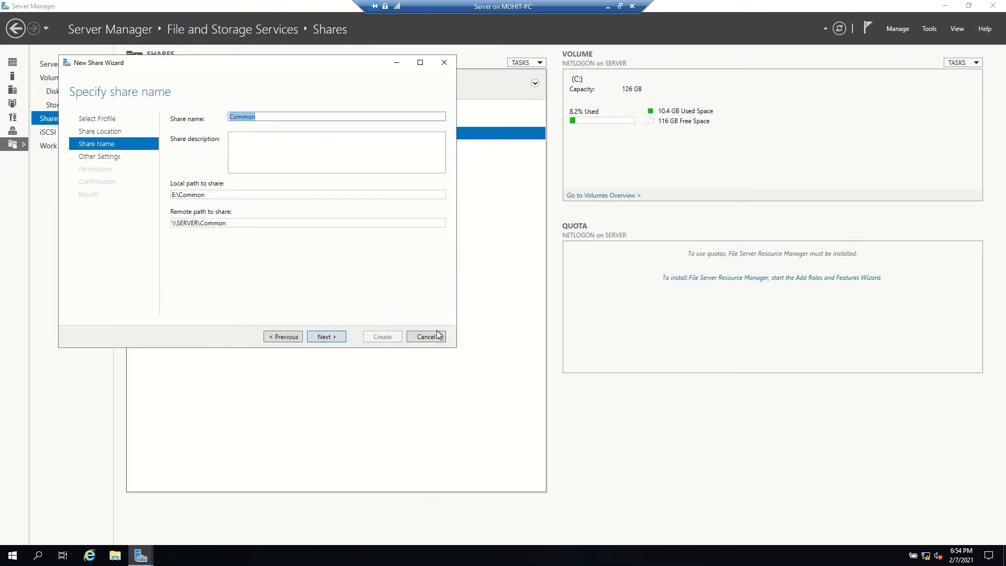
left_click(327, 338)
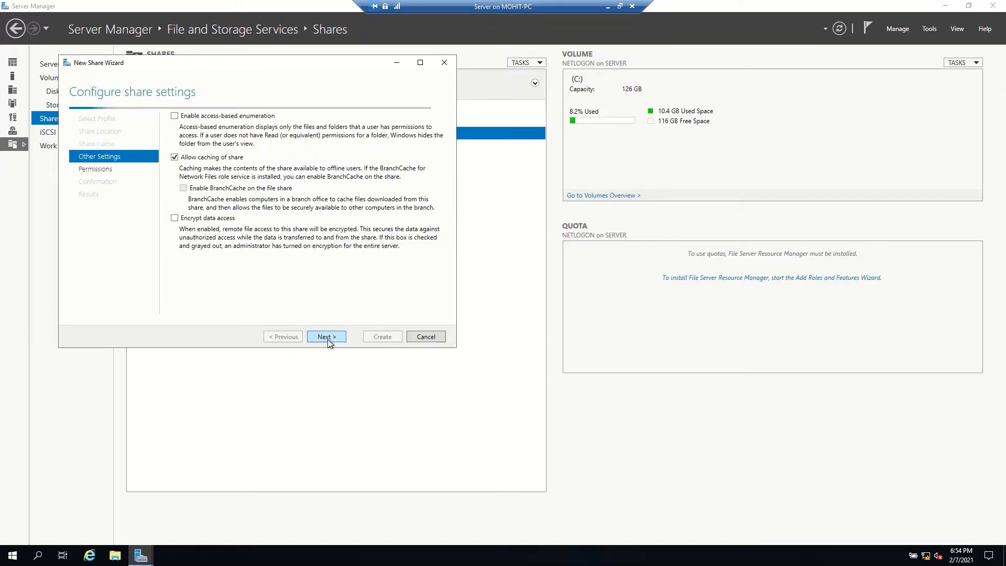
- Disable caching of the share, enable access-based enumeration and continue to the permissions
left_click(183, 158)
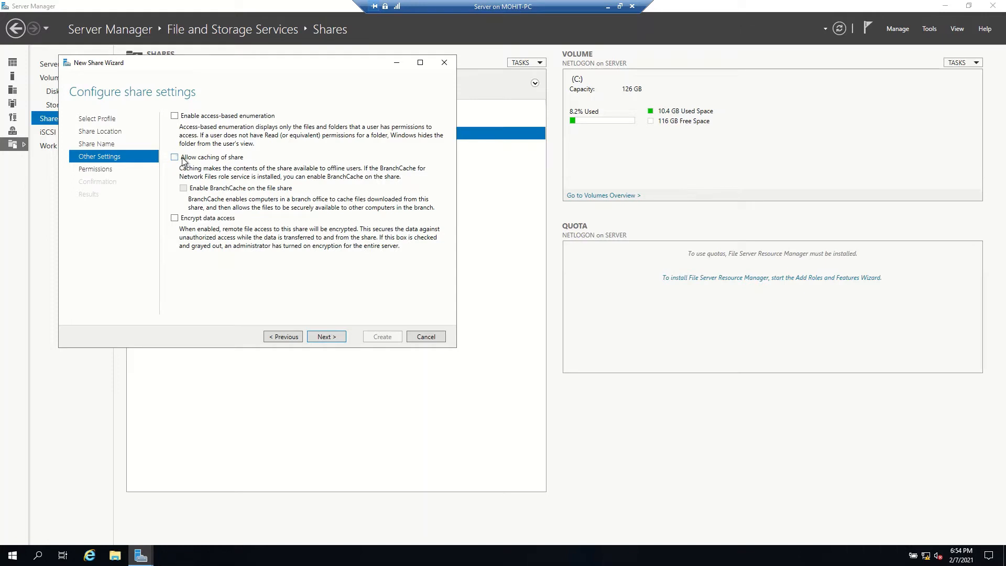
left_click(175, 115)
left_click(334, 339)
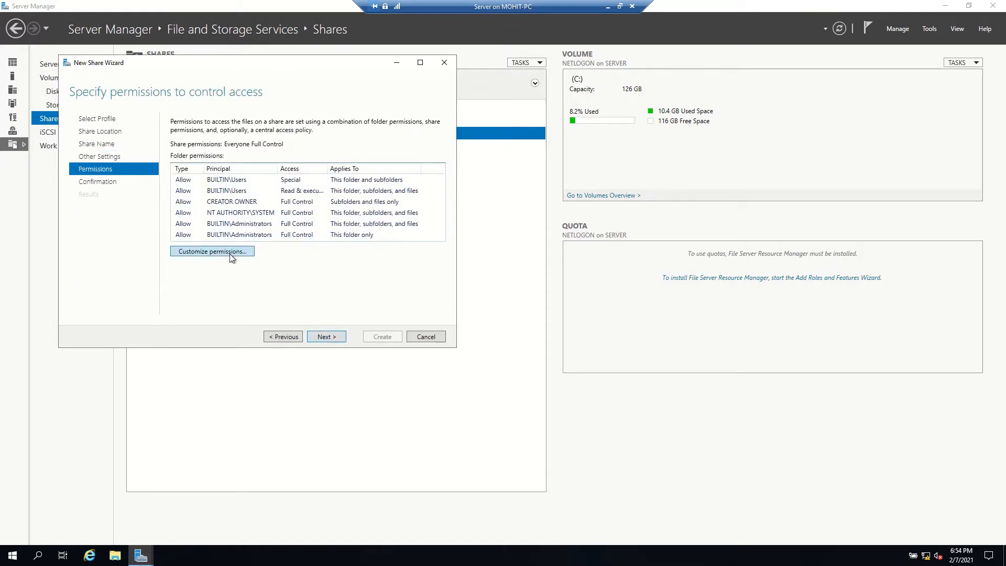
- Customize the Common folder's permissions by disabling inheritance and converting the inherited permissions into explicit ones
left_click(212, 251)
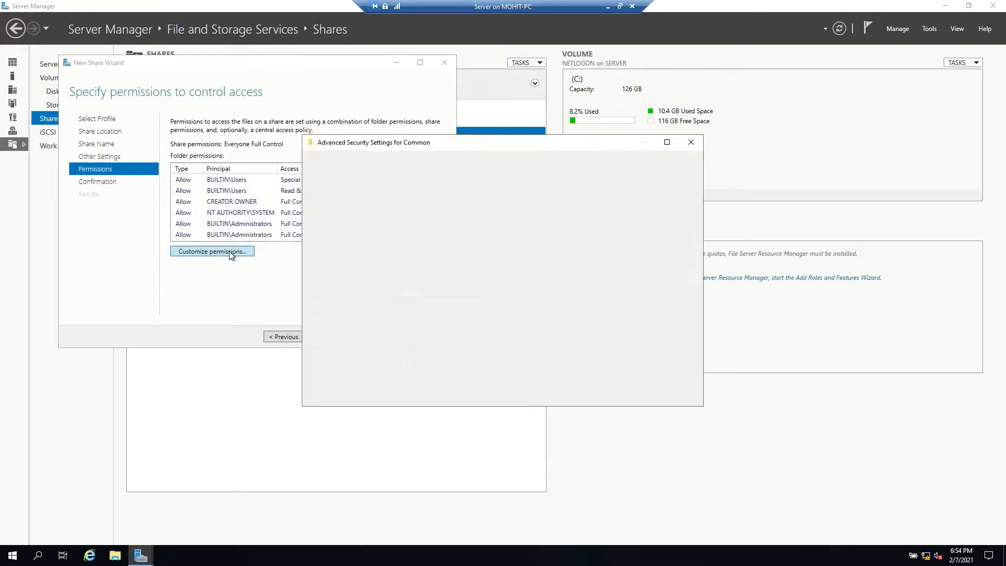
left_click_drag(500, 150, 325, 108)
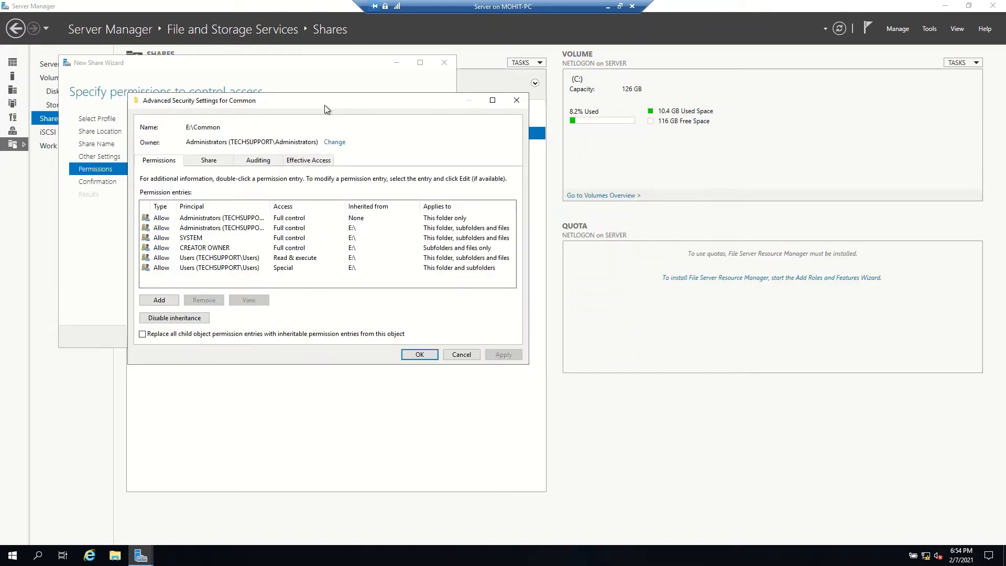
left_click(172, 320)
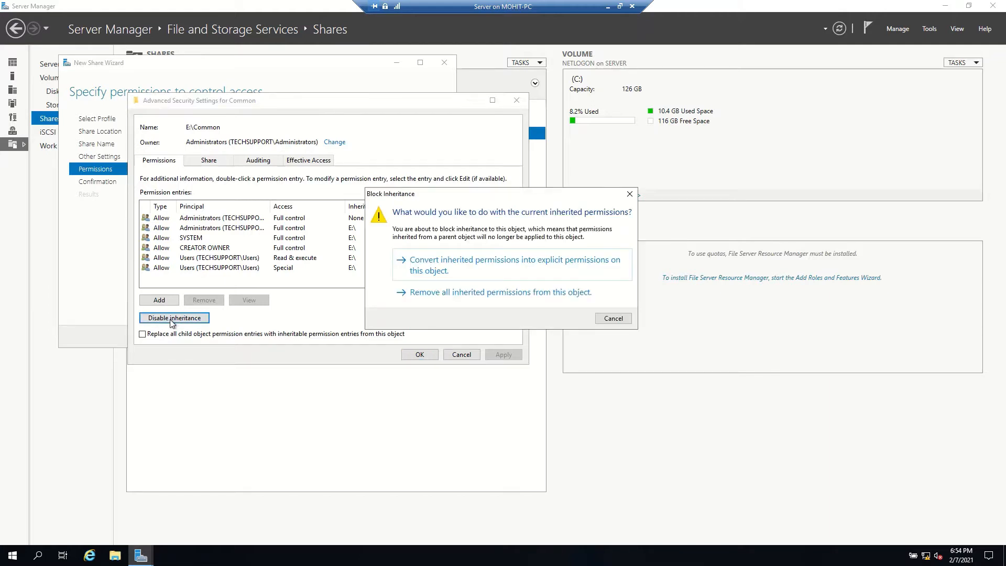
left_click(429, 266)
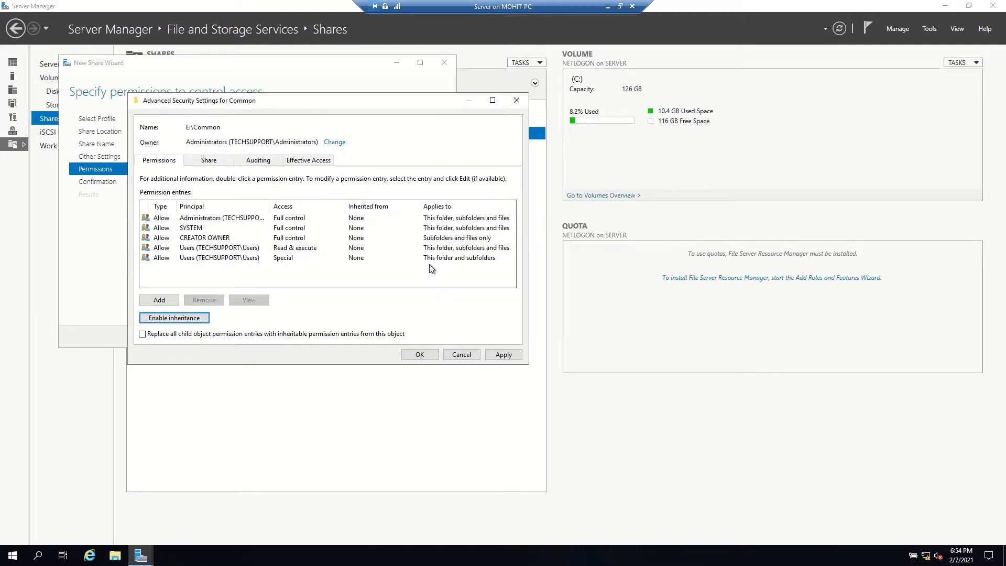
- Remove both Users permission entries, Special and Read & execute, from the Common folder
left_click(192, 260)
left_click(204, 300)
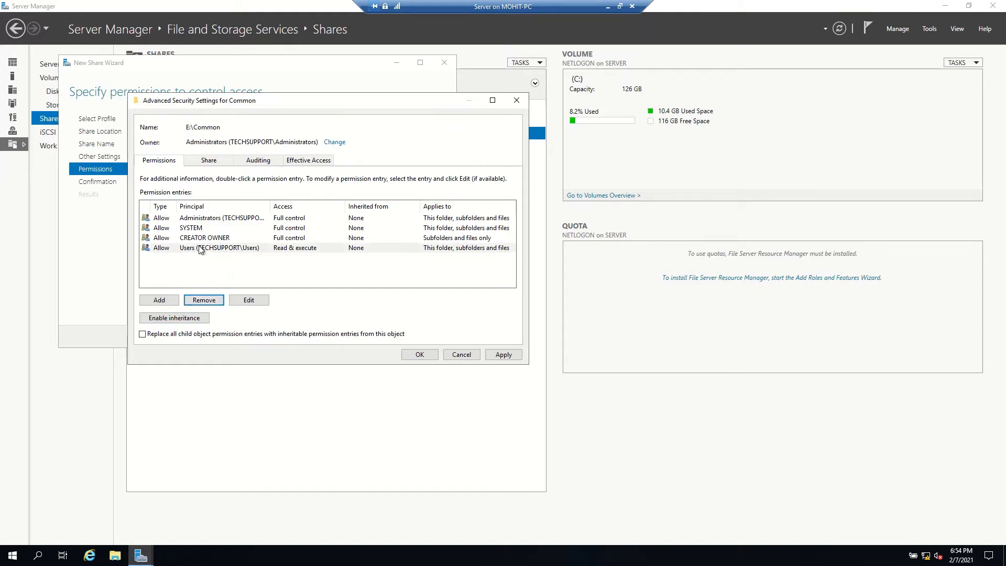
left_click(201, 249)
left_click(201, 300)
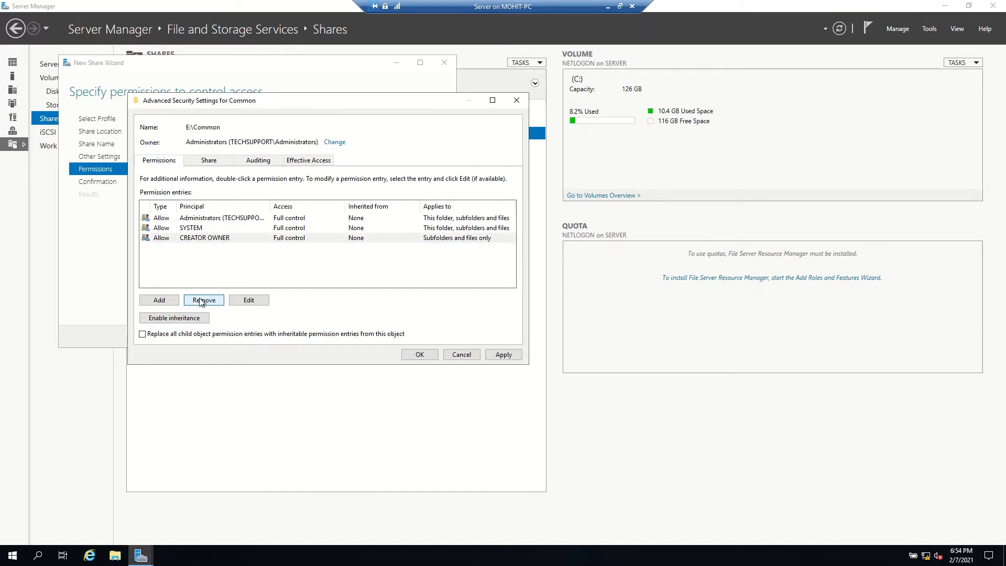
- Add a permission entry for the Common folder with the Domain Users group as its principal
left_click(159, 300)
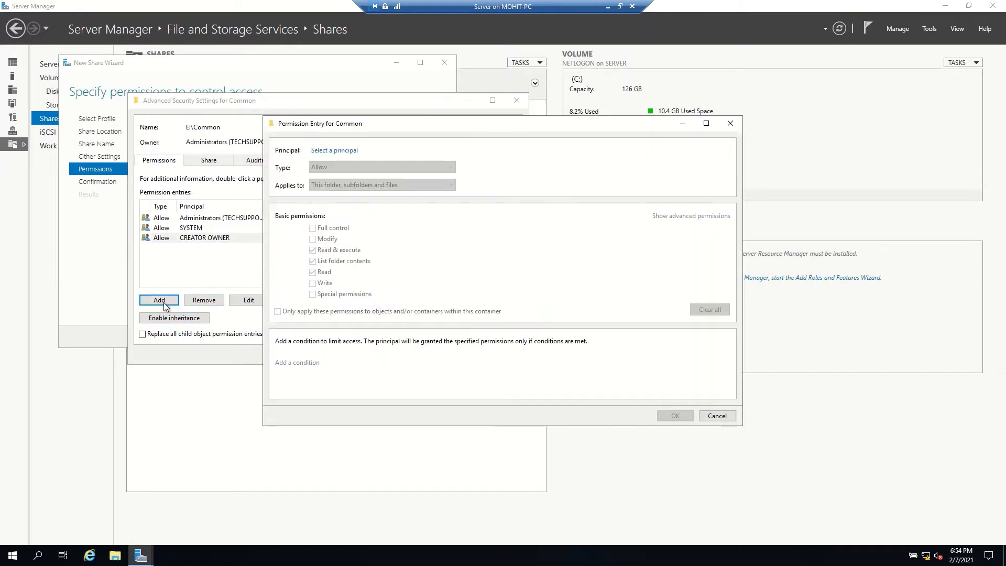
left_click(334, 151)
type("d")
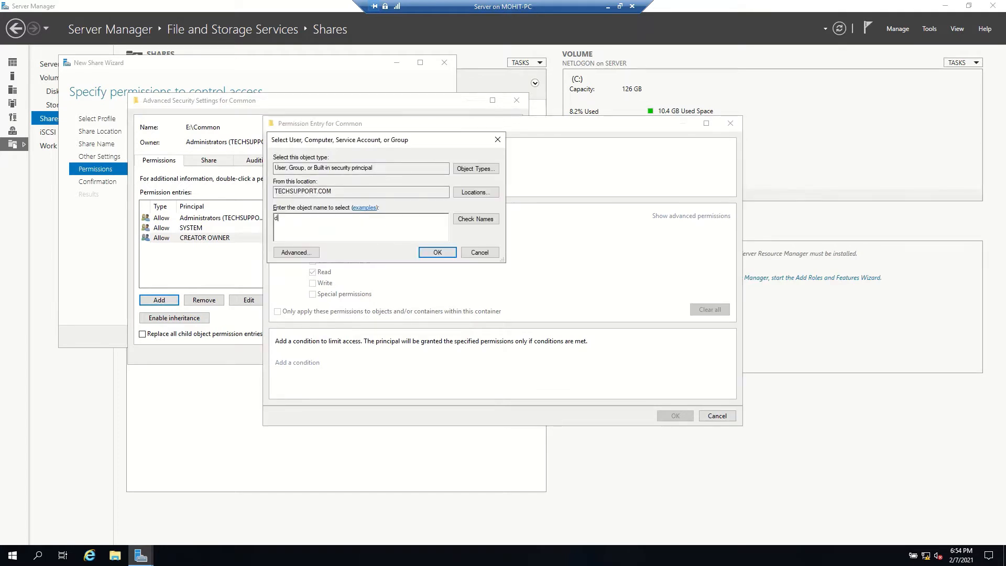
type("omina")
key("BackSpace")
key("BackSpace")
key("BackSpace")
type("ain")
left_click(468, 222)
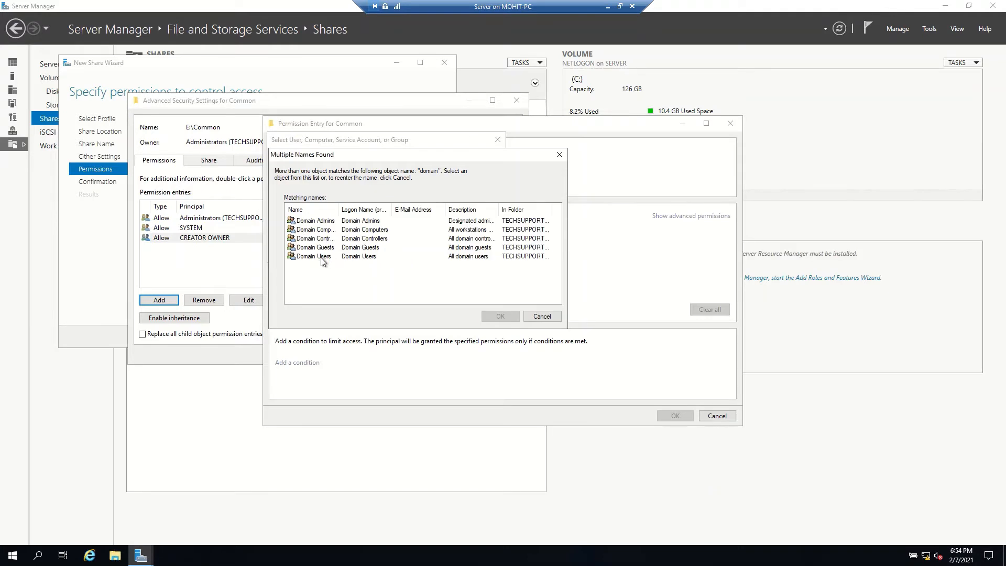
double_click(314, 256)
left_click(430, 253)
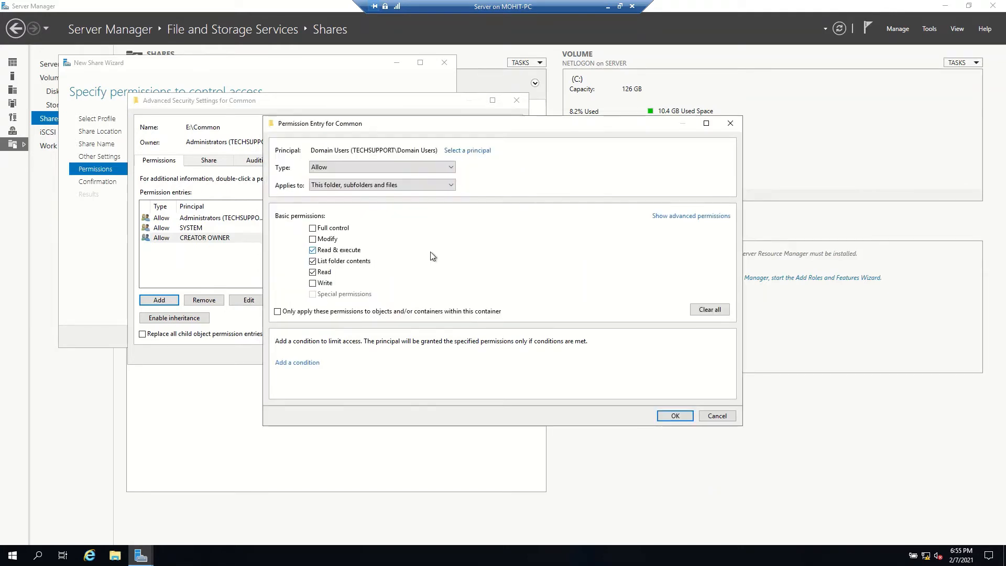
- Grant Domain Users Modify access without Full control, apply the folder permissions and proceed to the share confirmation
left_click(332, 229)
left_click(313, 229)
left_click(675, 416)
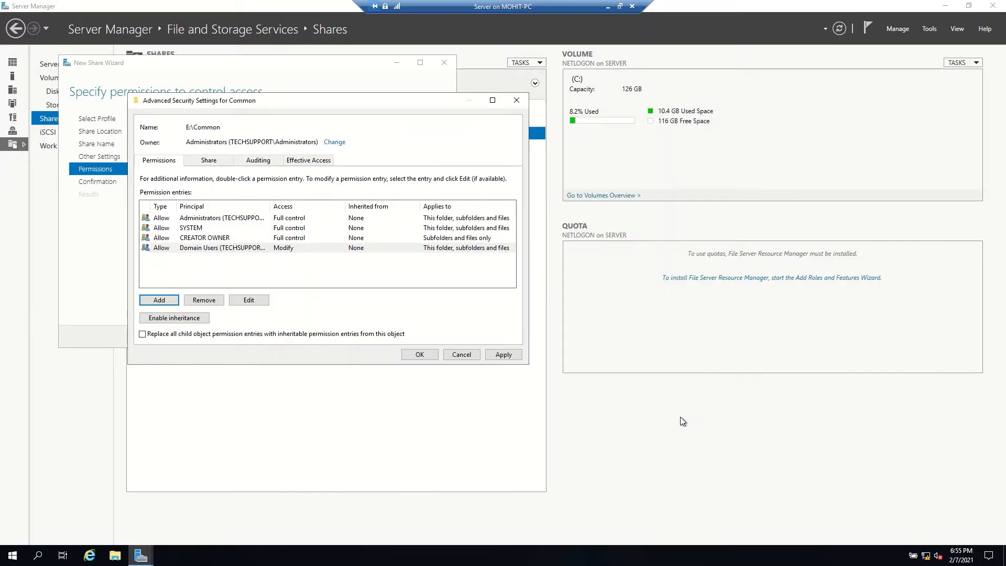
left_click(503, 354)
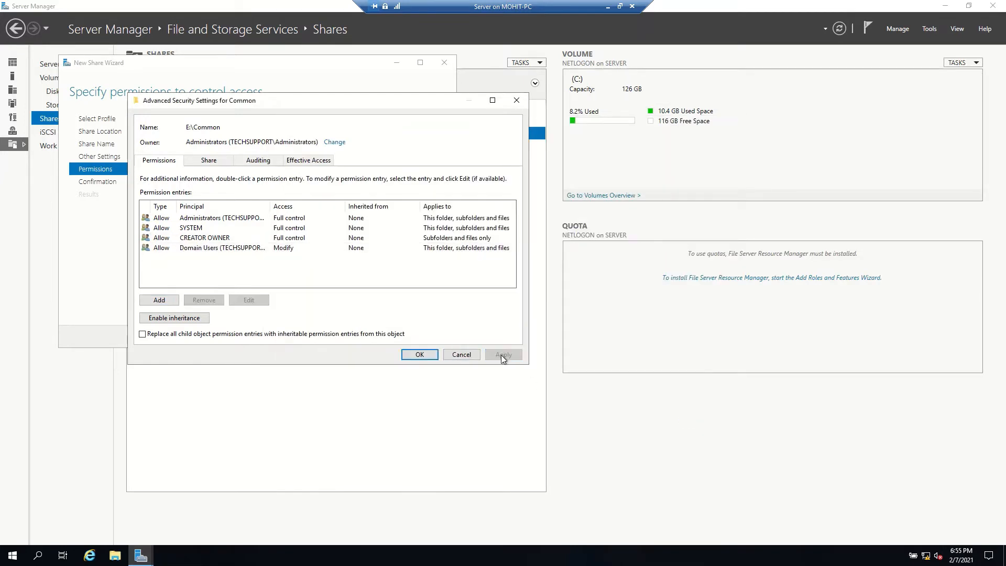
left_click(414, 355)
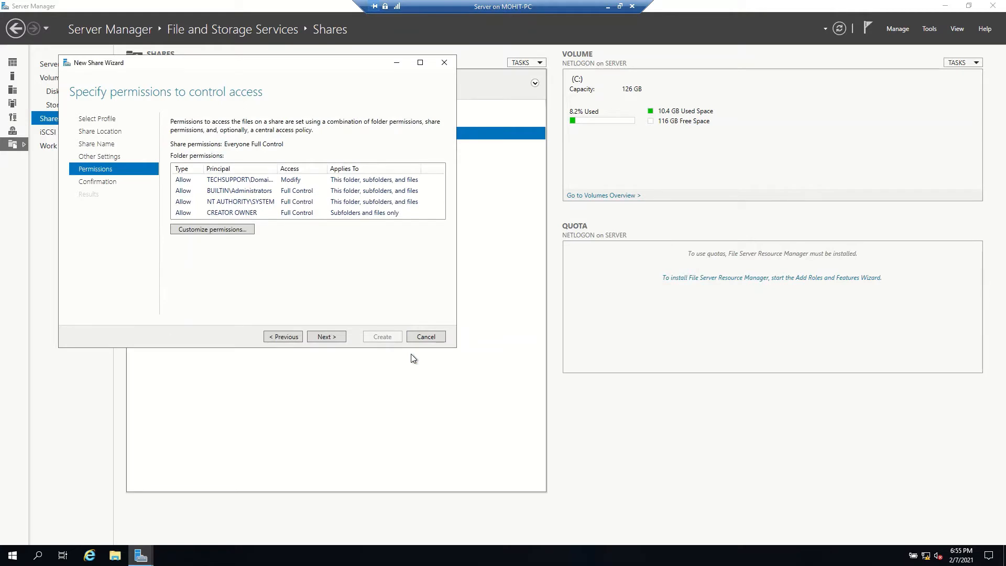
left_click(331, 338)
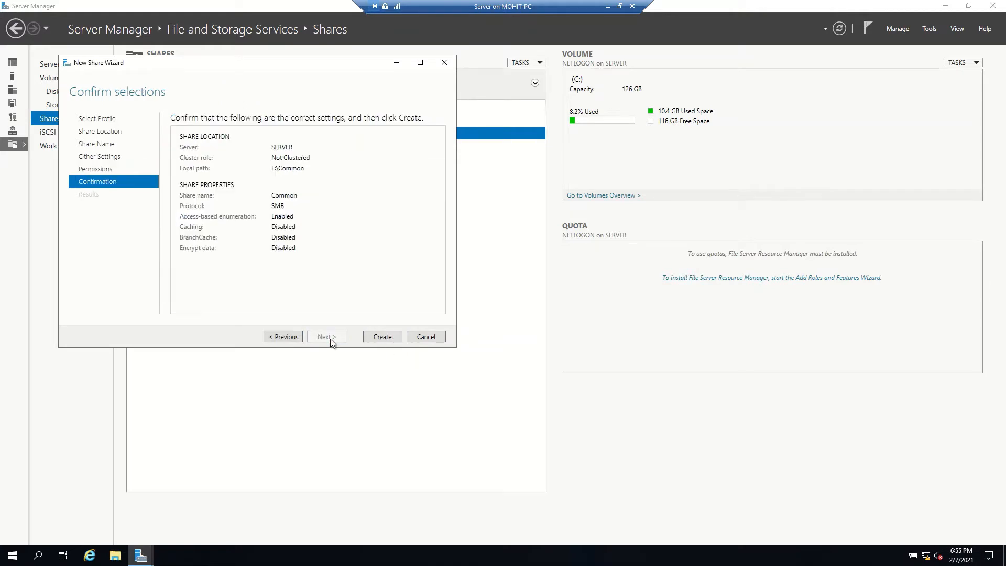
- Create the Common share with the confirmed settings and close the wizard
left_click(383, 337)
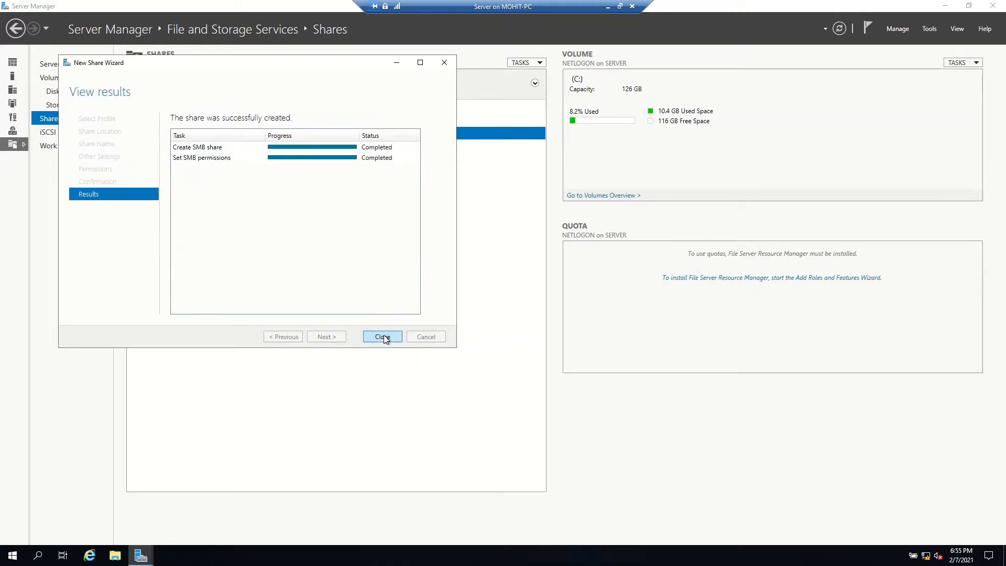
left_click(382, 336)
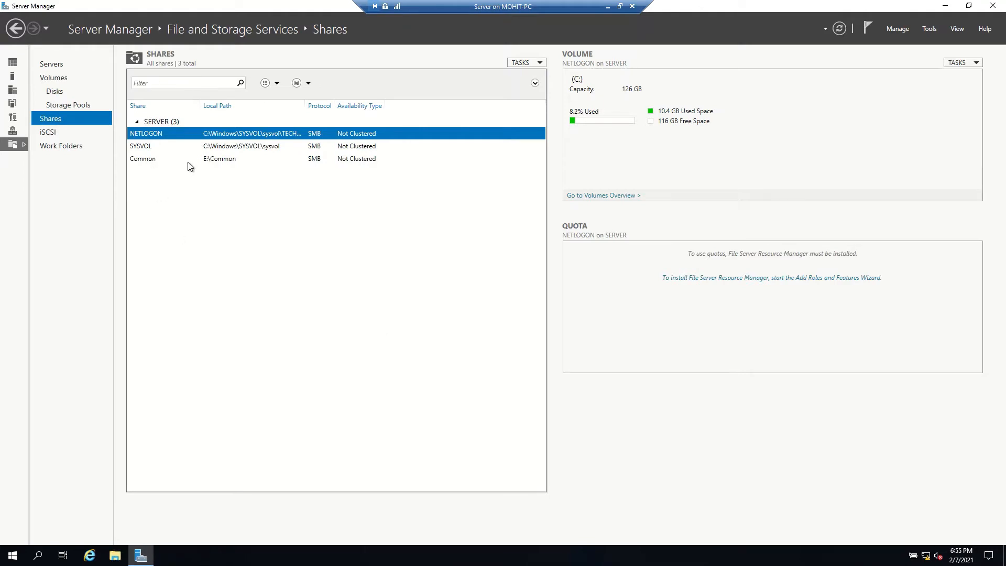
- Start a new SMB Share - Quick using the user folder listed directly after common on E: as custom path, keeping the default share name
left_click(543, 62)
left_click(536, 74)
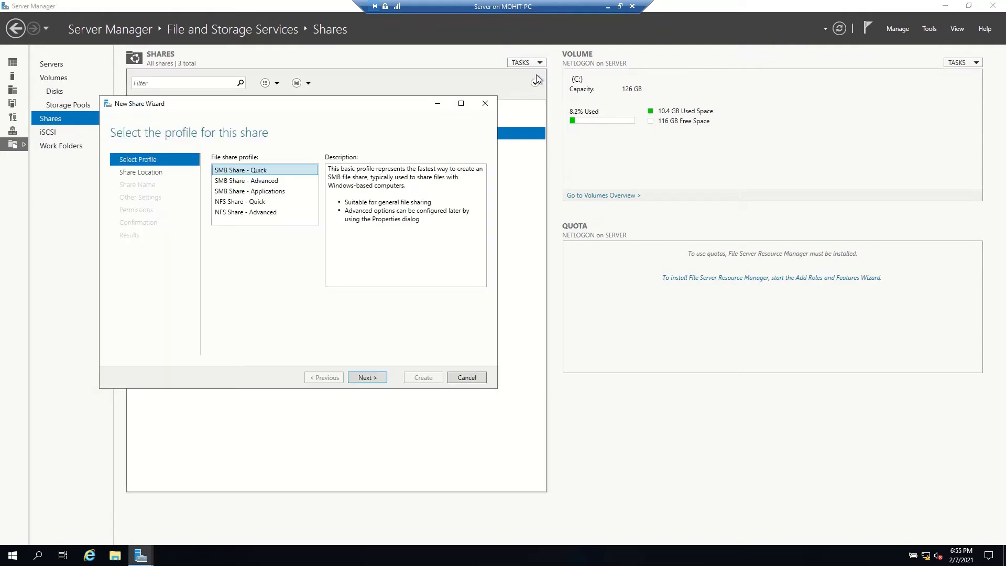
left_click(365, 377)
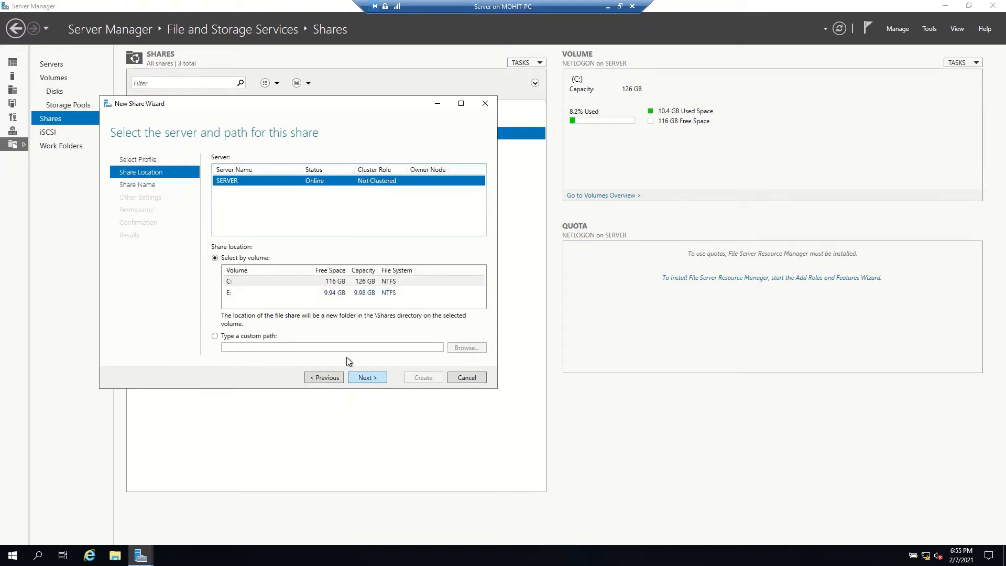
left_click(275, 337)
left_click(467, 348)
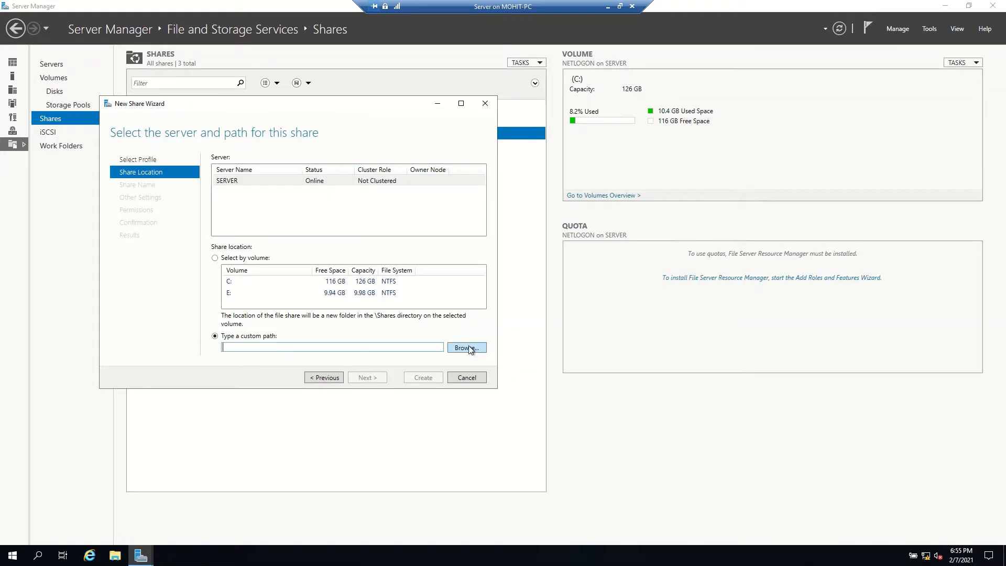
left_click(125, 173)
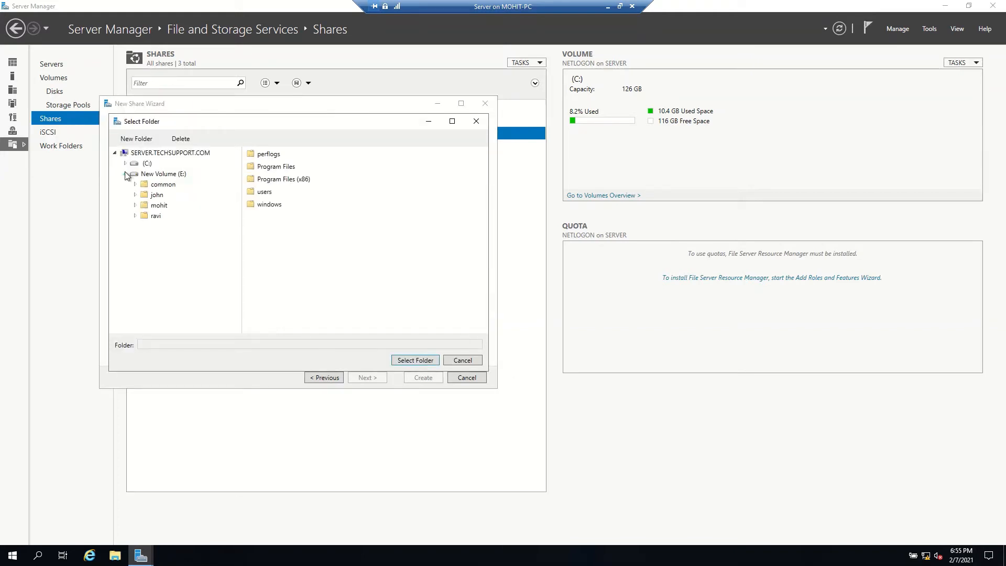
left_click(157, 195)
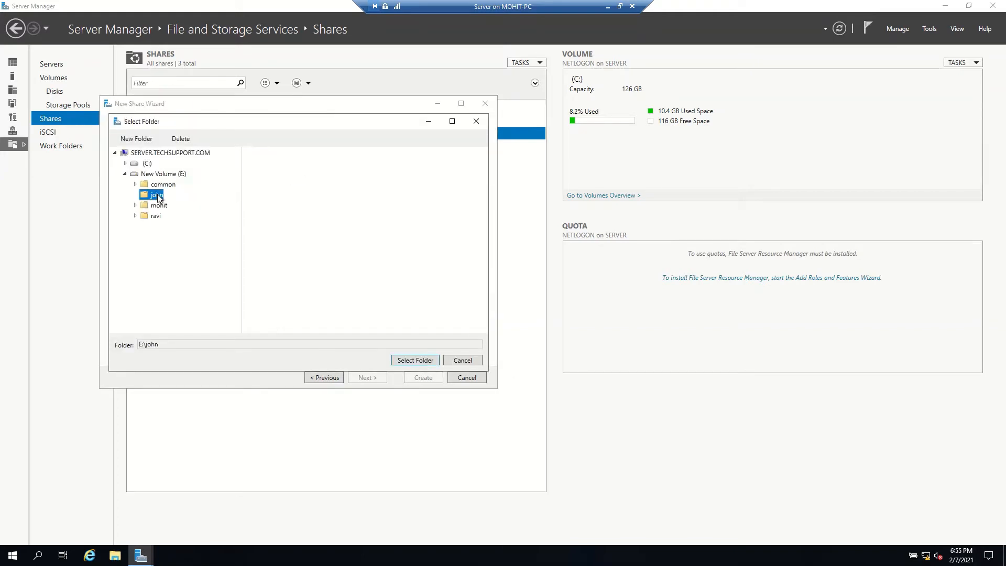
left_click(415, 360)
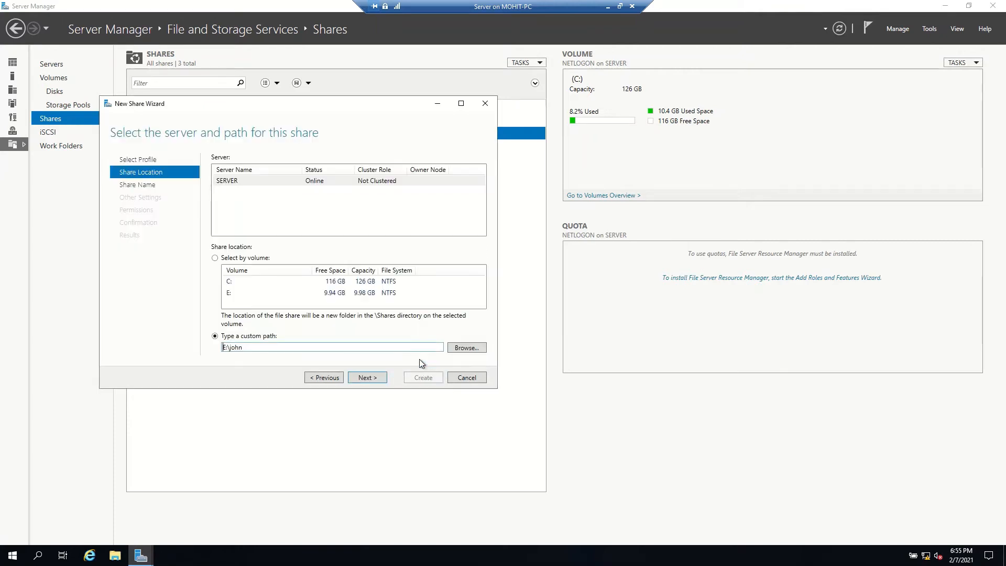
left_click(366, 377)
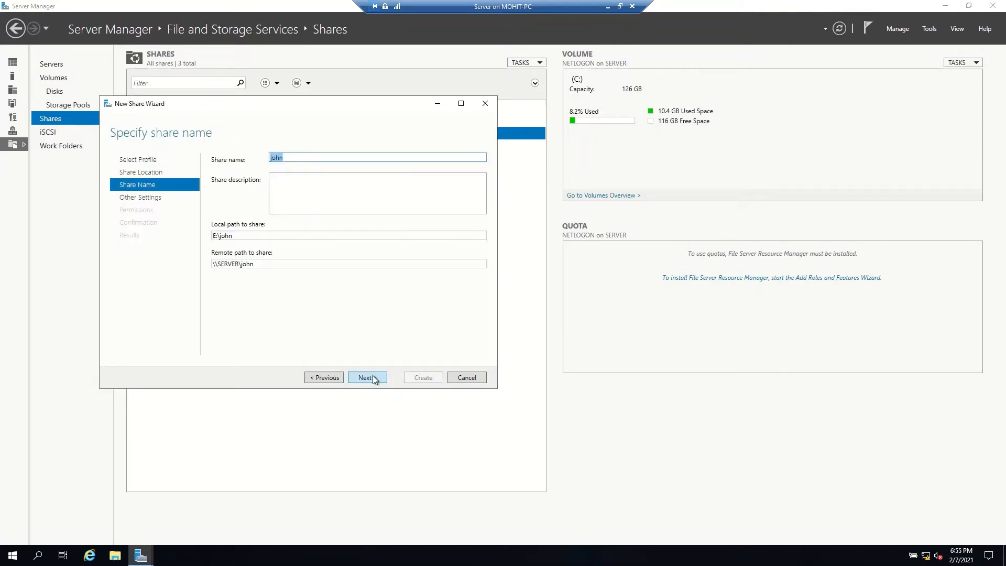
left_click(366, 377)
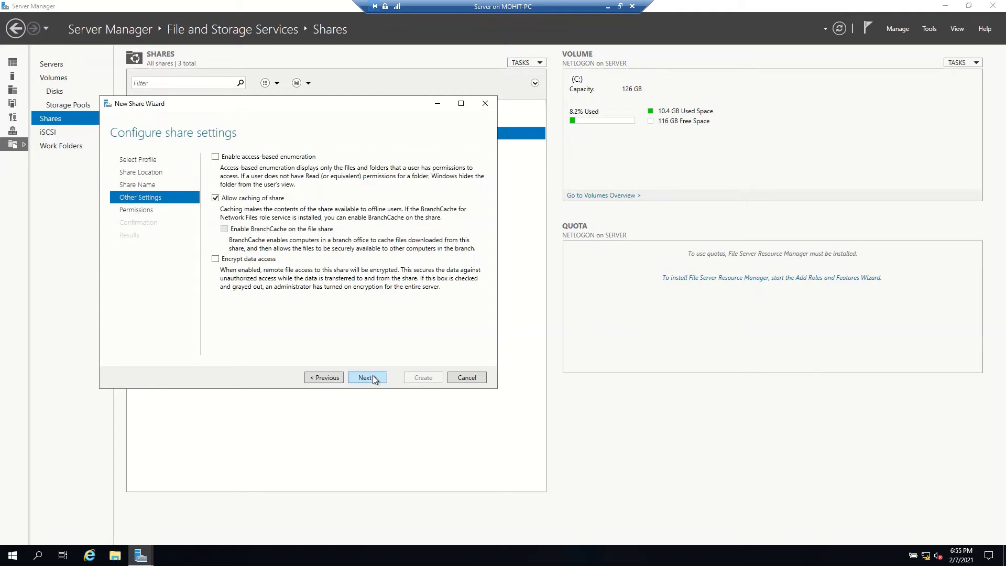
- Disable caching and enable access-based enumeration for the first user's share, and proceed to its permissions
left_click(216, 199)
left_click(216, 157)
left_click(361, 378)
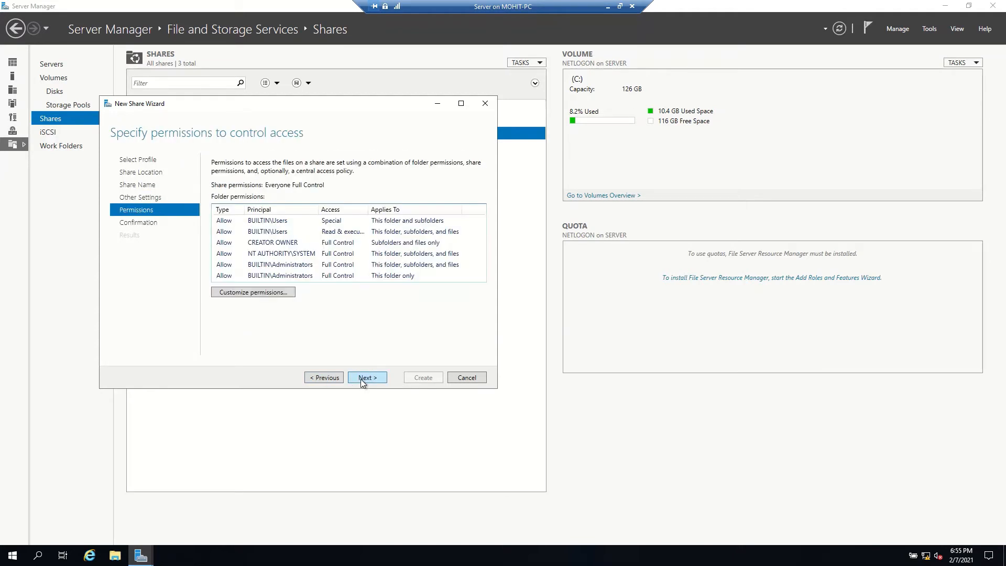
- Customize the first user folder's permissions by disabling inheritance and converting the inherited permissions into explicit ones
left_click(268, 293)
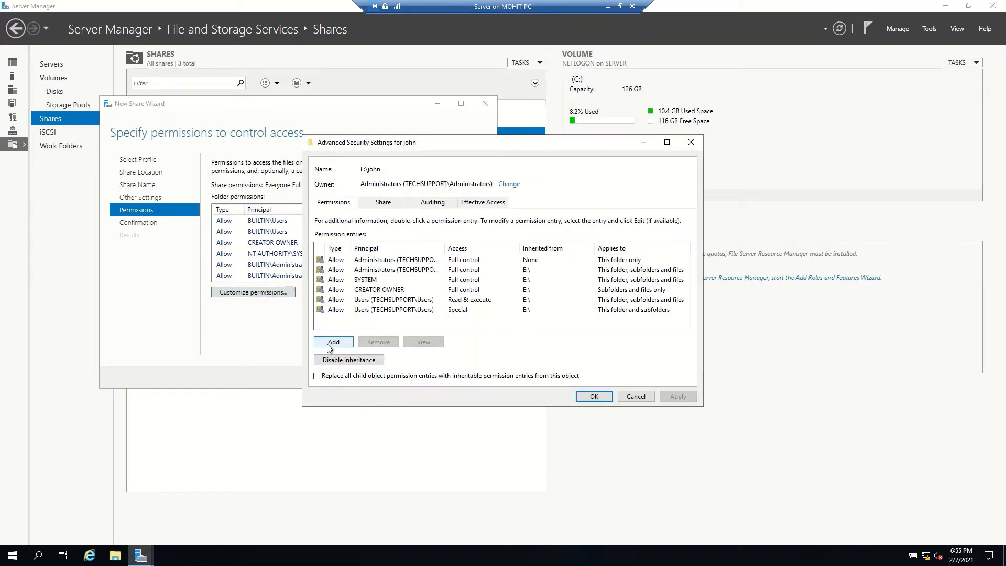
left_click(330, 361)
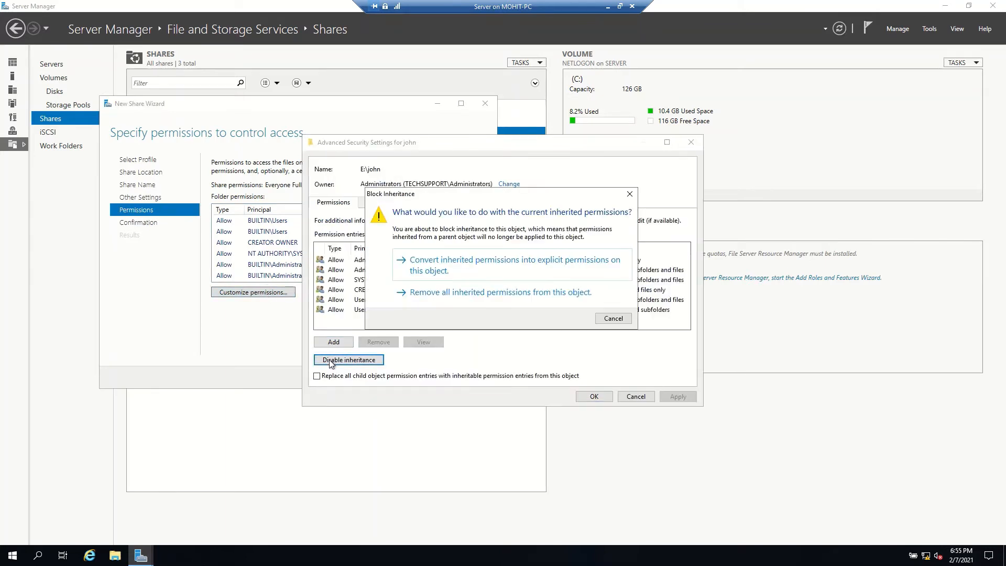
left_click(439, 270)
- Remove both Users permission entries, Special and Read & execute, from the first user's folder
left_click(407, 300)
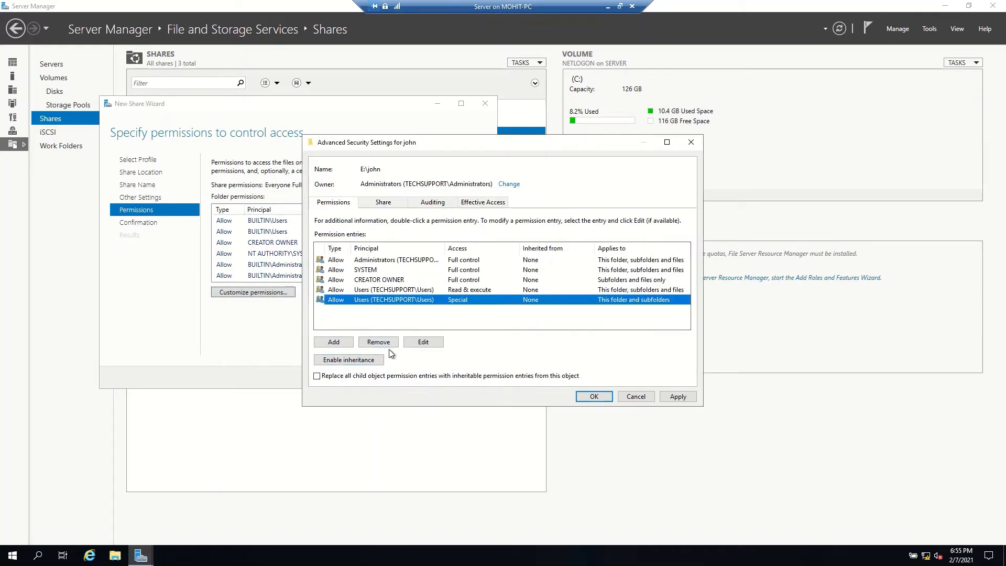
left_click(379, 342)
left_click(382, 290)
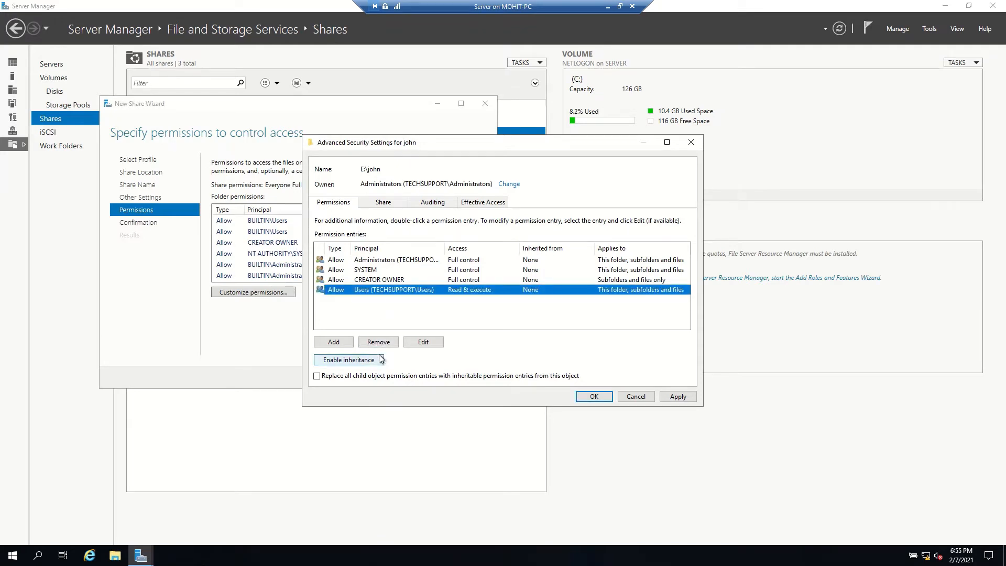
left_click(380, 346)
- Add a permission entry for the folder with the account of the matching domain user as its principal
left_click(341, 341)
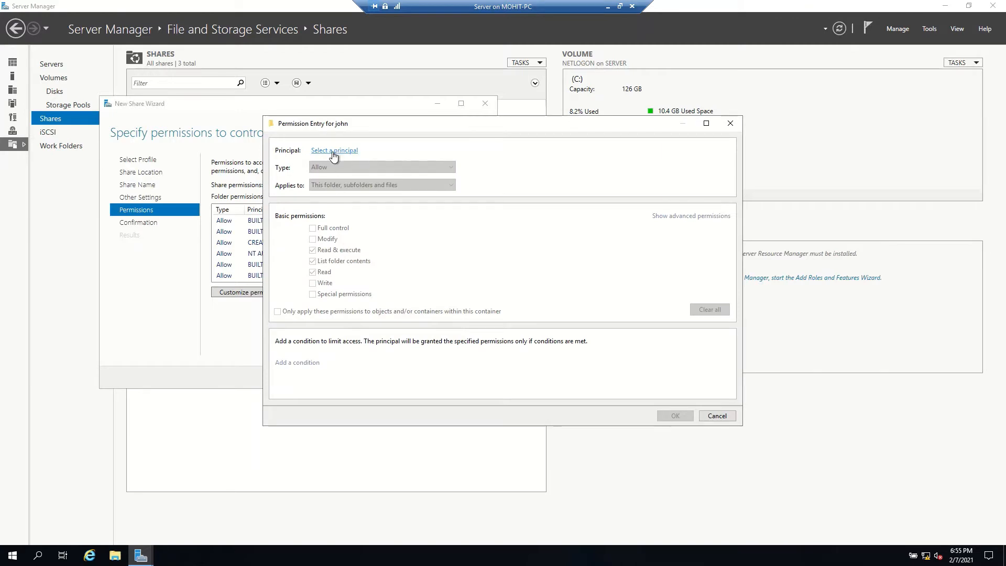
left_click(332, 151)
type("john")
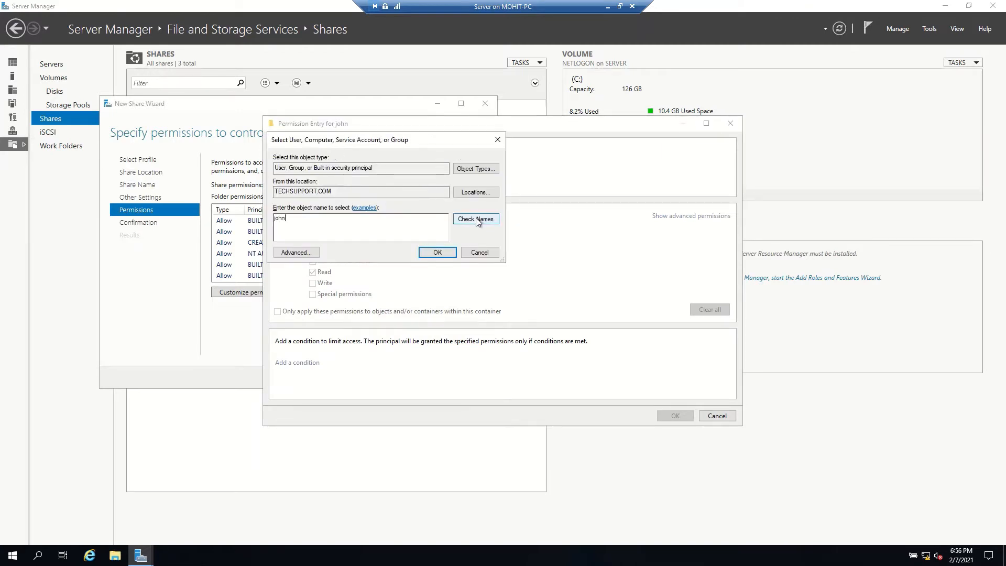
left_click(476, 219)
left_click(438, 252)
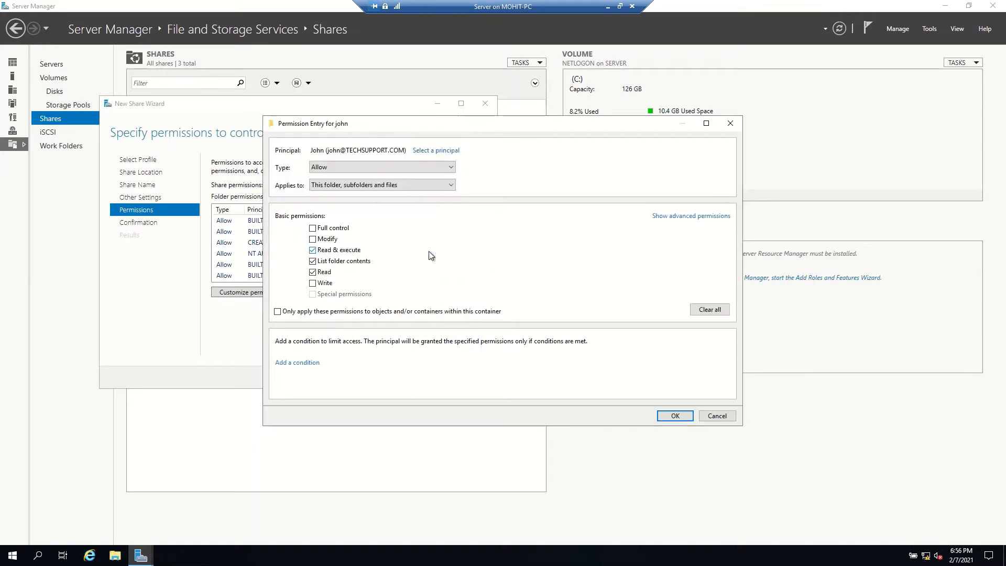
- Grant the folder's user Modify access, apply the permissions, widen the Principal column to check the entries, and accept the security settings
left_click(329, 240)
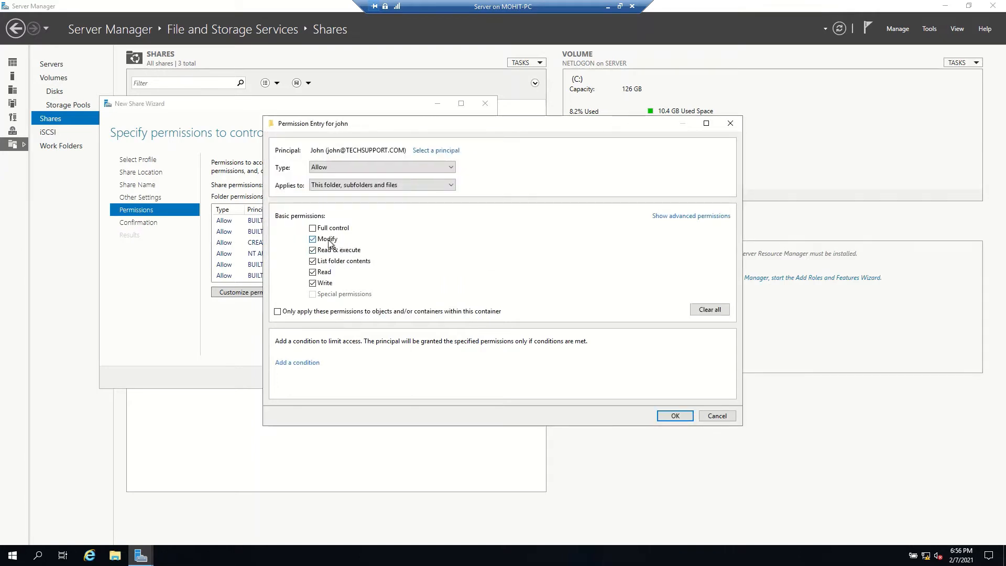
left_click(675, 416)
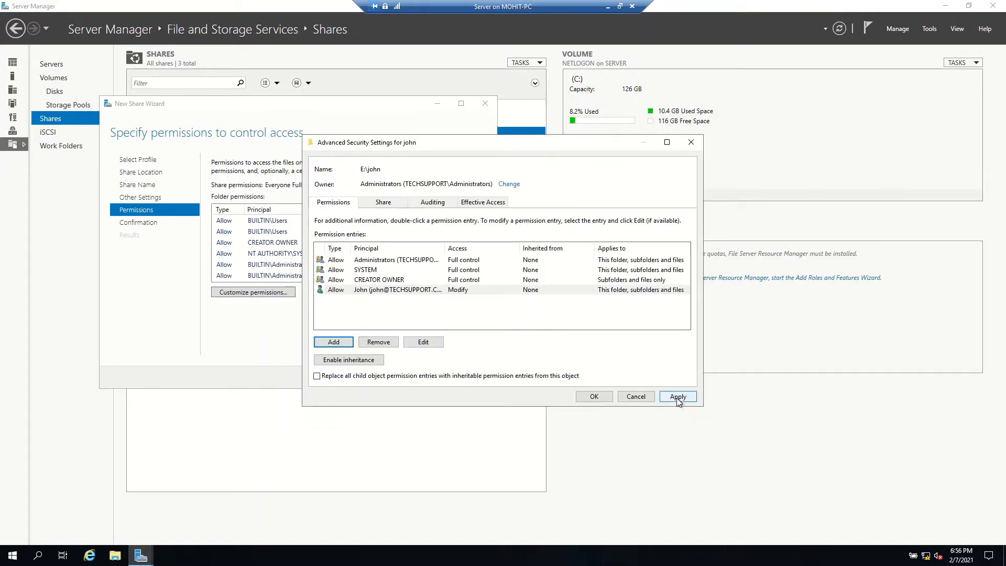
left_click(678, 398)
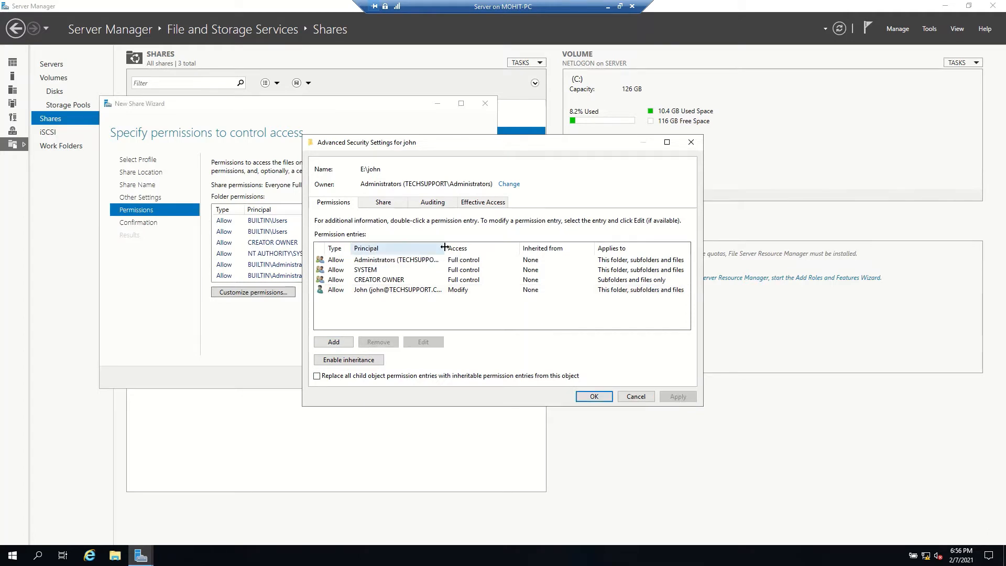
left_click_drag(445, 248, 478, 247)
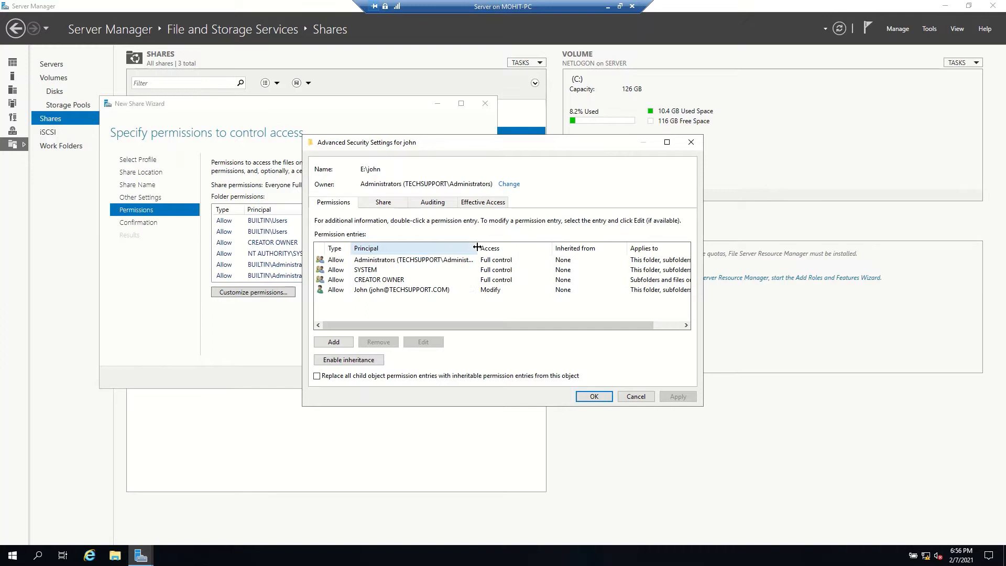
left_click(381, 263)
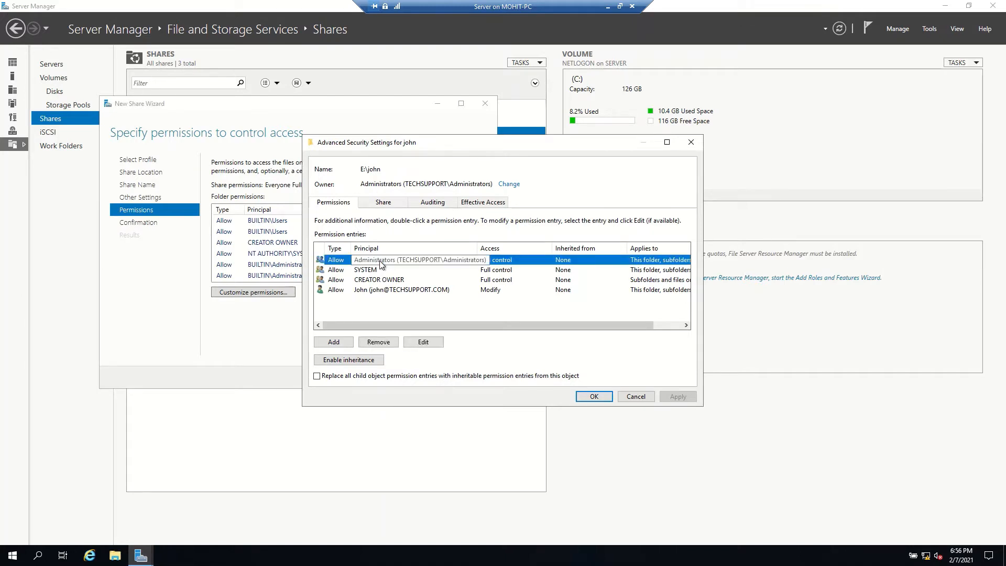
left_click(594, 397)
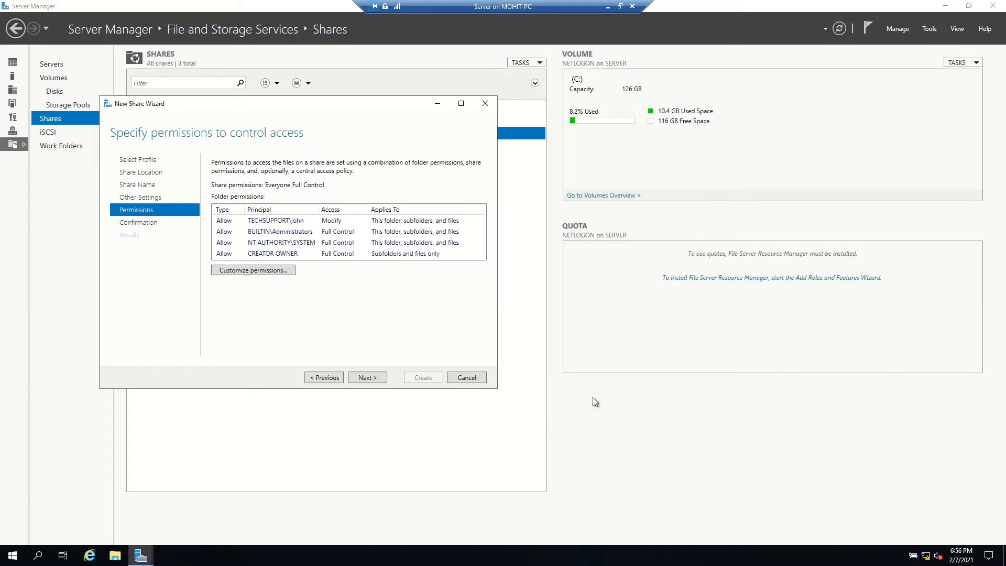
- Create the first user's share with the customized permissions and close the wizard
left_click(365, 378)
left_click(426, 376)
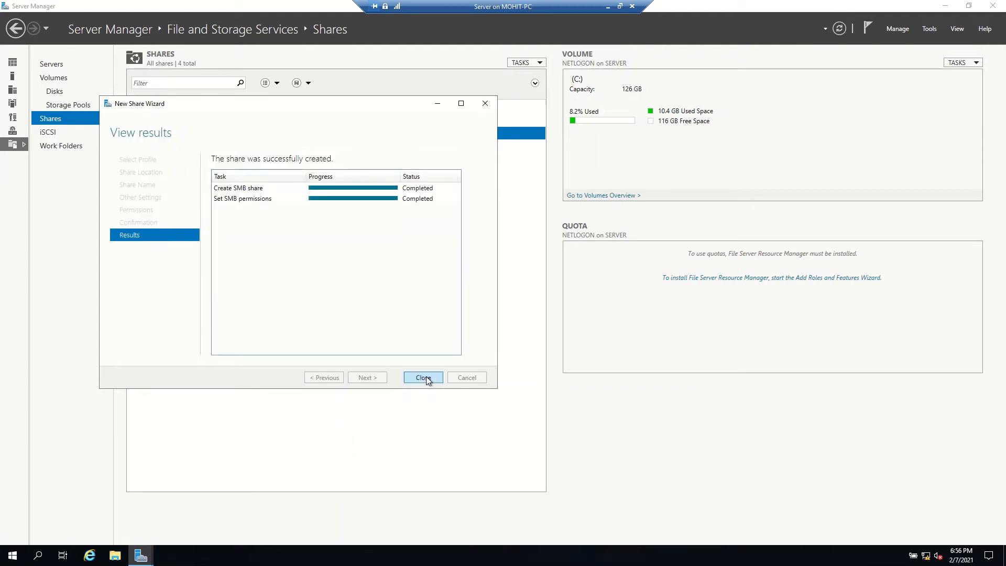
left_click(424, 378)
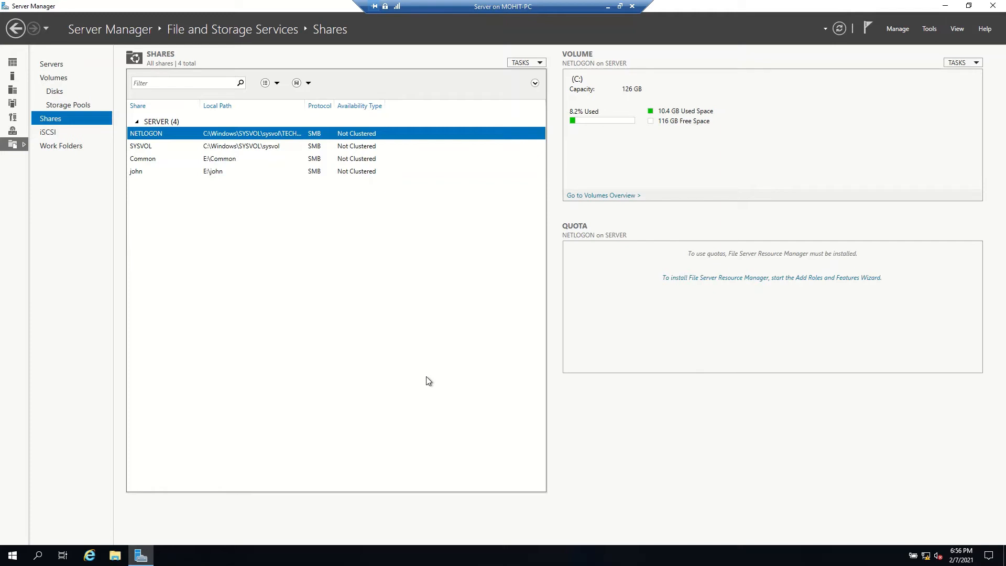
- Start another SMB Share - Quick using the last user folder listed on E: as custom path, keeping the default share name
left_click(541, 63)
left_click(530, 73)
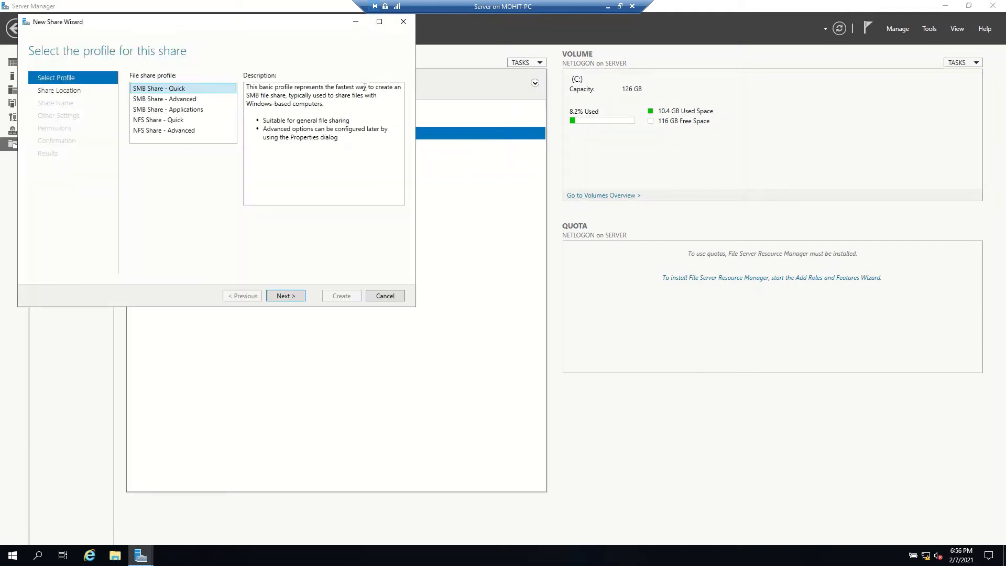
left_click(291, 298)
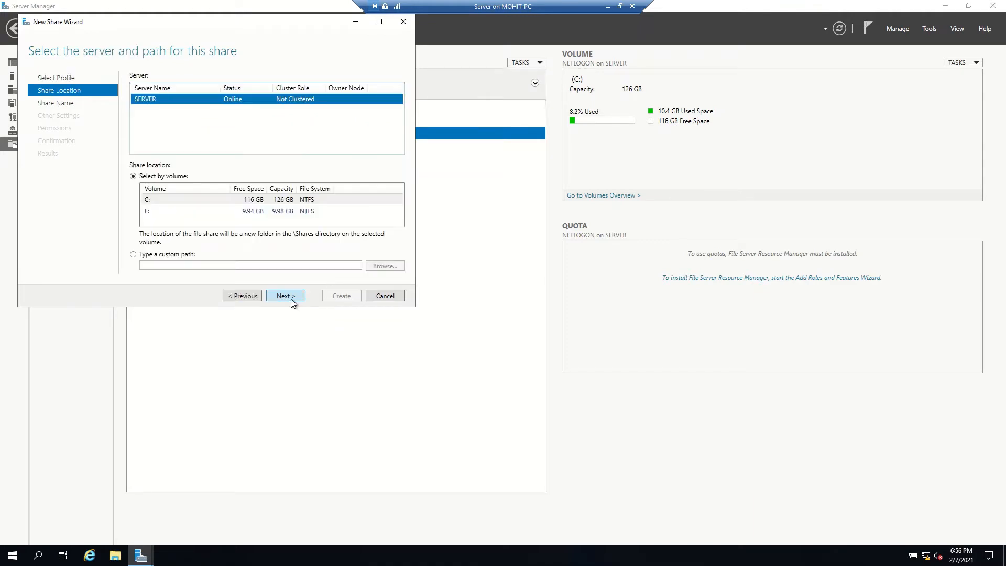
left_click(176, 257)
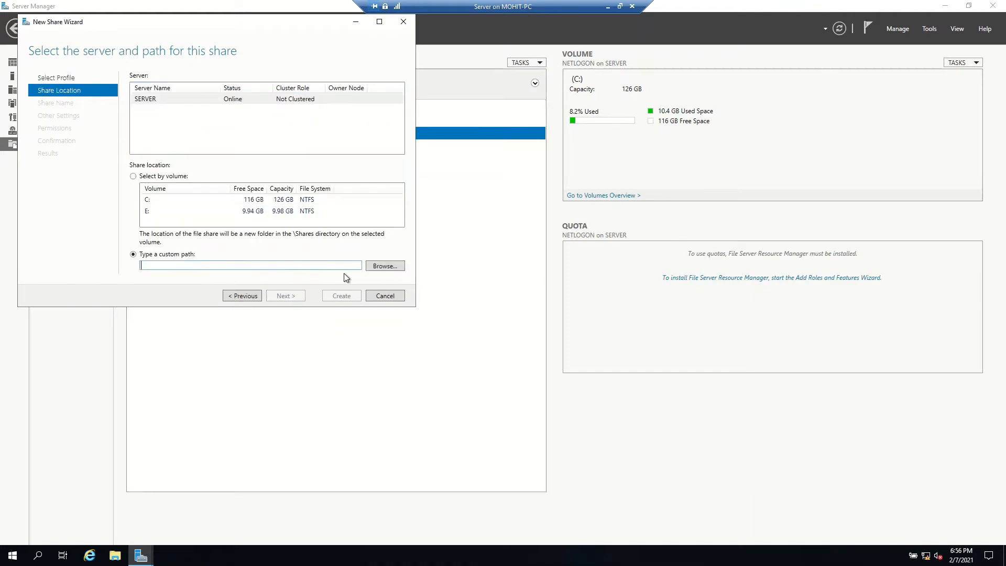
left_click(382, 268)
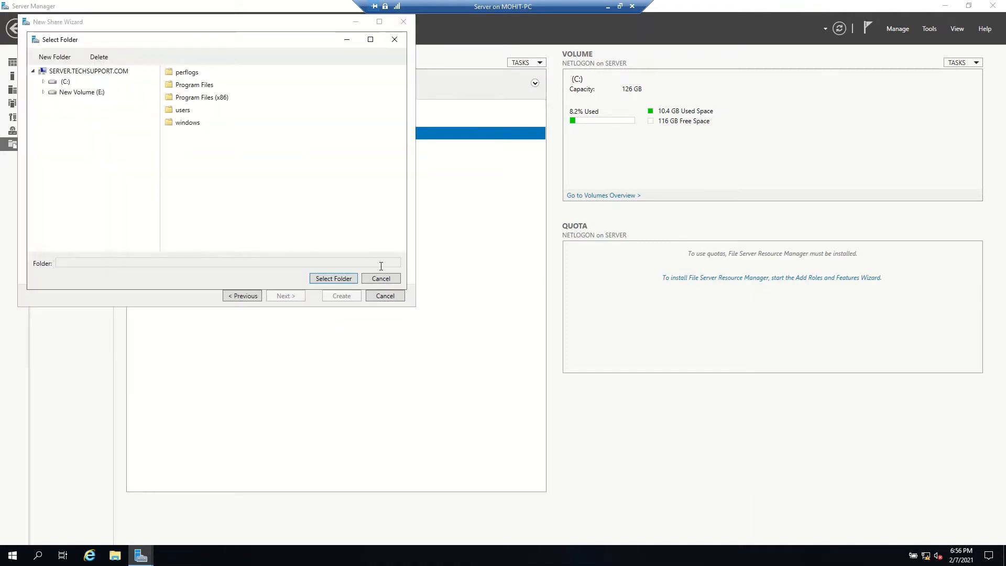
left_click(102, 93)
double_click(171, 108)
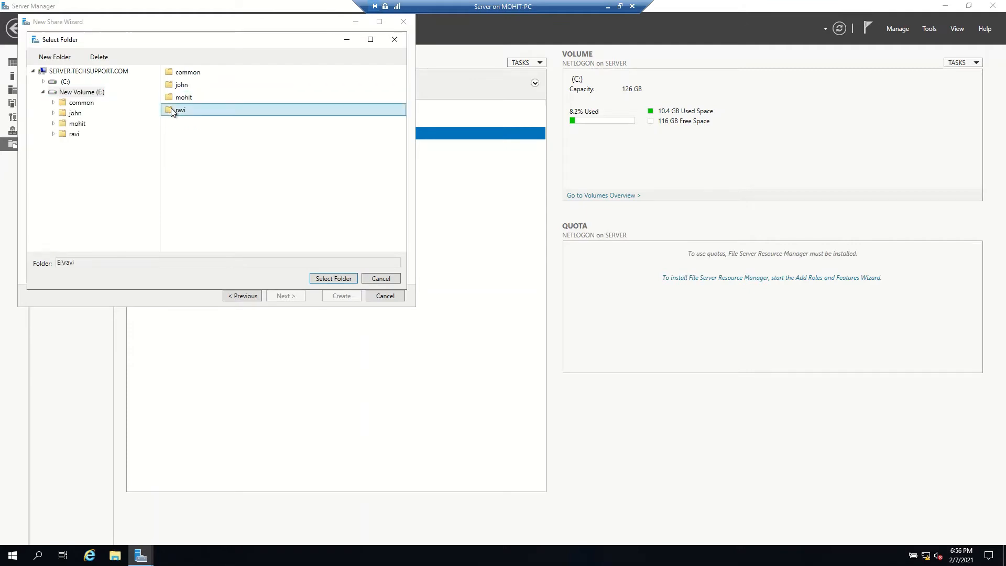
left_click(335, 279)
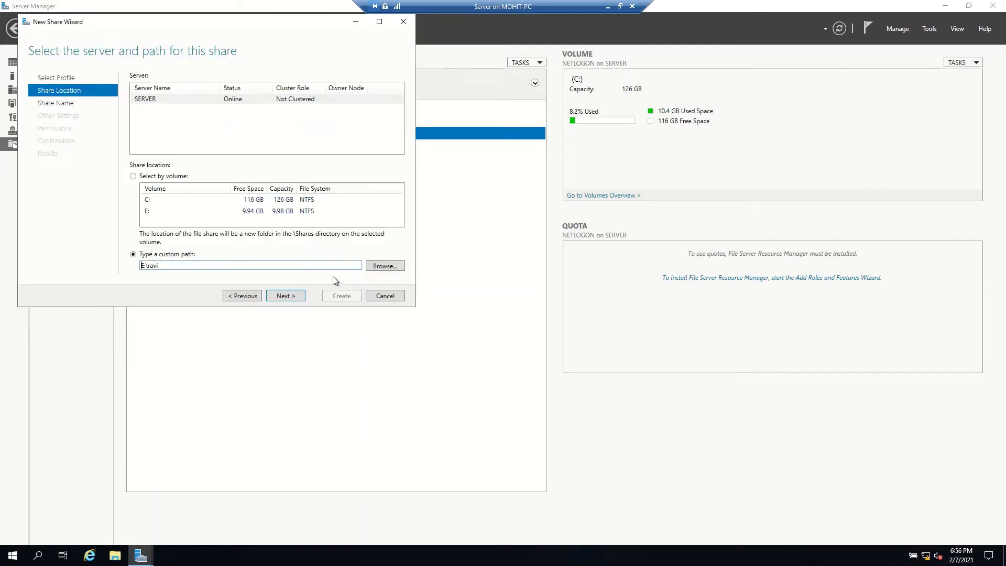
left_click(288, 295)
left_click(287, 297)
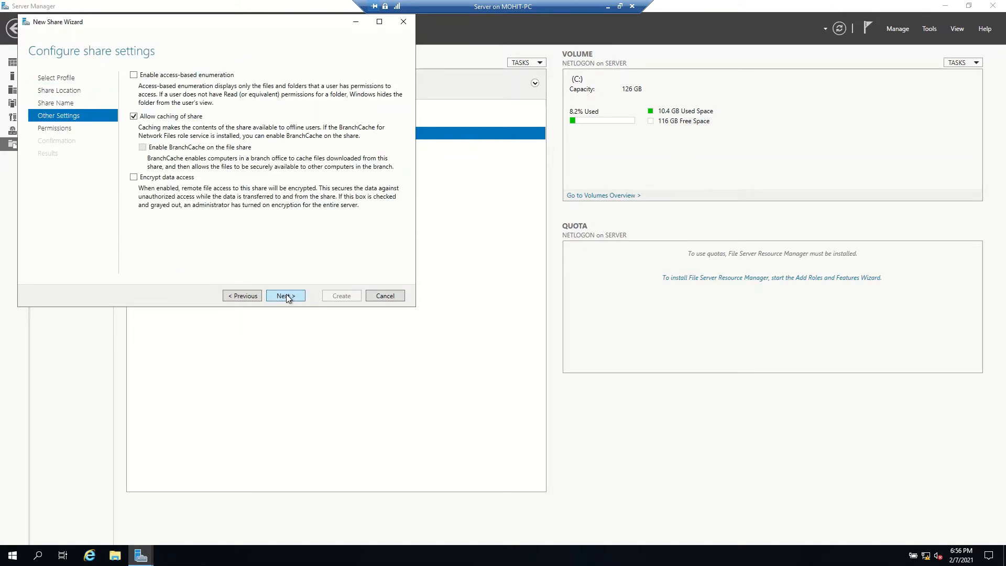
- Enable access-based enumeration and disable caching for the second user's share, and proceed to its permissions
left_click(136, 76)
left_click(134, 116)
left_click(292, 296)
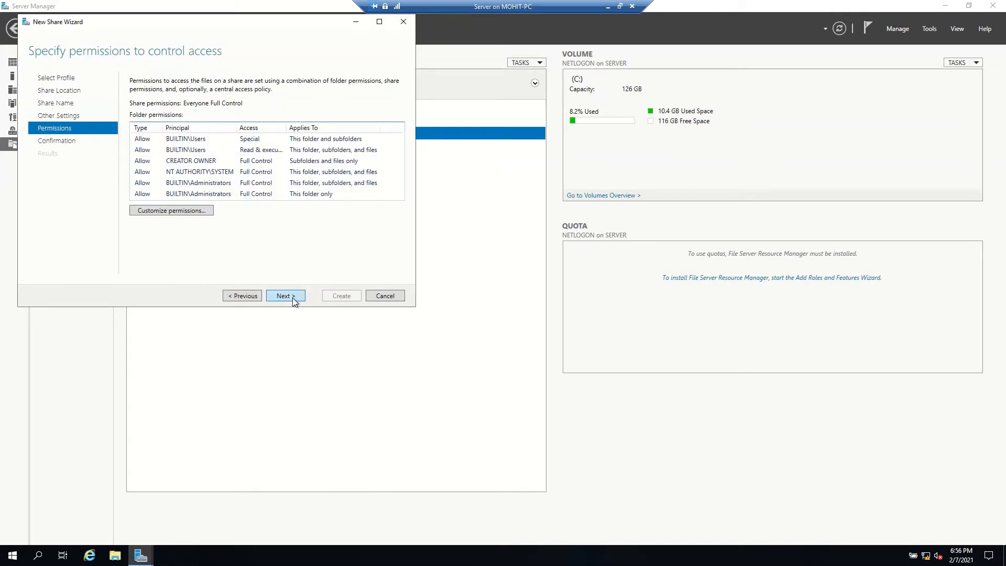
- Disable inheritance on the second user's folder, converting inherited permissions to explicit ones, and remove both Users (TECHSUPPORT\Users) entries
left_click(178, 209)
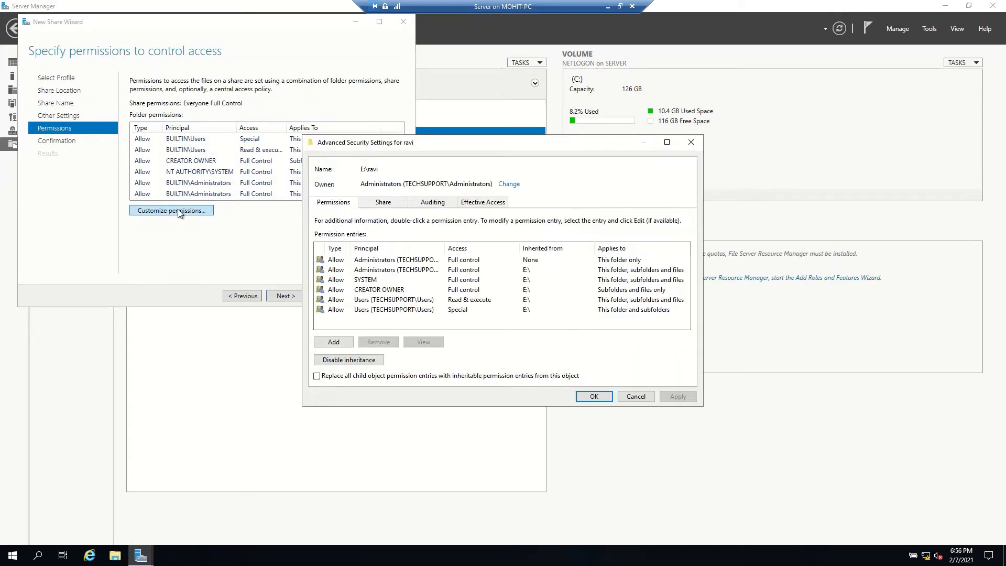
left_click(362, 361)
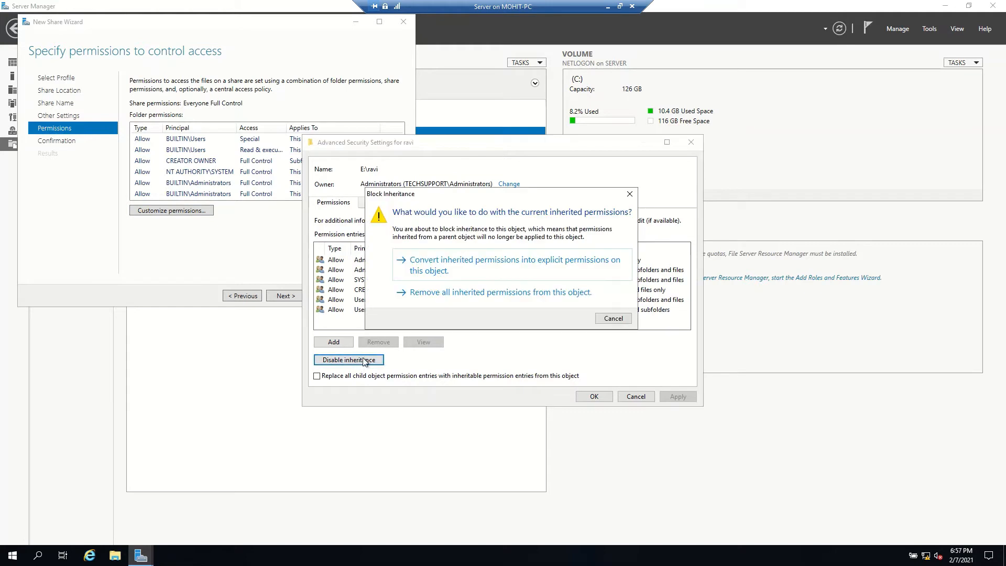
left_click(414, 278)
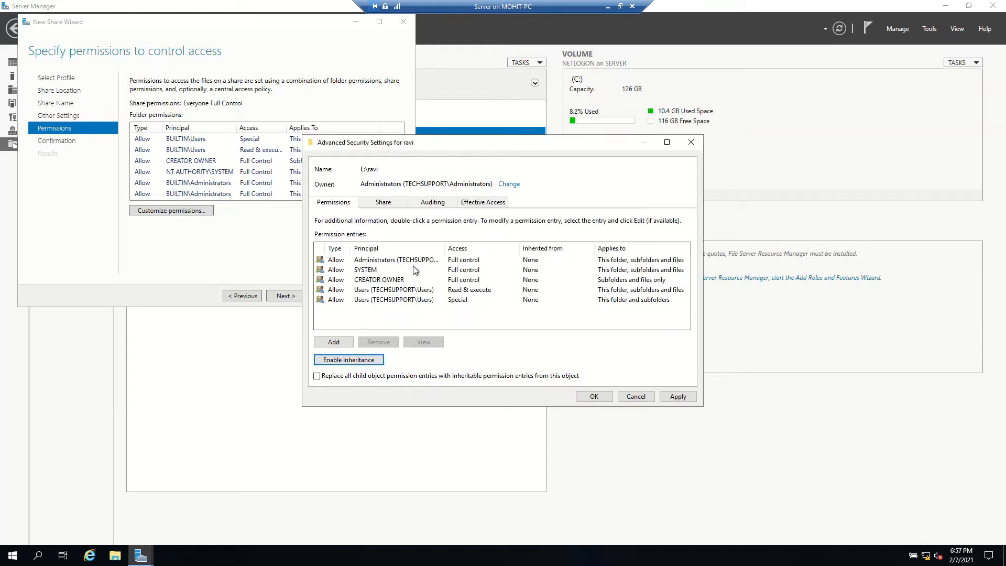
left_click(368, 300)
left_click(375, 339)
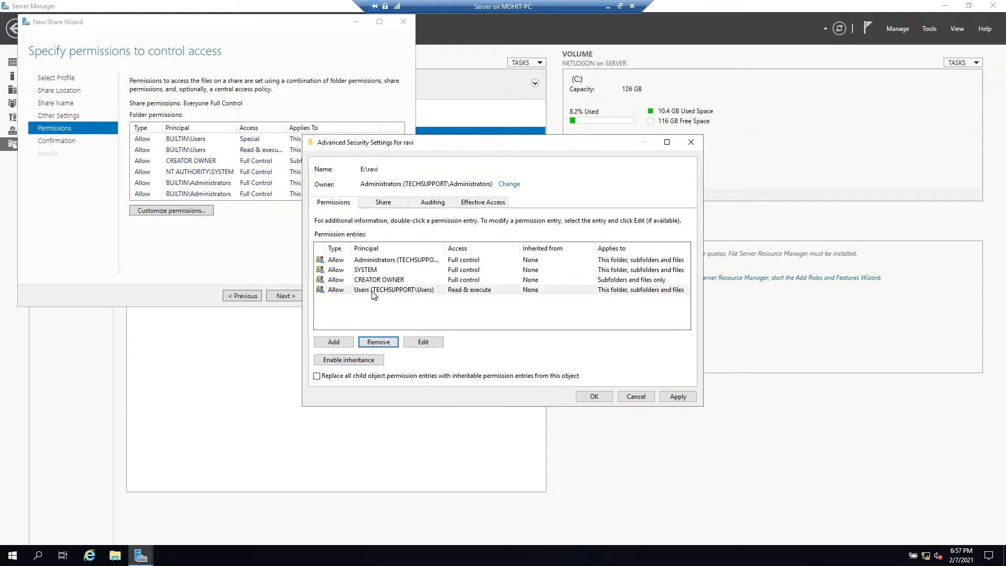
left_click(375, 340)
- Add the second folder's domain user as a principal with Modify access, then apply and accept the security settings
left_click(341, 343)
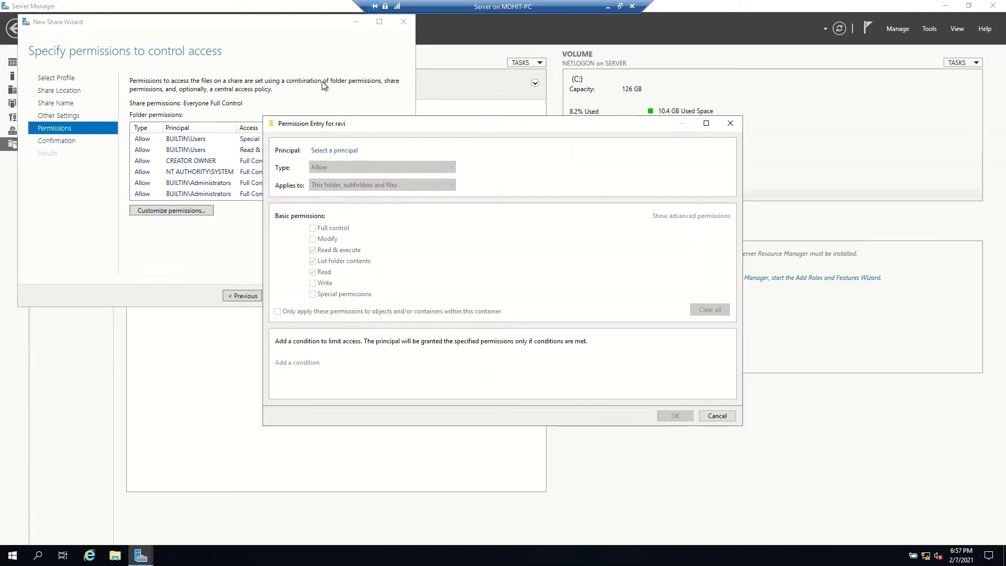
left_click(335, 151)
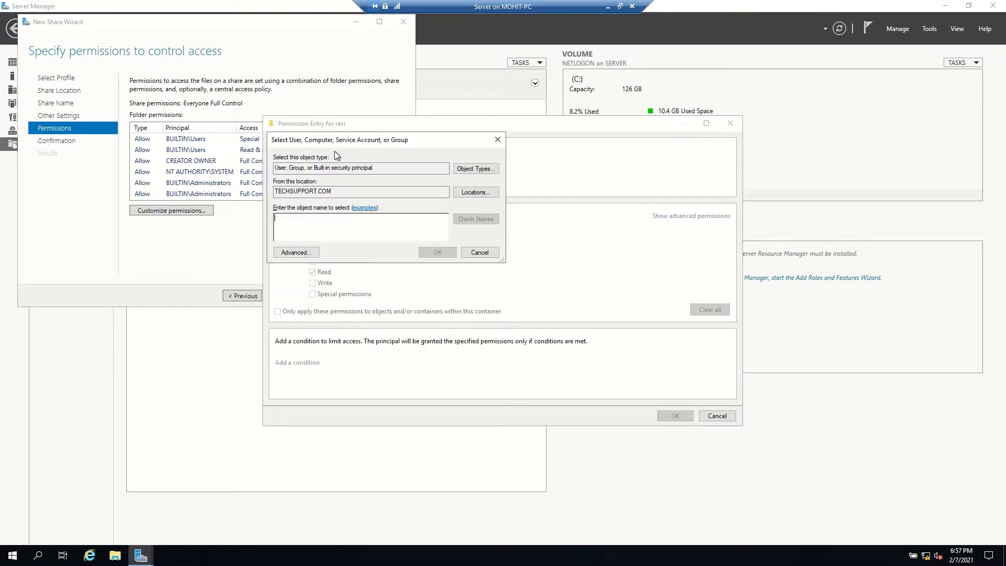
type("ravi")
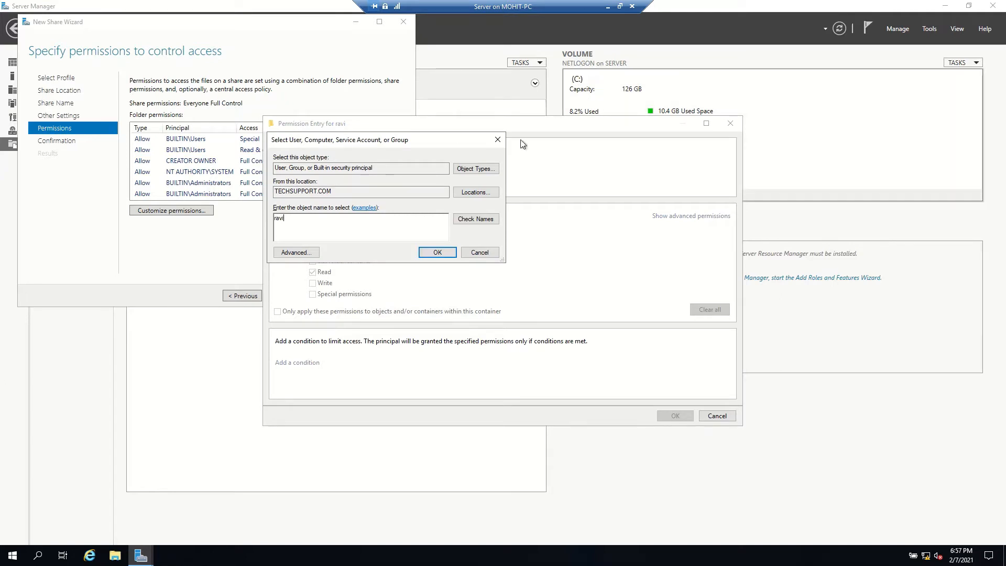
left_click(464, 218)
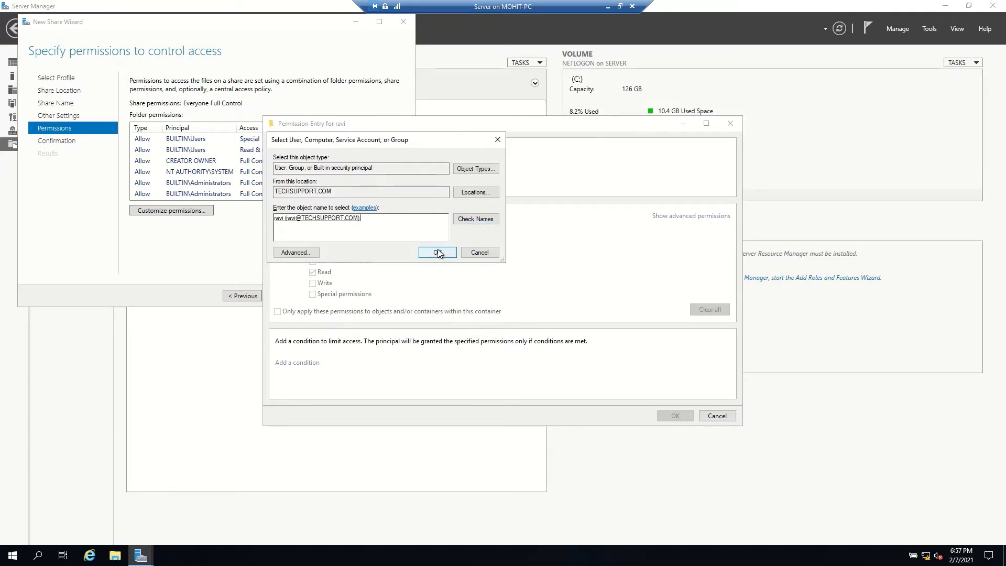
left_click(437, 252)
left_click(330, 240)
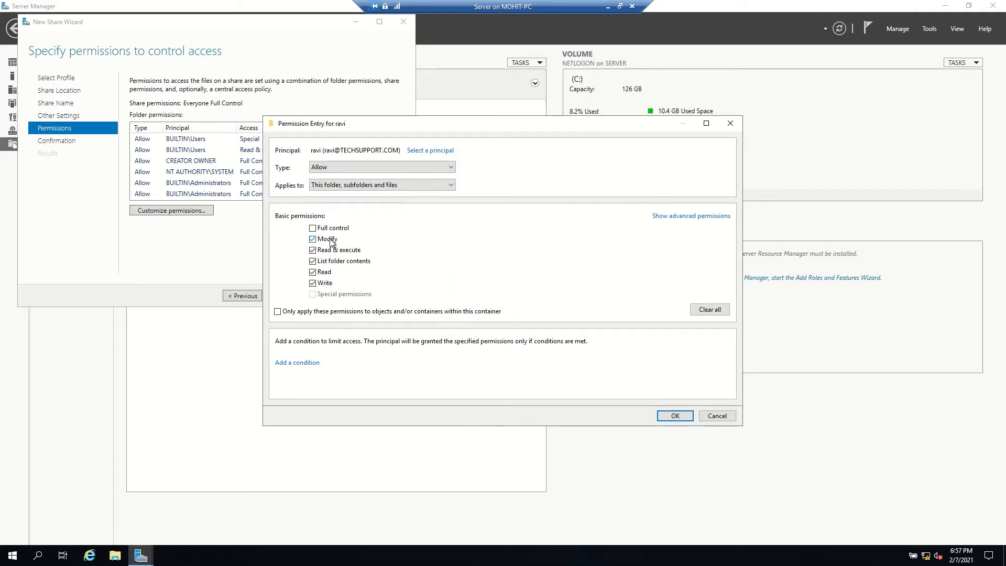
left_click(675, 415)
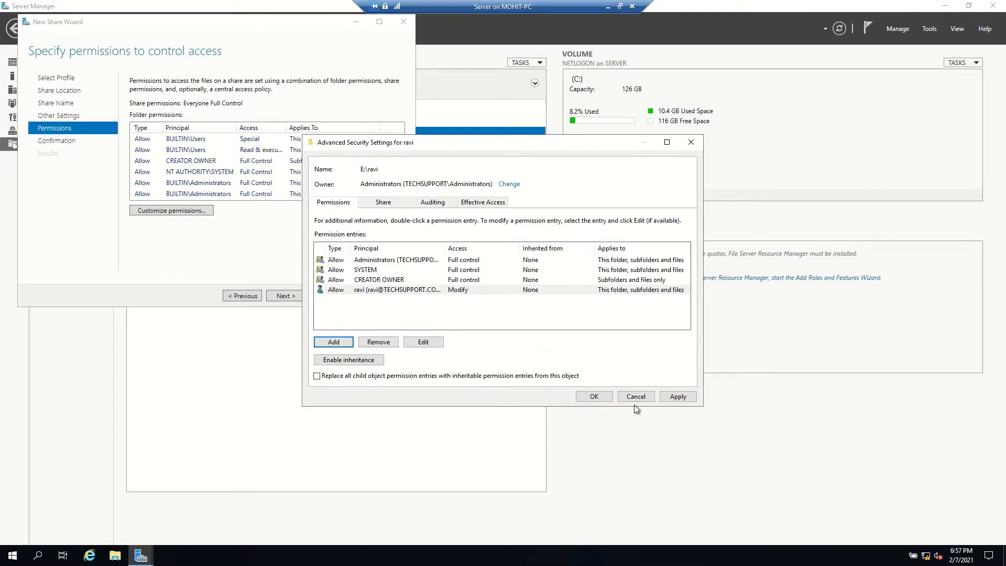
left_click(677, 396)
left_click(594, 397)
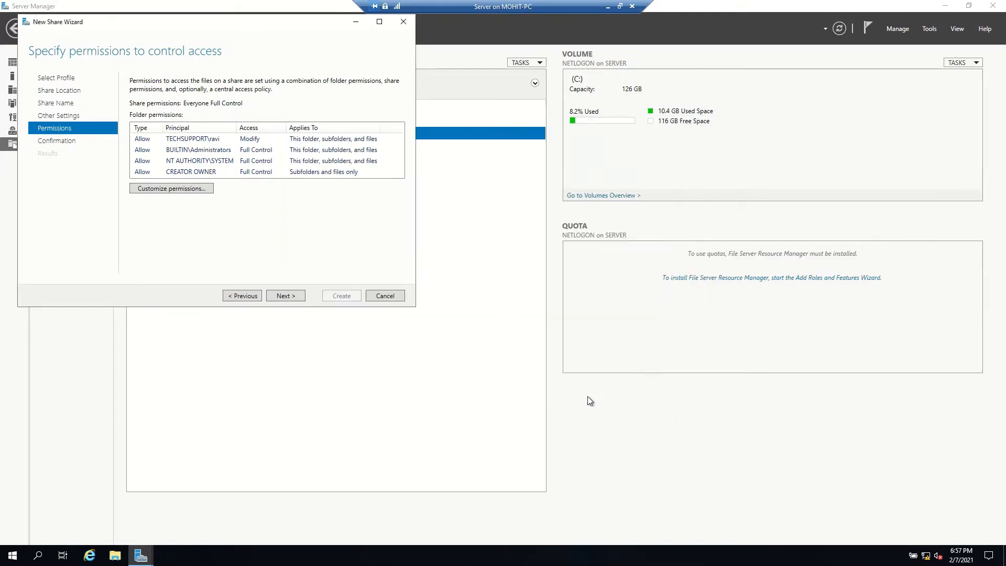
- Create the second user's share with the customized permissions and close the wizard
left_click(294, 297)
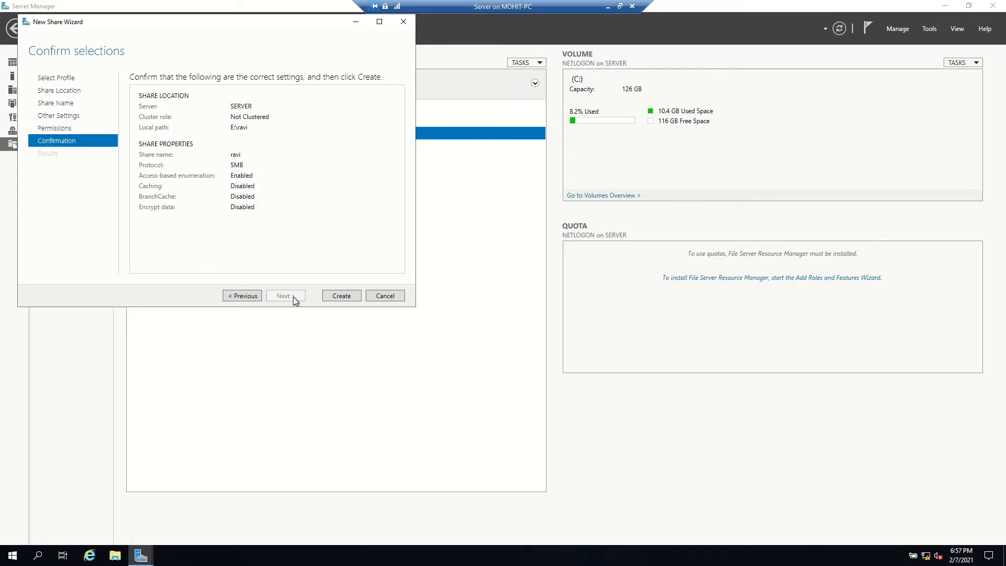
left_click(341, 296)
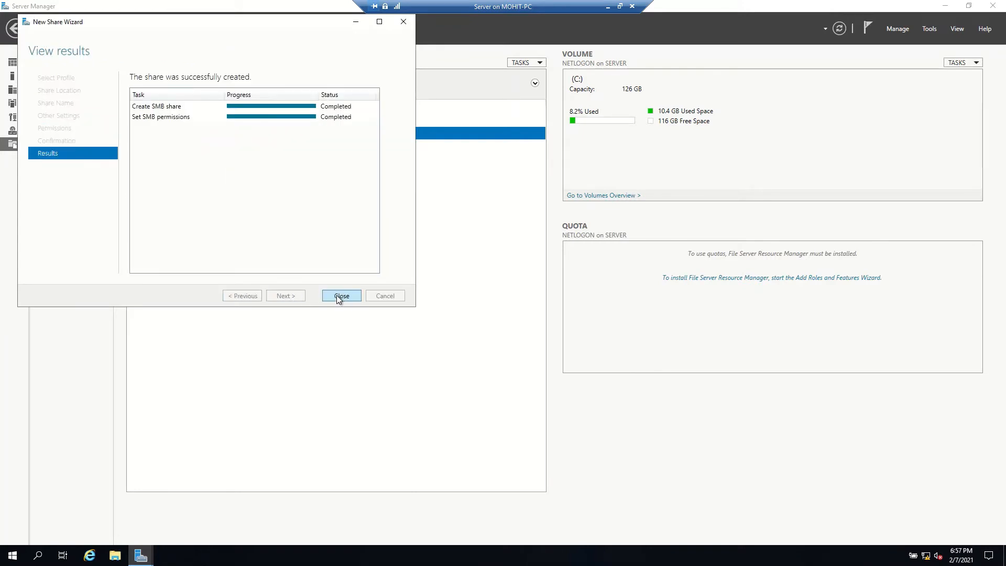
left_click(340, 296)
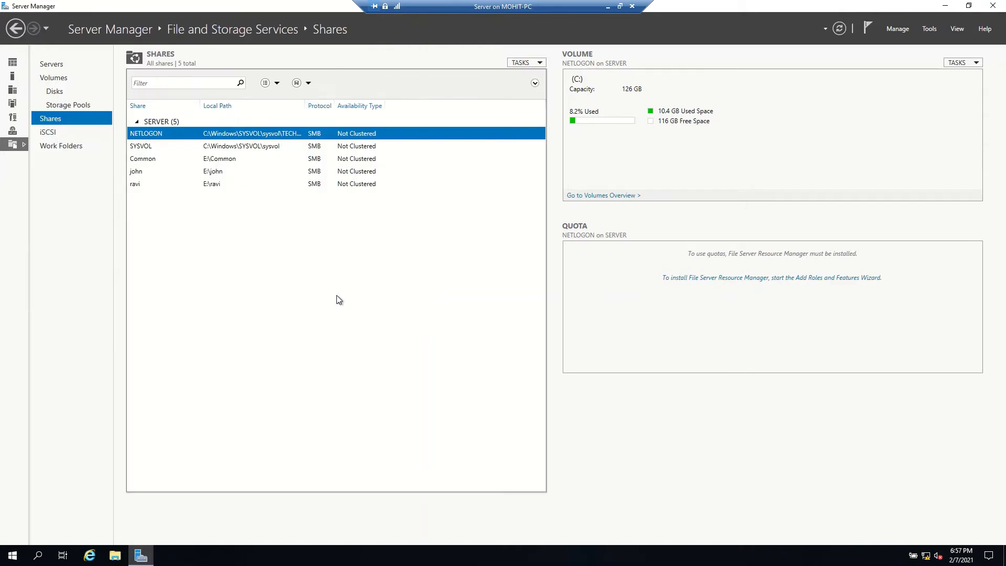
- Start a new SMB Share - Quick using the remaining unshared user folder on E: as custom path, keeping the default share name
left_click(539, 63)
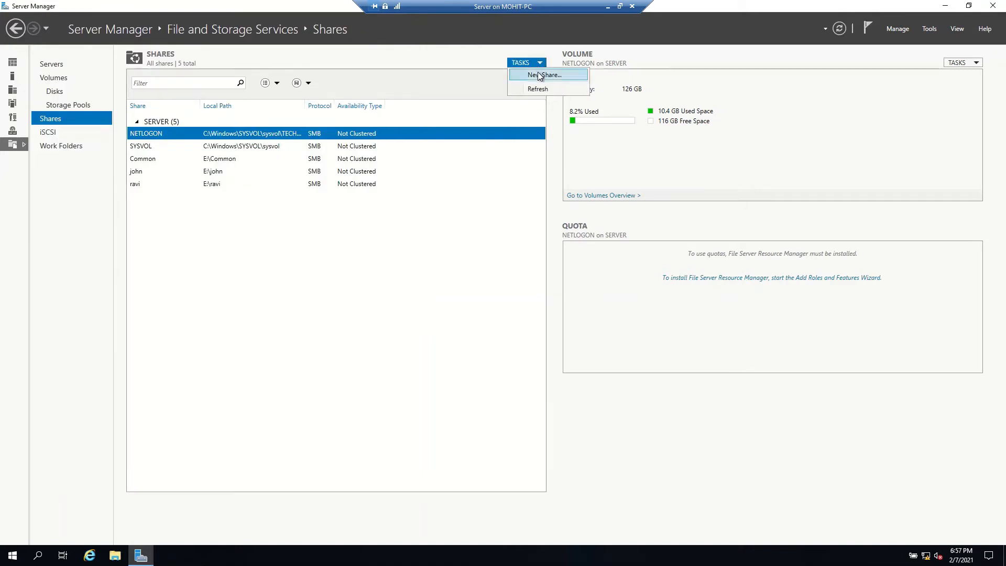
left_click(543, 74)
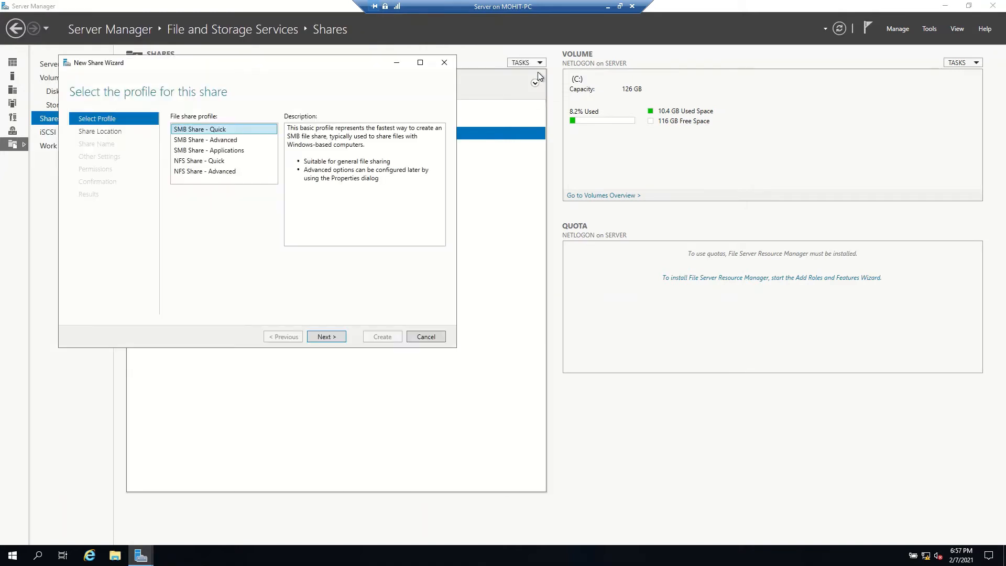
left_click(322, 337)
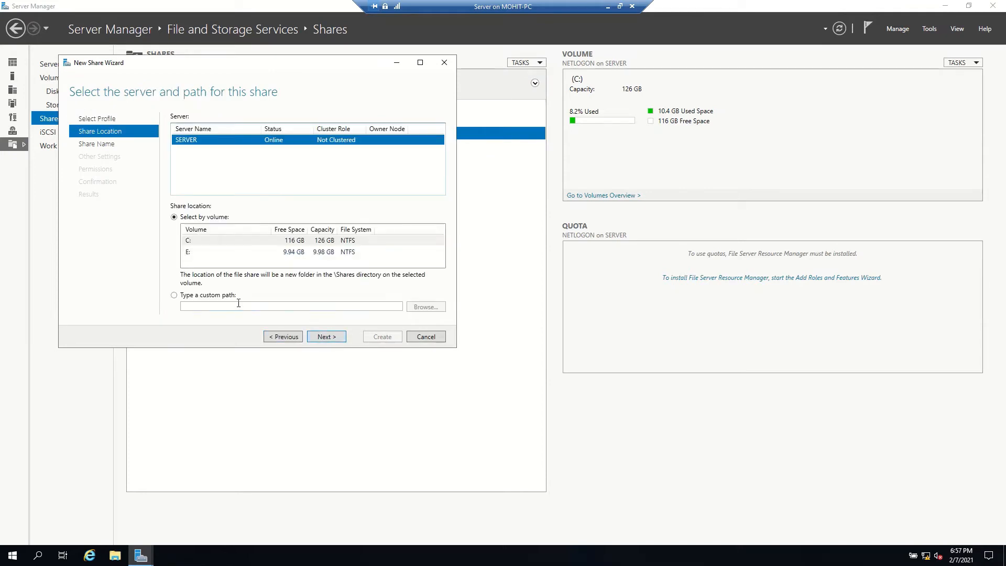
left_click(226, 296)
left_click(427, 308)
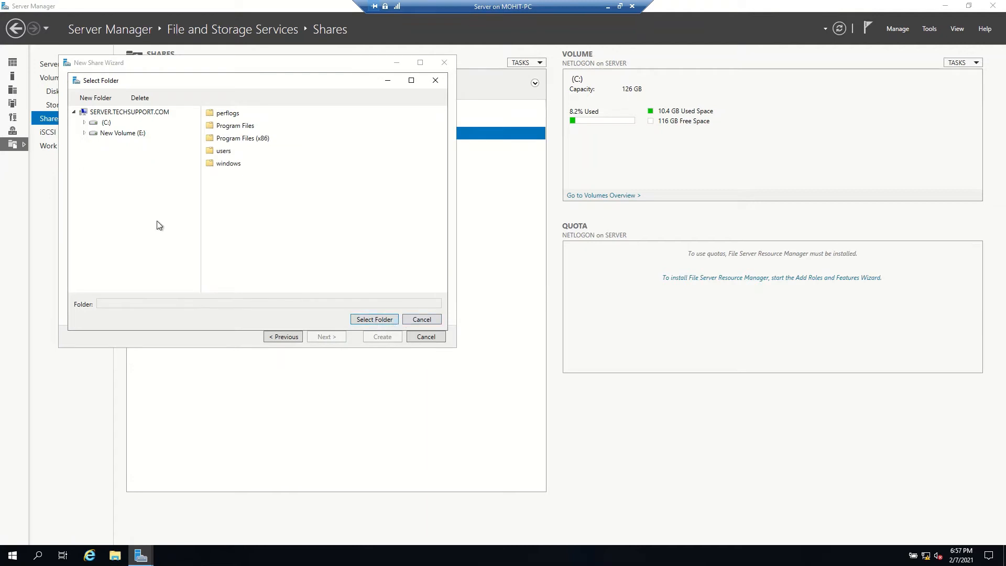
left_click(83, 133)
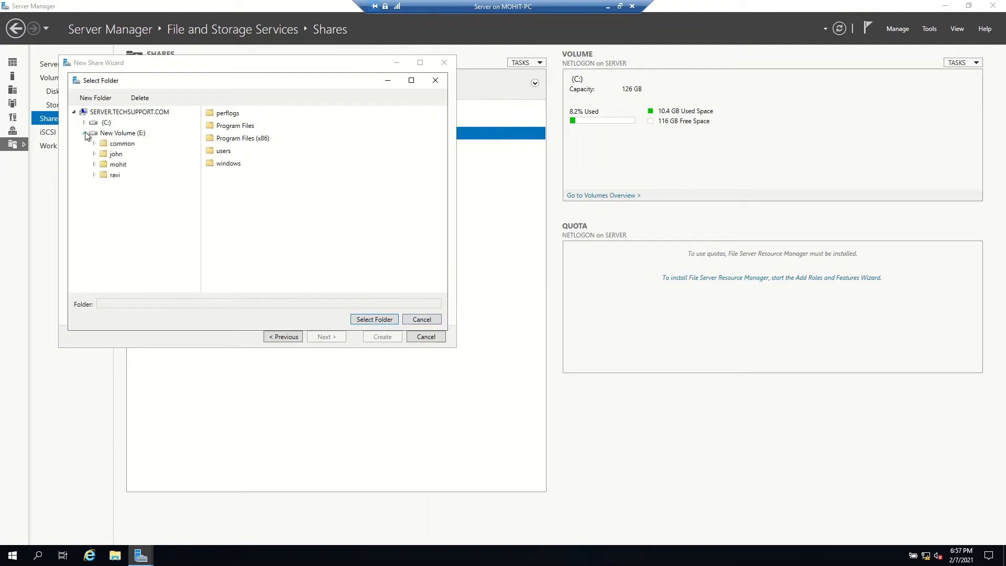
left_click(116, 166)
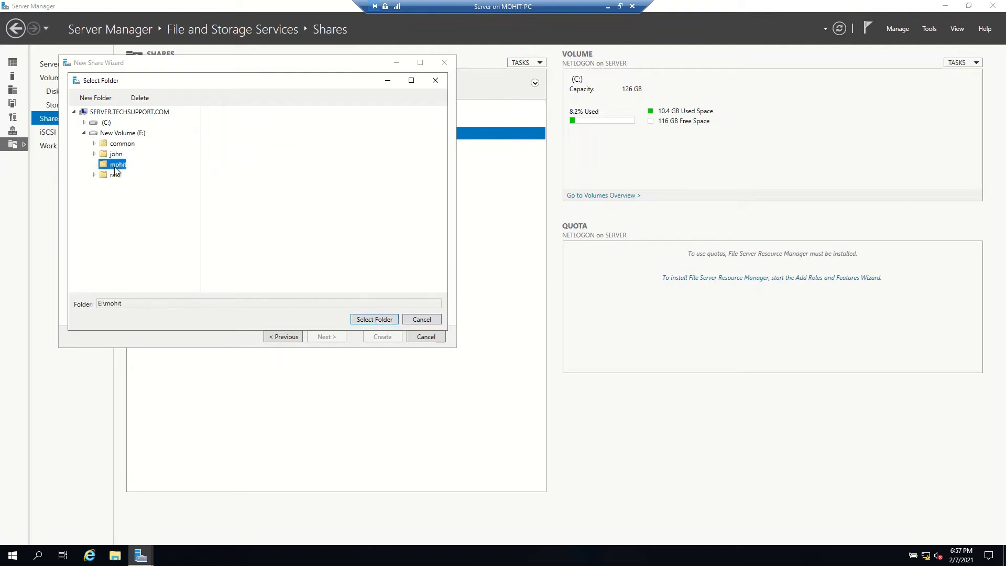
left_click(361, 320)
left_click(335, 339)
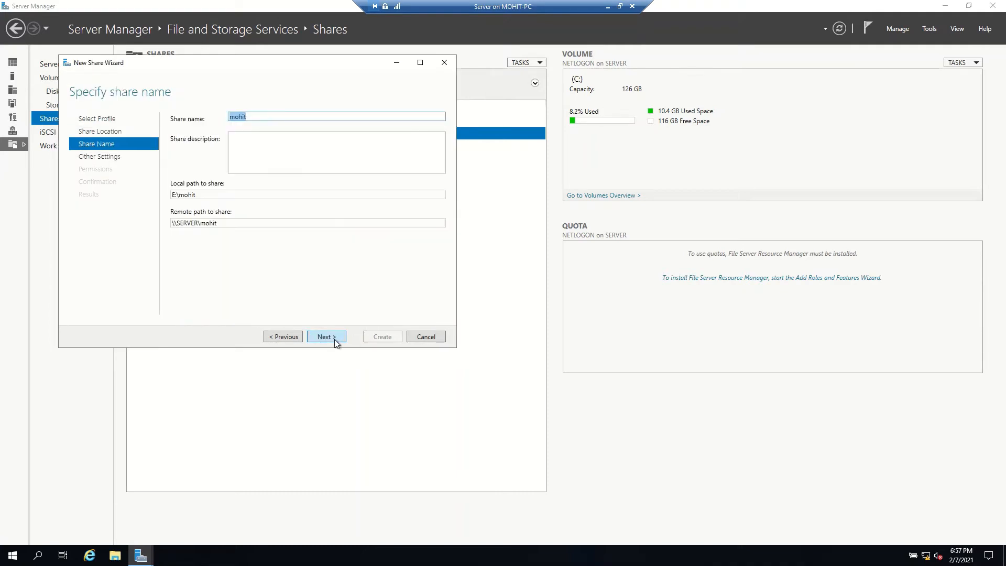
left_click(336, 338)
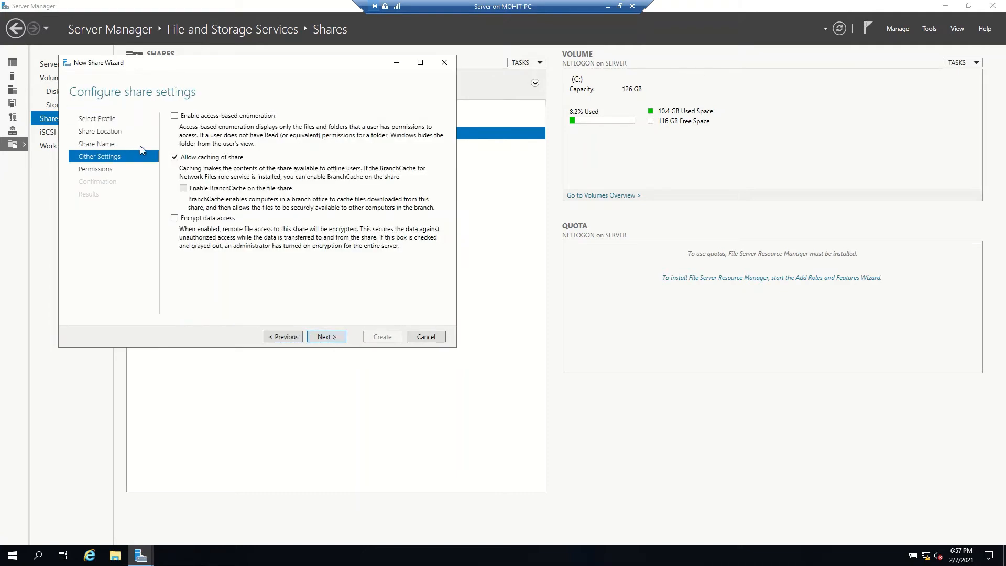
- Disable caching and enable access-based enumeration for the third user's share, and proceed to its permissions
left_click(175, 158)
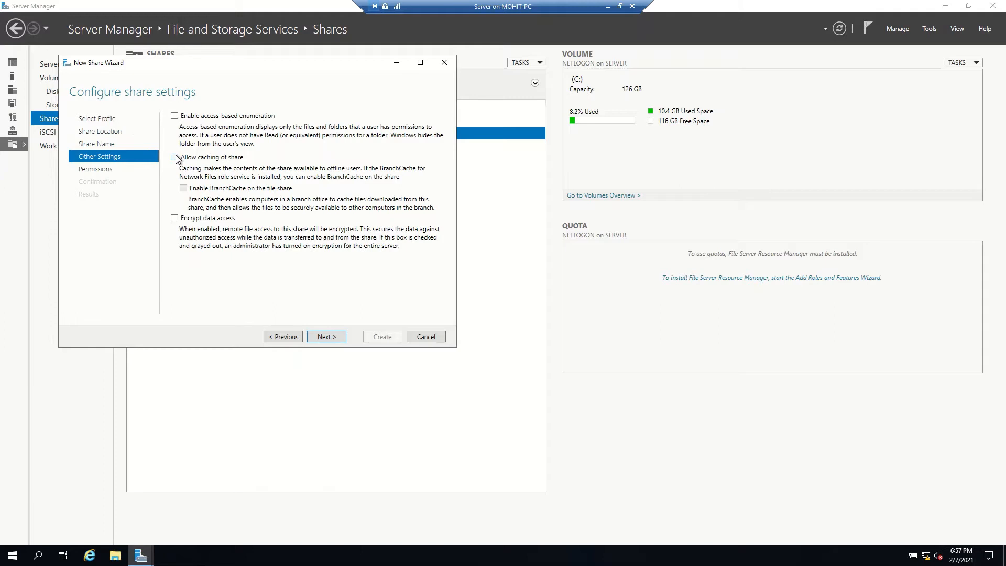
left_click(175, 116)
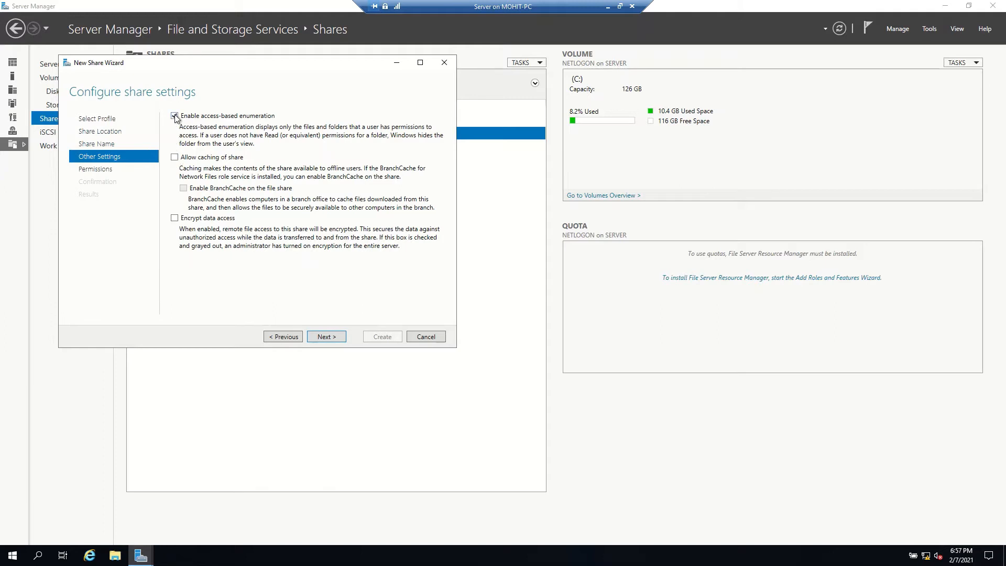
left_click(324, 338)
- Disable inheritance on the third user's folder, converting inherited permissions to explicit ones, and remove both Users (TECHSUPPORT\Users) entries
left_click(240, 250)
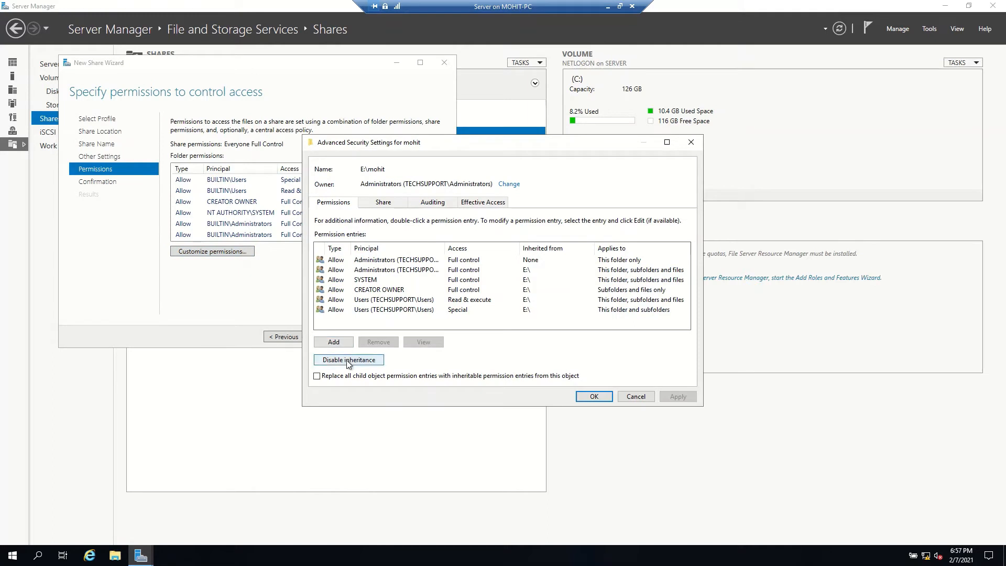
left_click(349, 360)
left_click(414, 265)
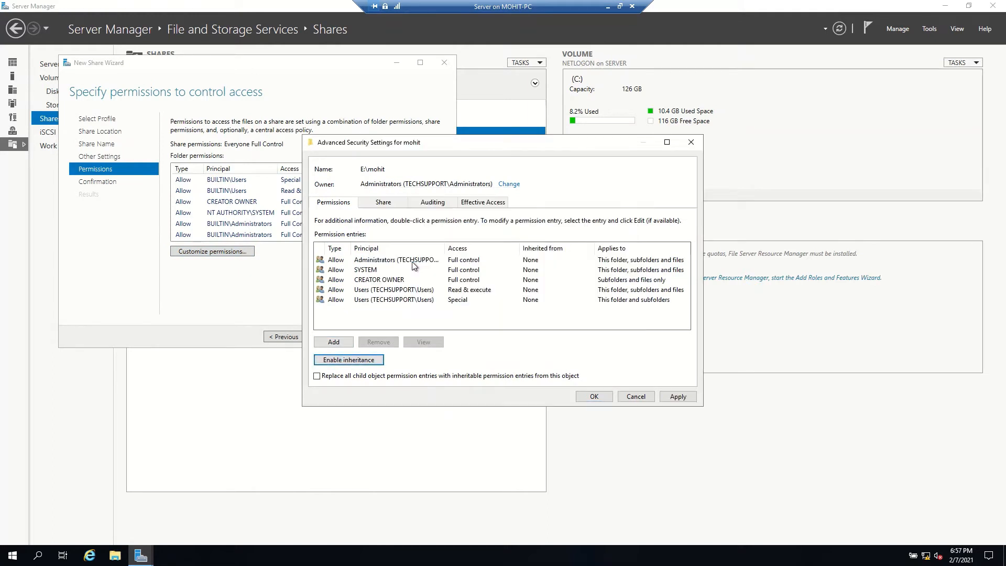
left_click(380, 292)
left_click(379, 342)
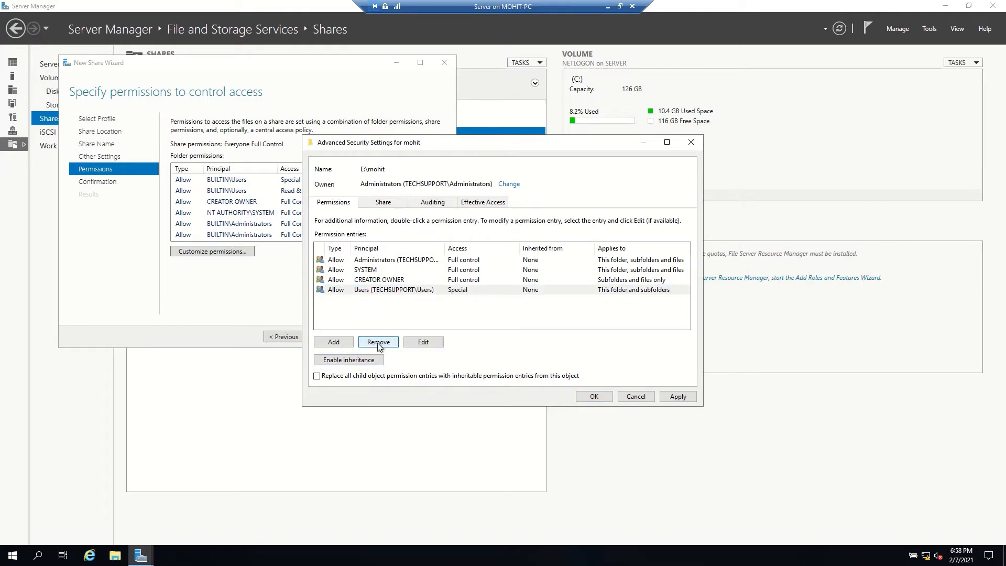
left_click(378, 291)
left_click(379, 342)
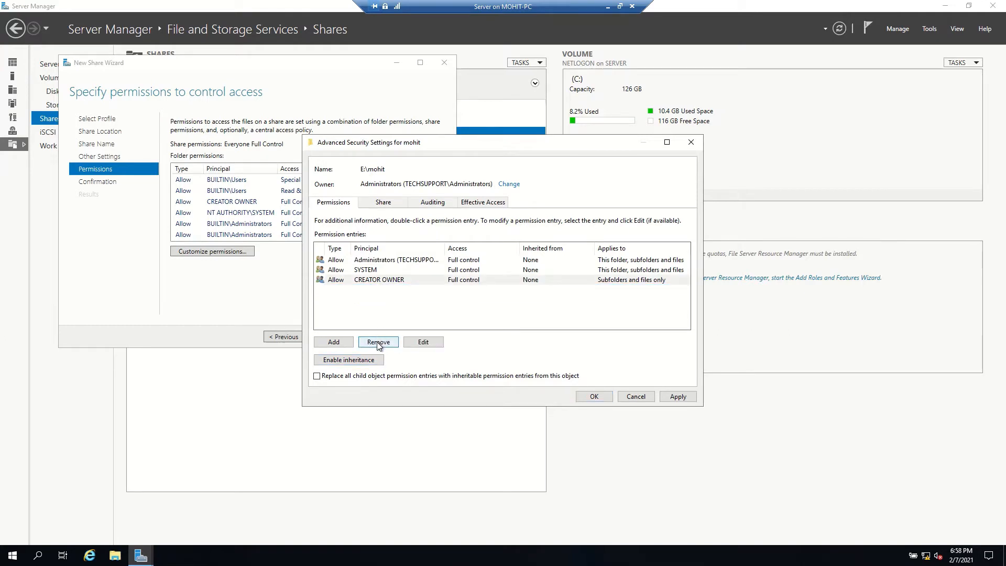
- Grant the third folder's domain user Modify access, accept the security settings, and proceed to the share's confirmation page
left_click(334, 342)
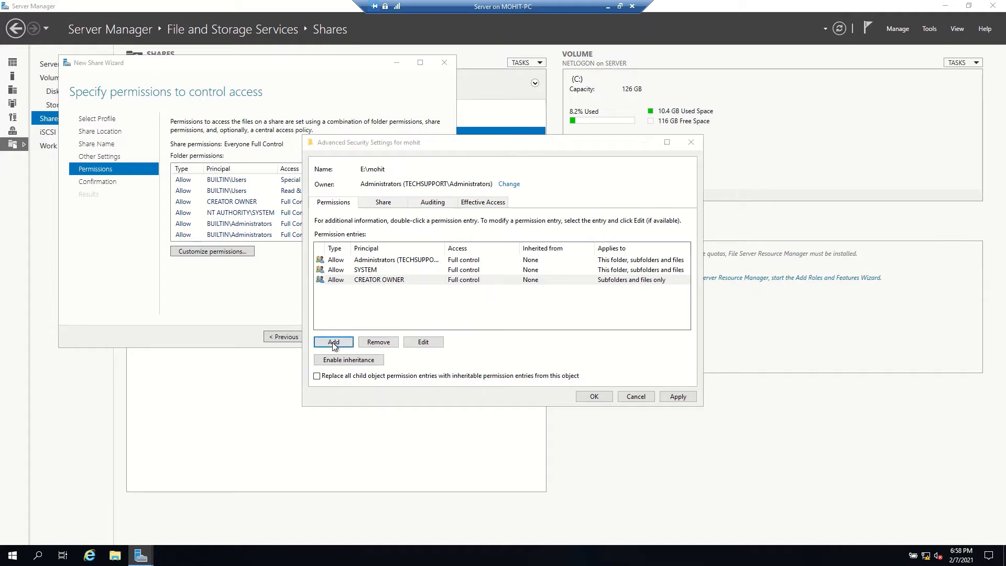
left_click(321, 151)
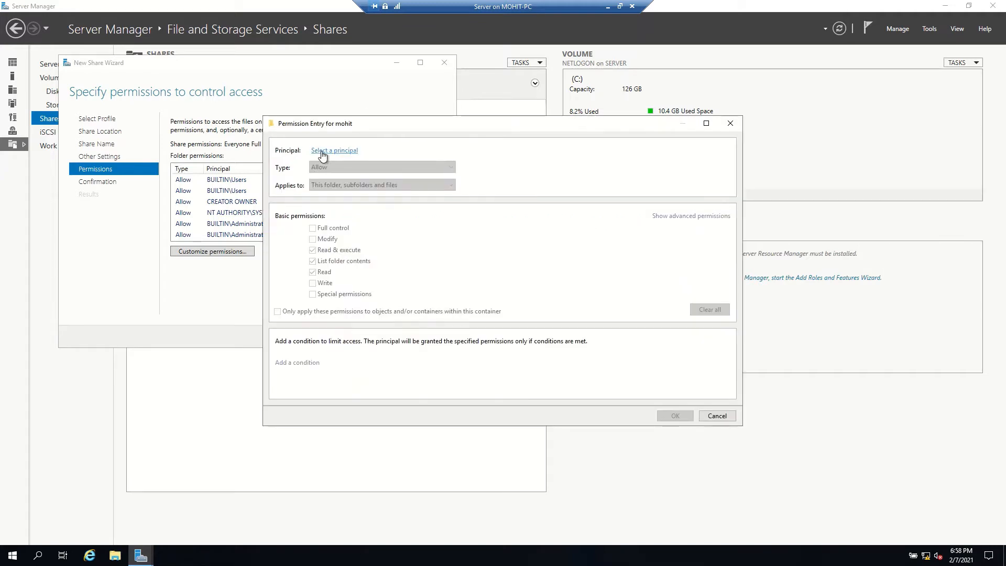
type("mohit")
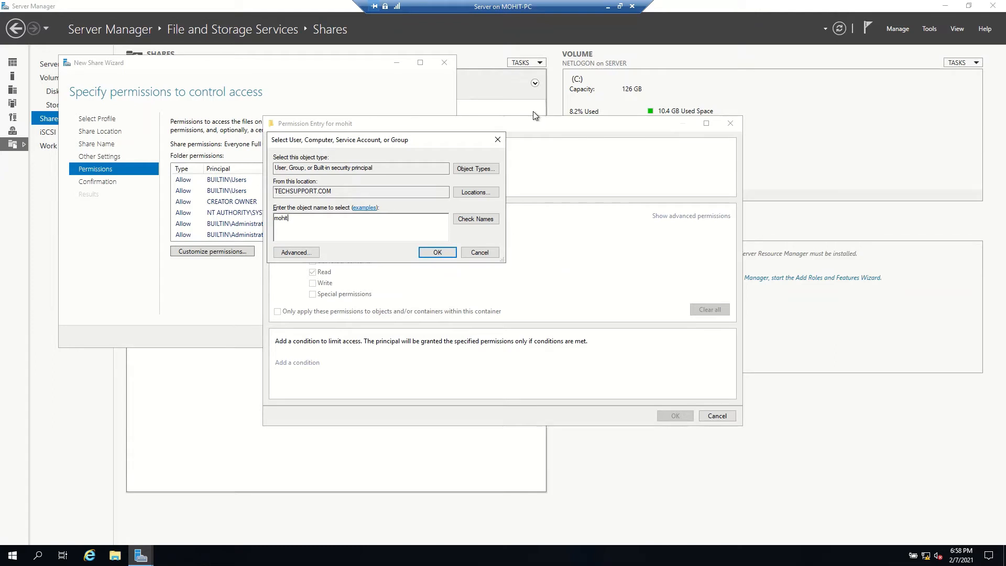
left_click(479, 220)
left_click(438, 253)
left_click(312, 239)
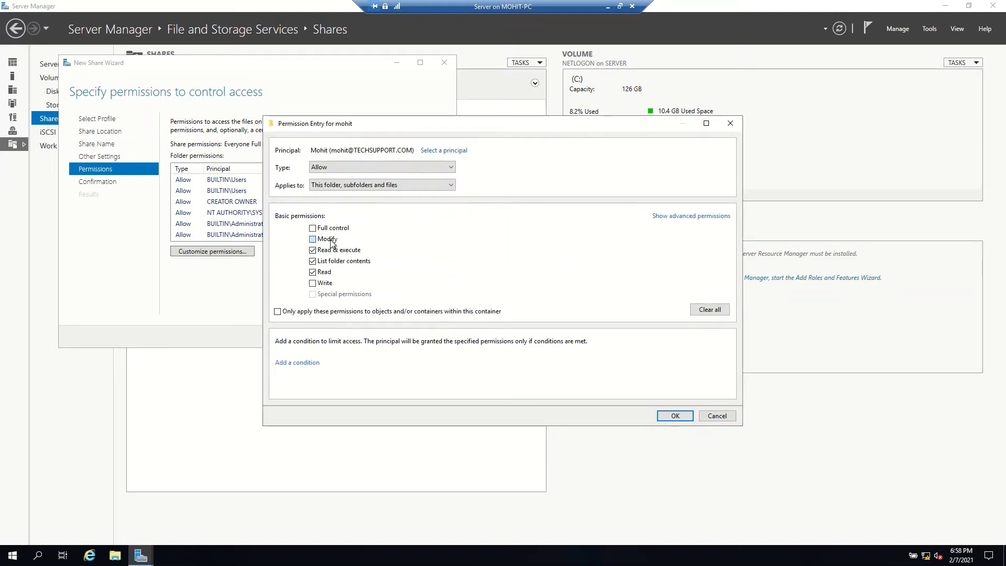
left_click(675, 416)
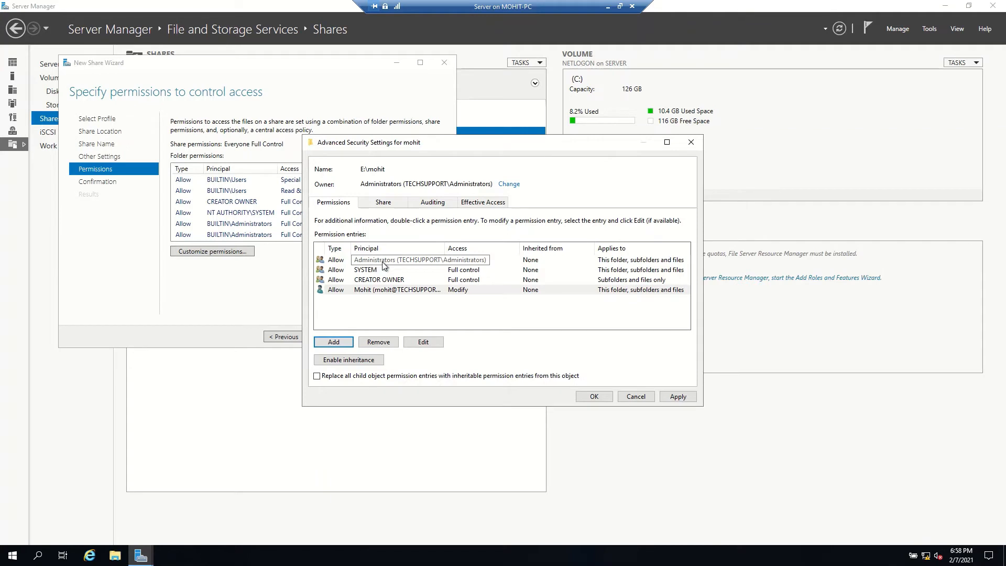
left_click(600, 395)
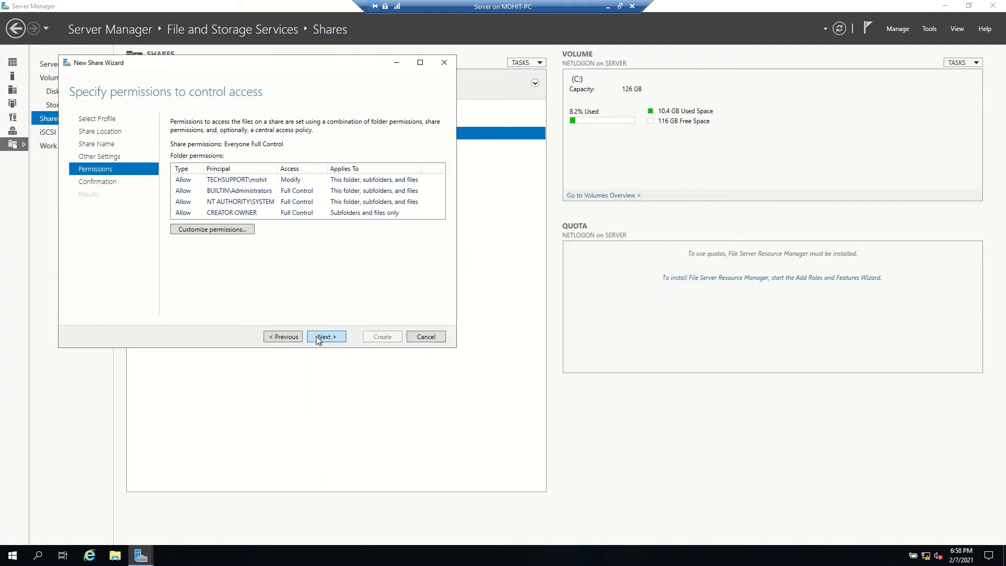
left_click(334, 339)
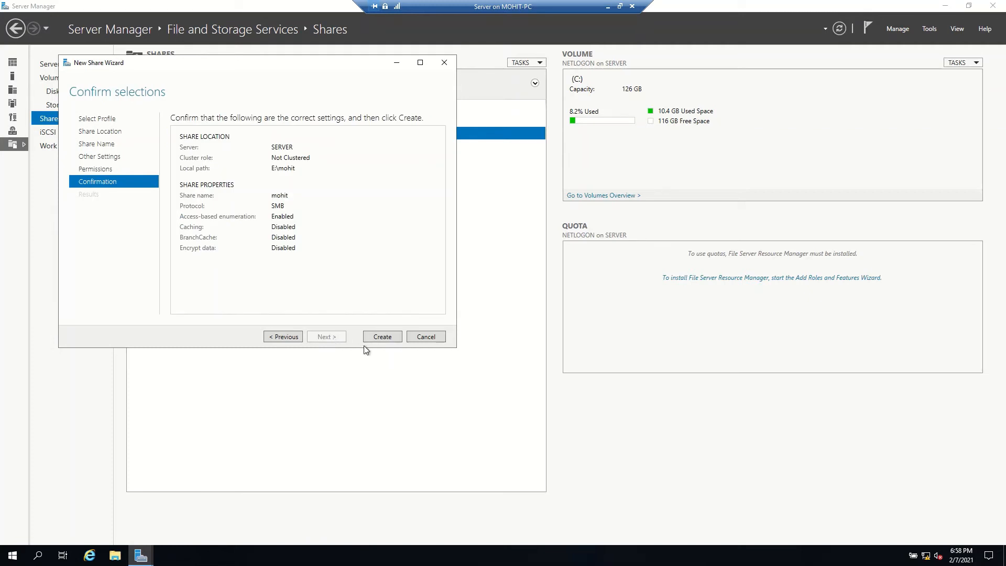
- Create the third user's share with the confirmed settings and close the New Share Wizard
left_click(377, 337)
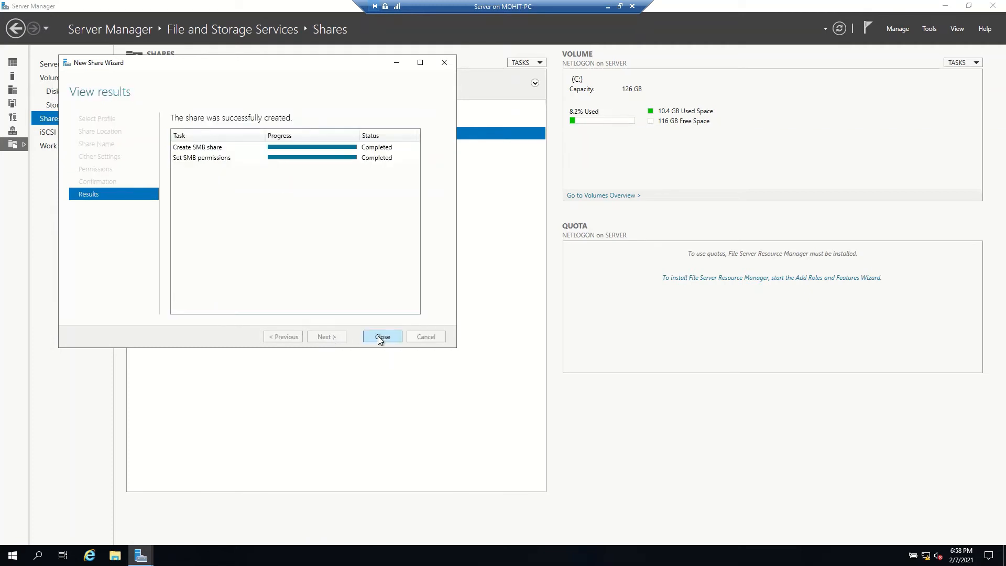
left_click(381, 339)
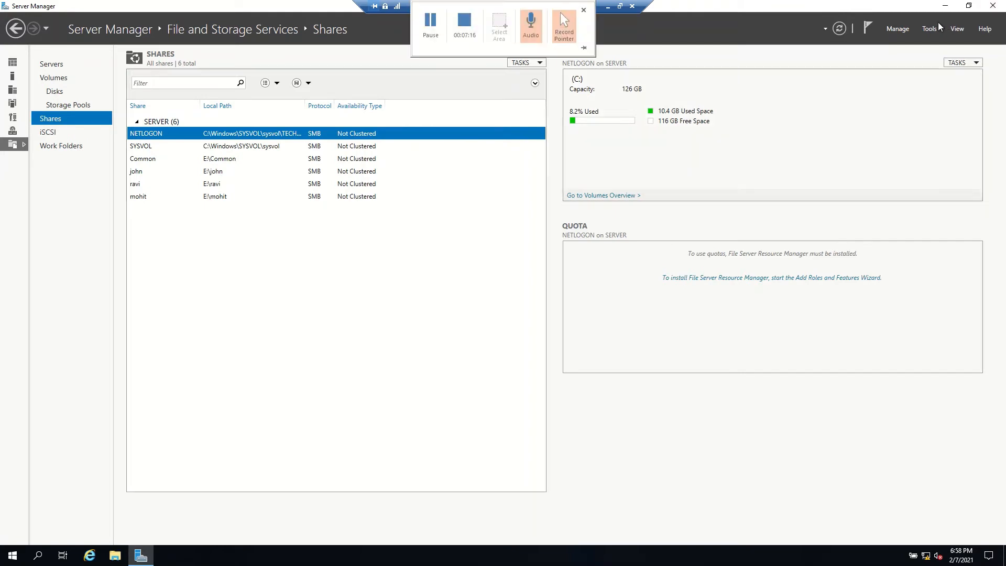
- Switch to Active Directory Users and Computers, maximize it, and show the Users container of TECHSUPPORT.COM
left_click(925, 32)
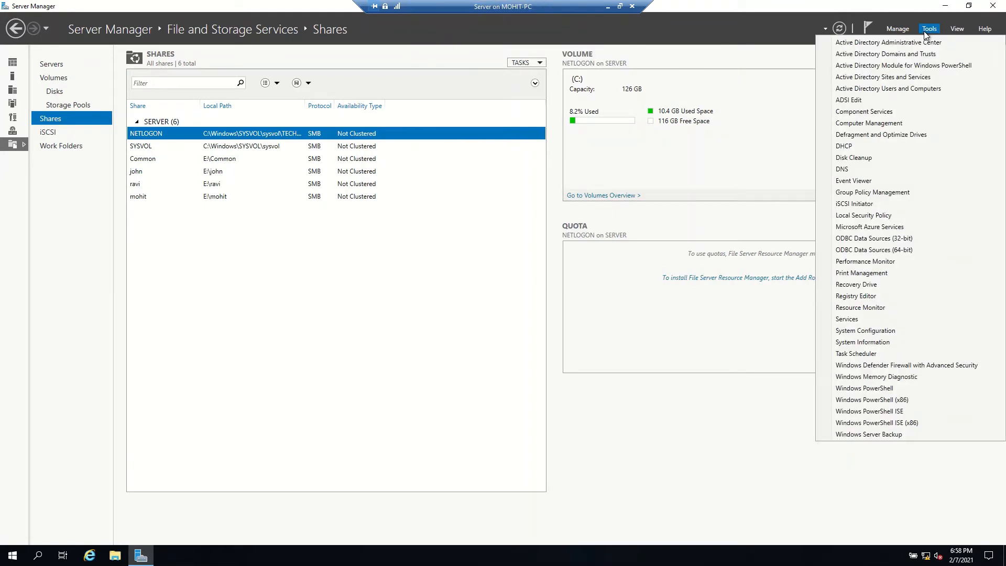
left_click(906, 89)
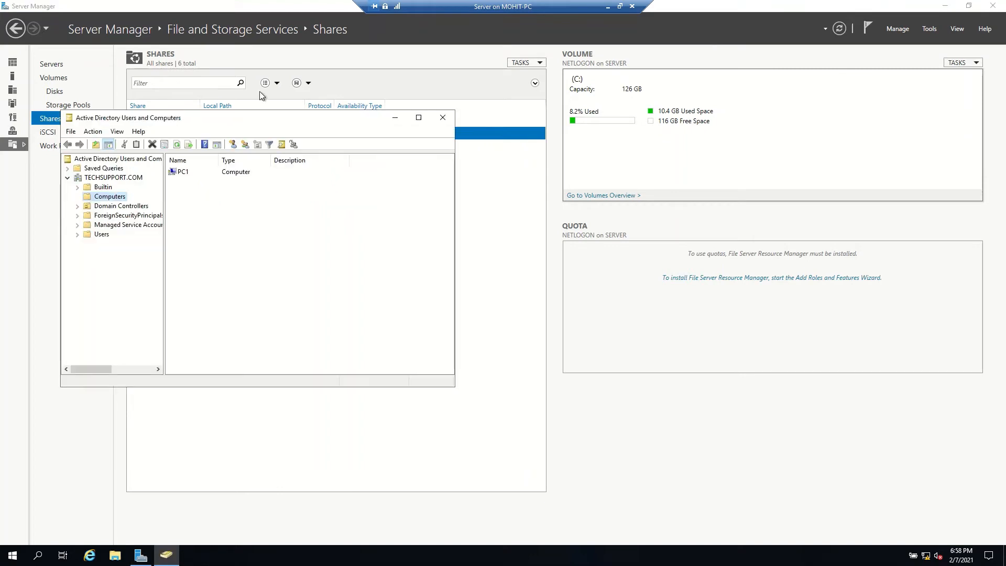
left_click(419, 117)
left_click(39, 121)
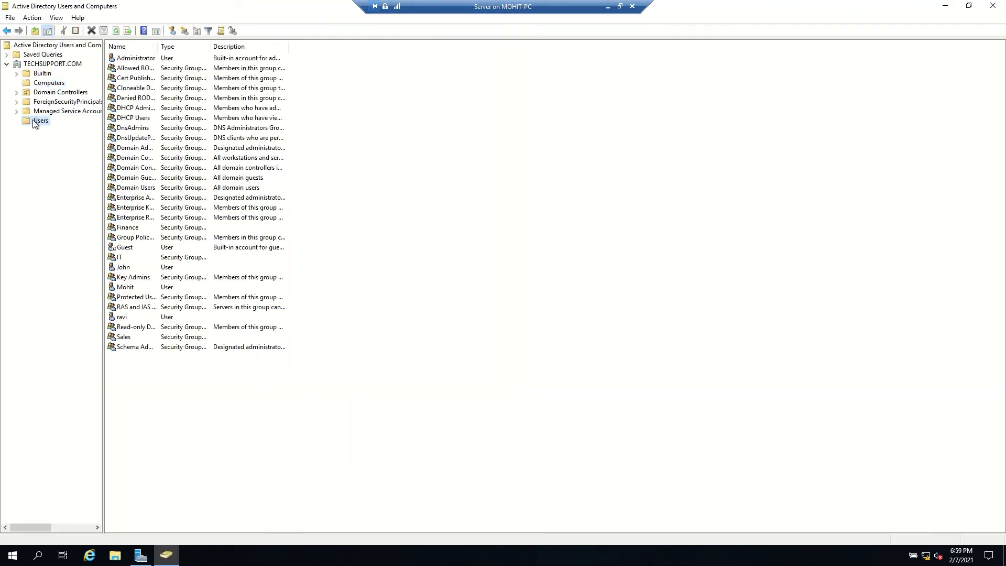
- Set the first user's home folder to connect drive Z: to that user's share on \\server, and accept the properties
left_click(125, 268)
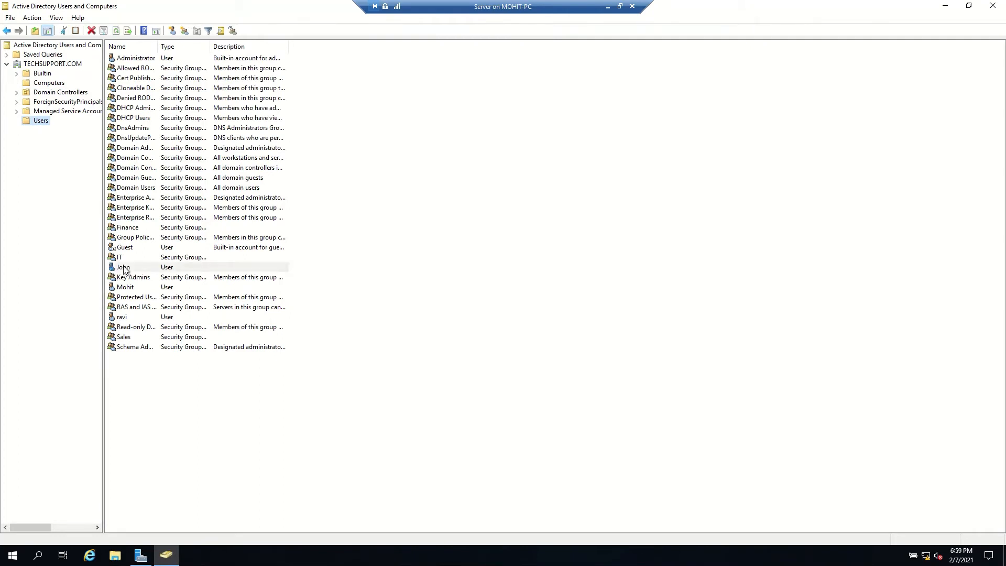
right_click(124, 269)
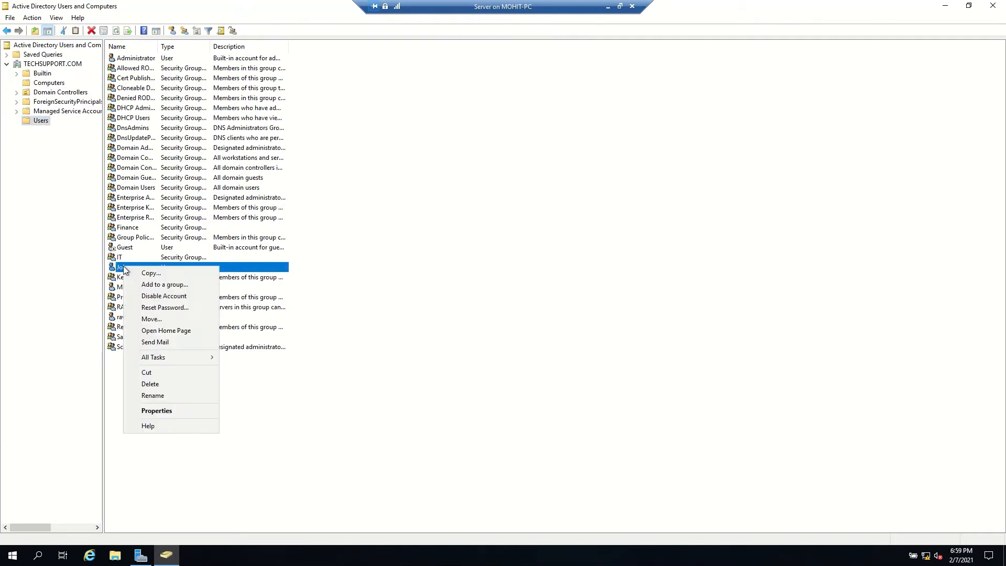
left_click(171, 410)
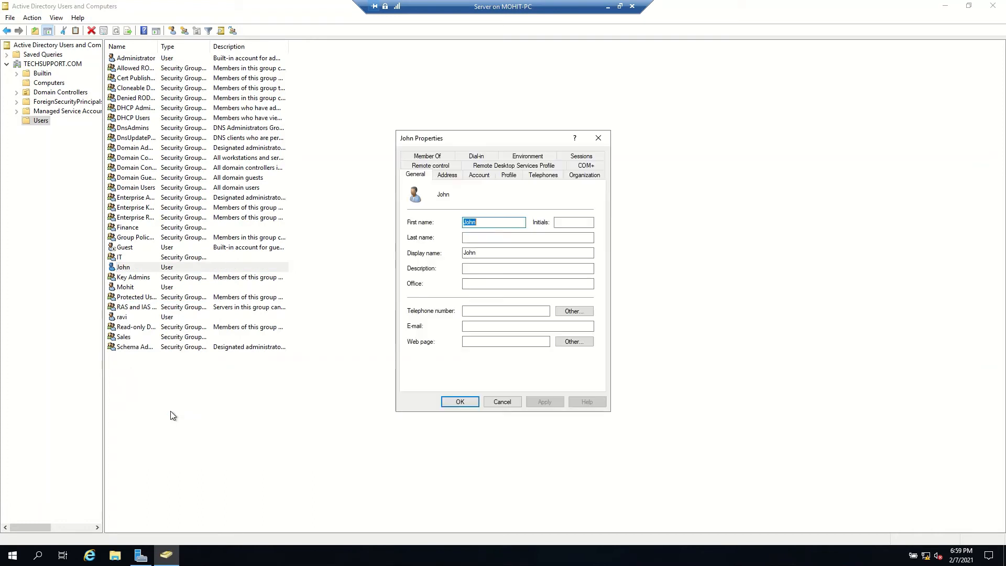
left_click(506, 175)
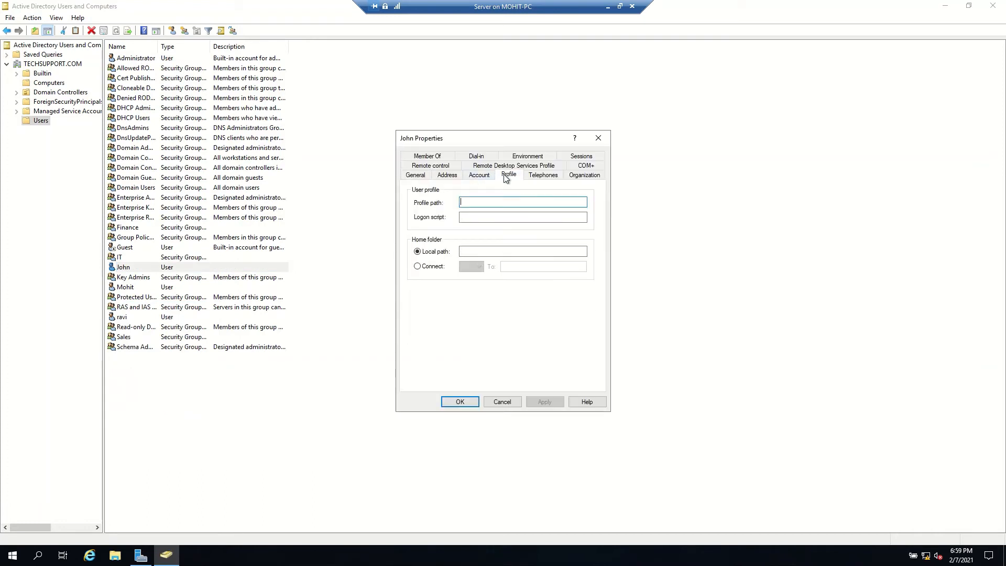
left_click(417, 266)
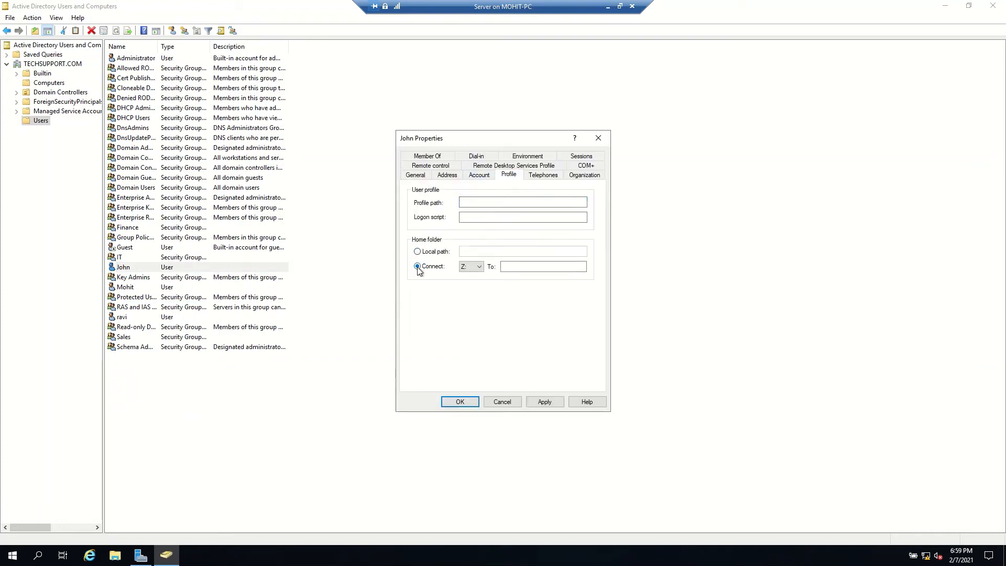
left_click(477, 269)
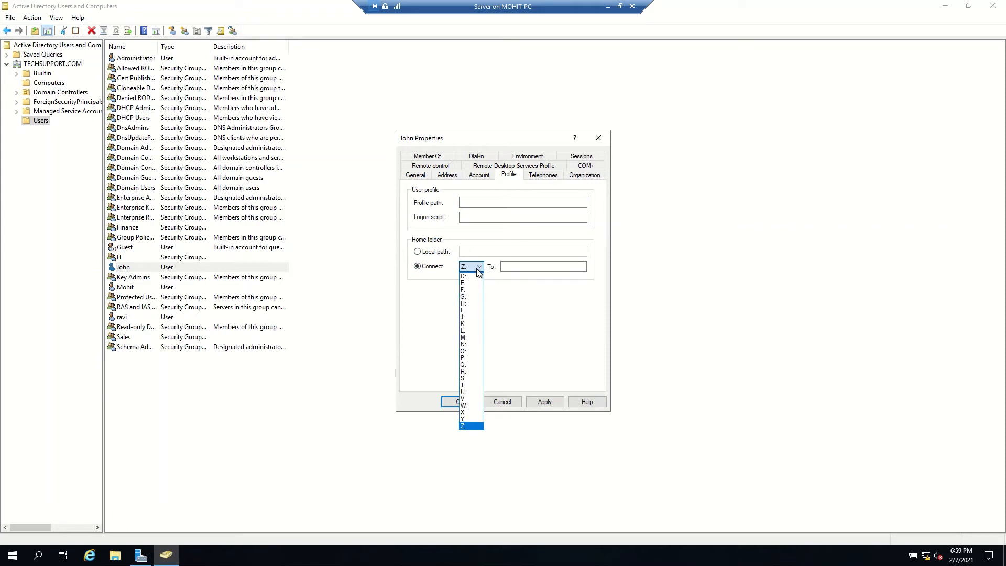
left_click(510, 268)
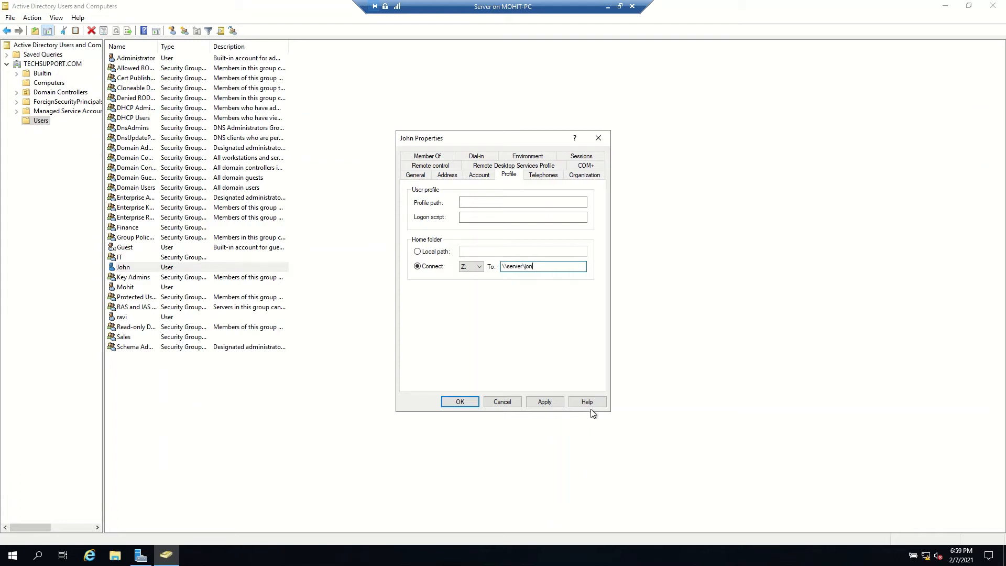
type("h")
left_click(543, 404)
left_click(581, 344)
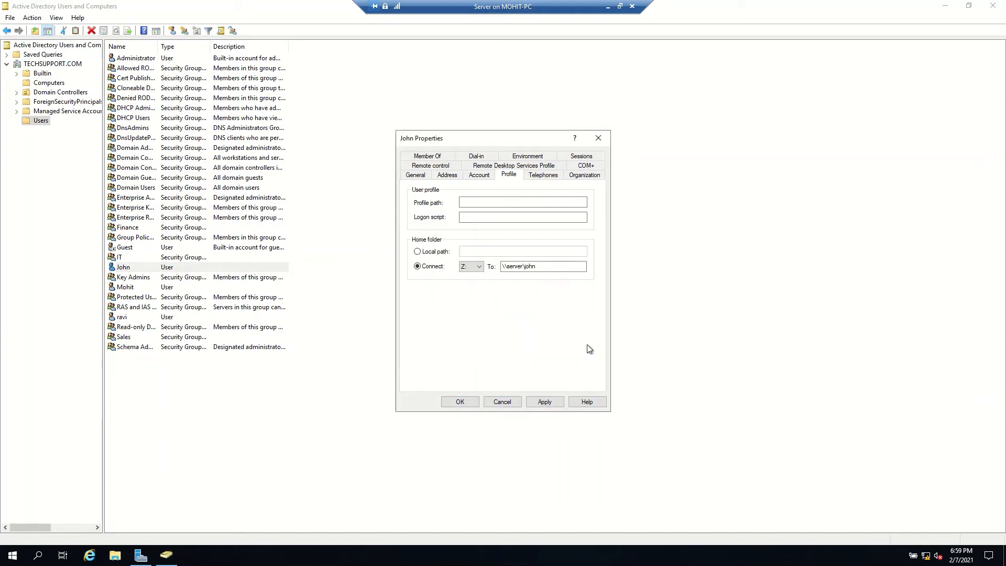
left_click(460, 402)
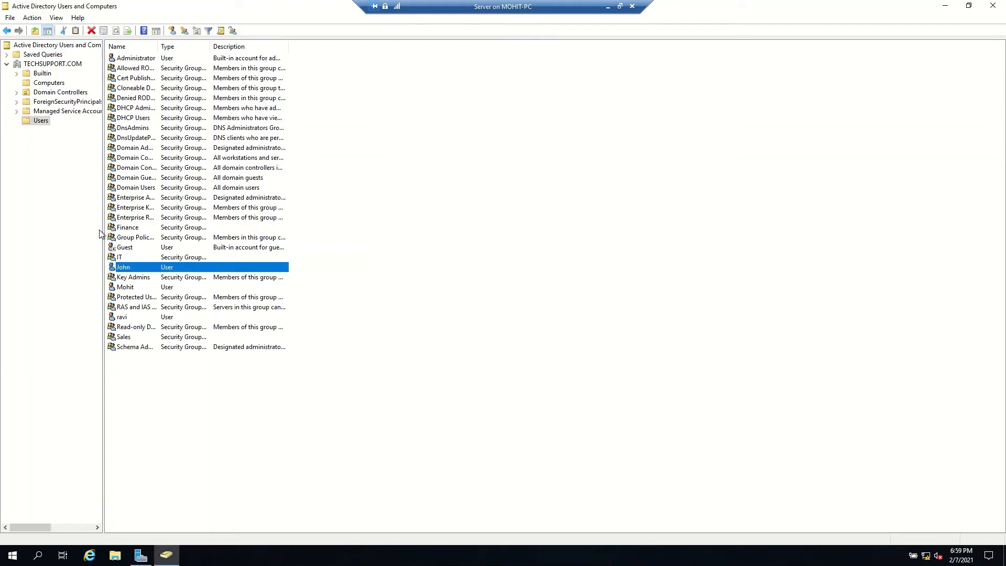
- Set the third user's home folder to connect drive Y: to that user's share on \\server, and accept the properties
left_click(129, 289)
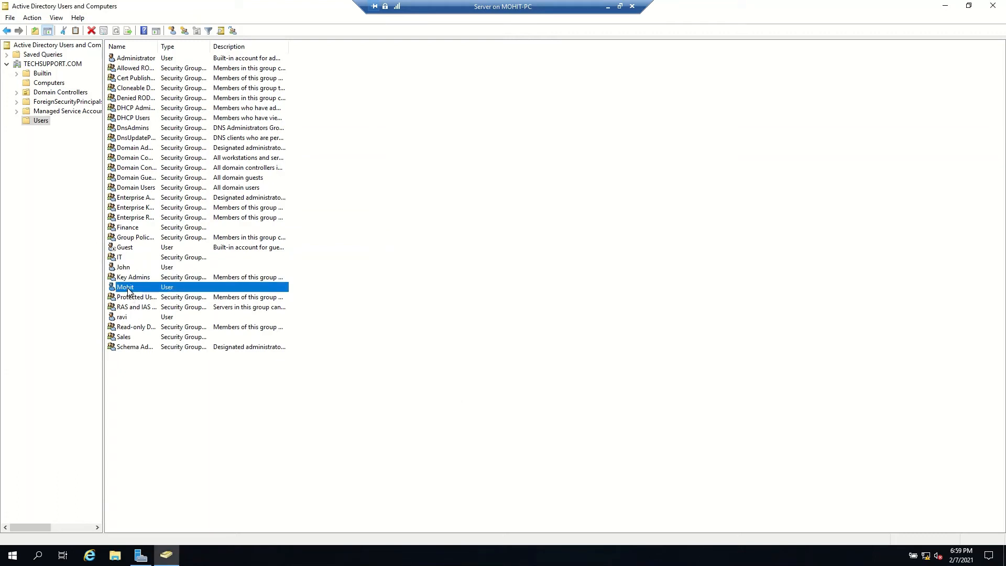
right_click(127, 288)
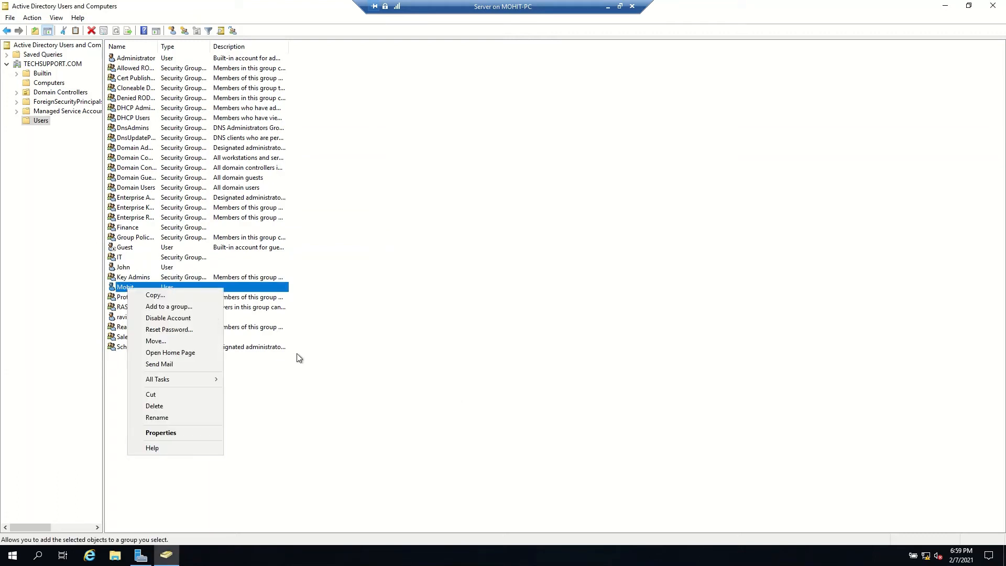
left_click(177, 433)
left_click(507, 176)
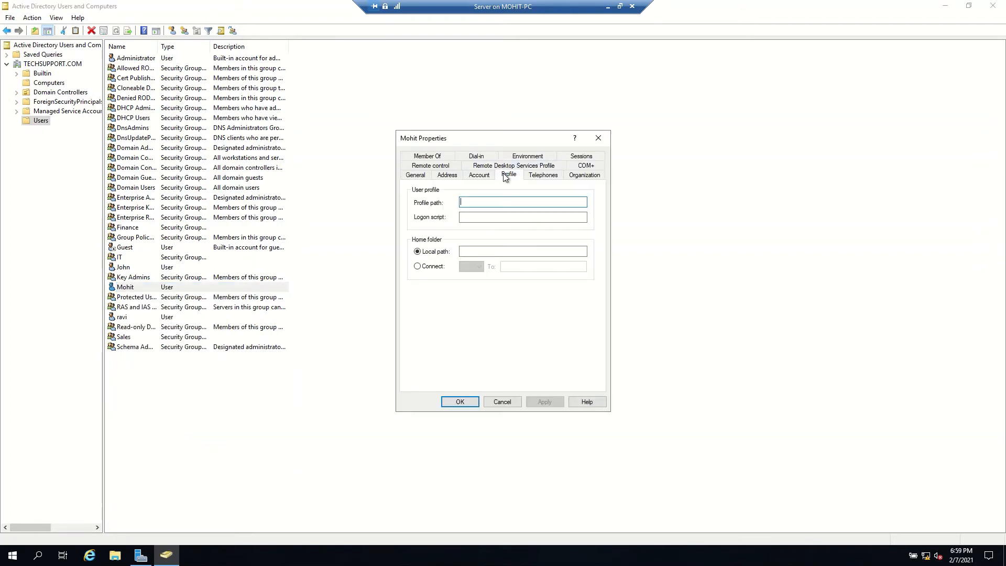
left_click(438, 267)
left_click(471, 267)
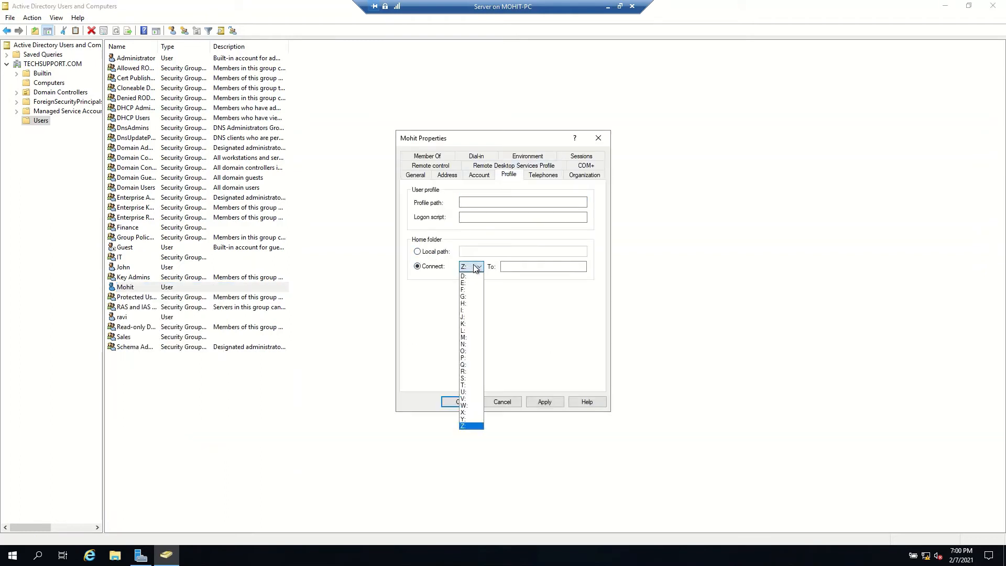
left_click(466, 419)
left_click(551, 266)
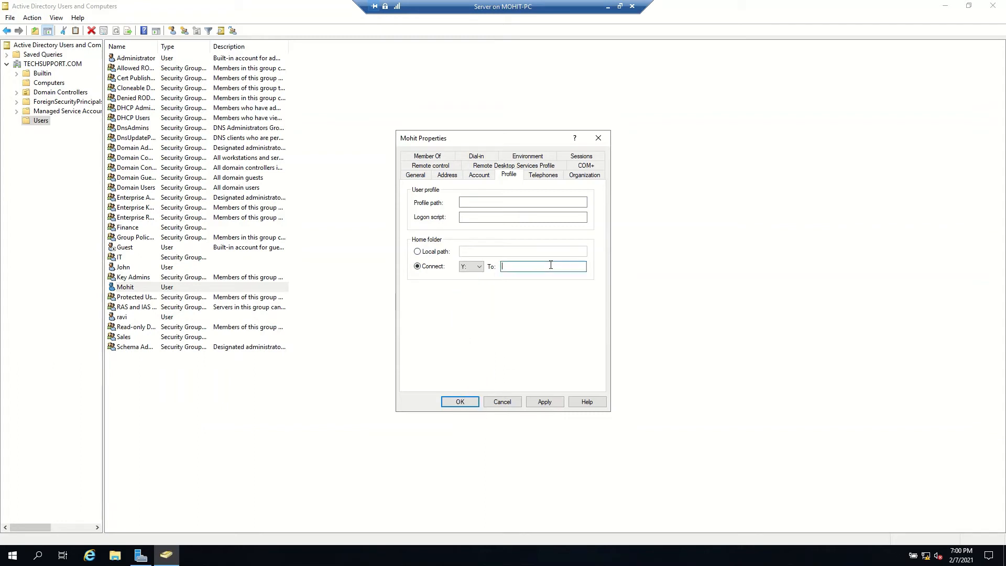
type("\\server\\mohit")
left_click(544, 401)
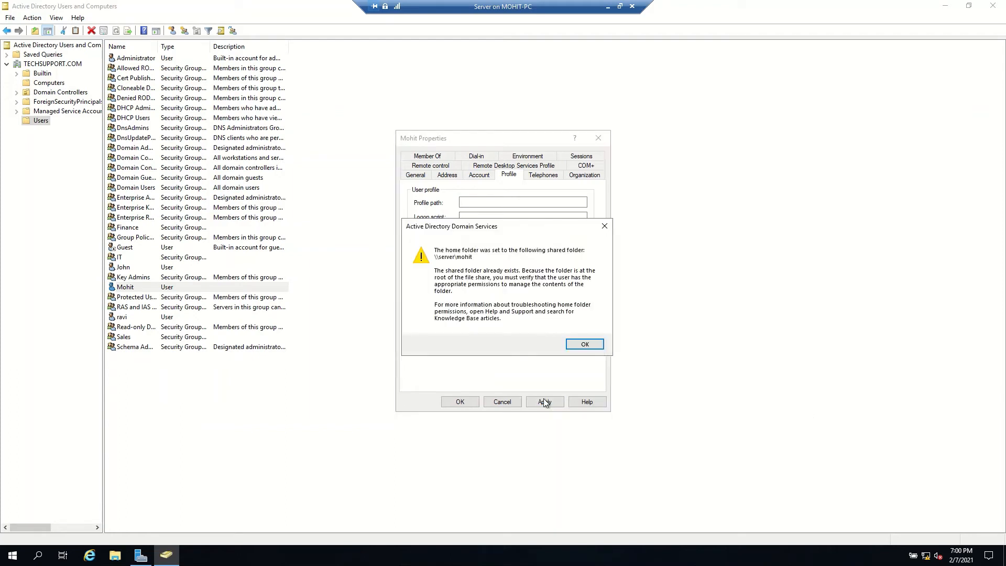
left_click(569, 346)
left_click(456, 401)
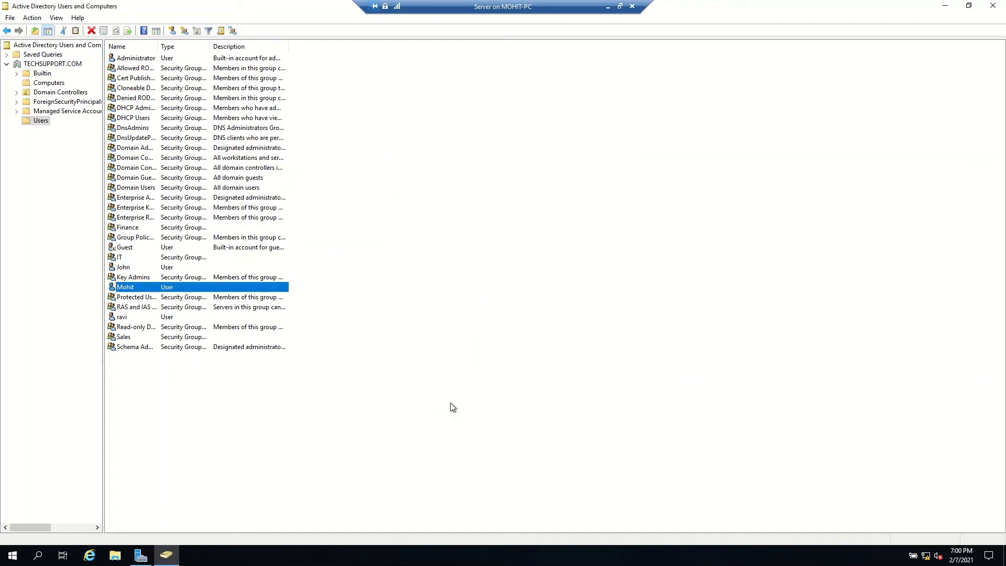
- Set the second user's home folder to connect drive Z: to that user's share on \\server, and accept the properties
left_click(124, 319)
right_click(123, 319)
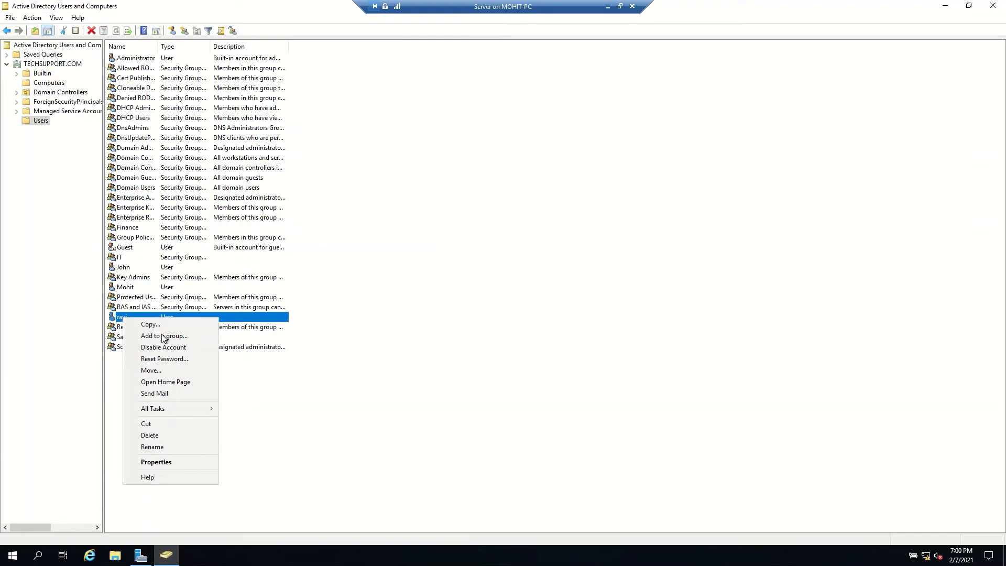
left_click(159, 463)
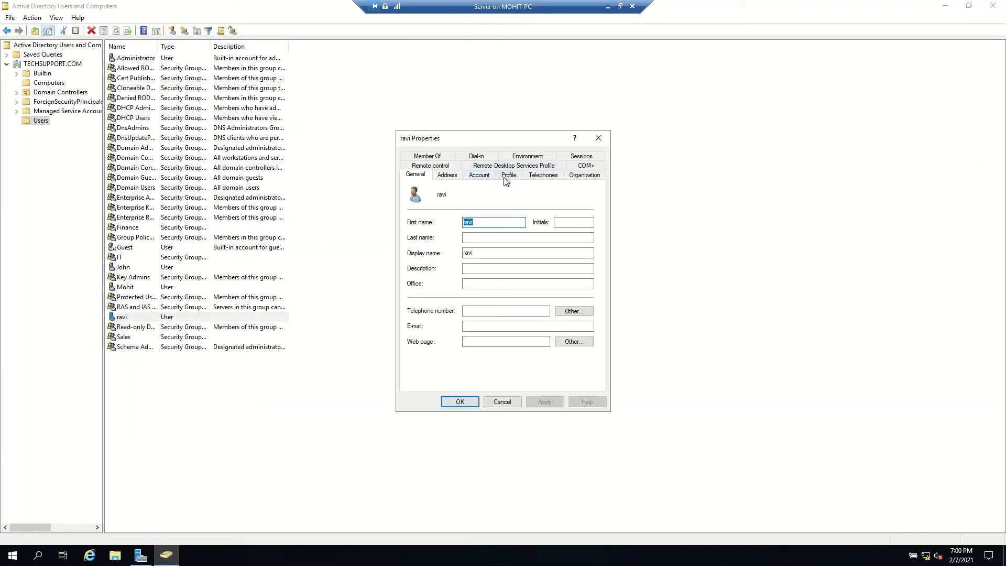
left_click(507, 178)
left_click(435, 268)
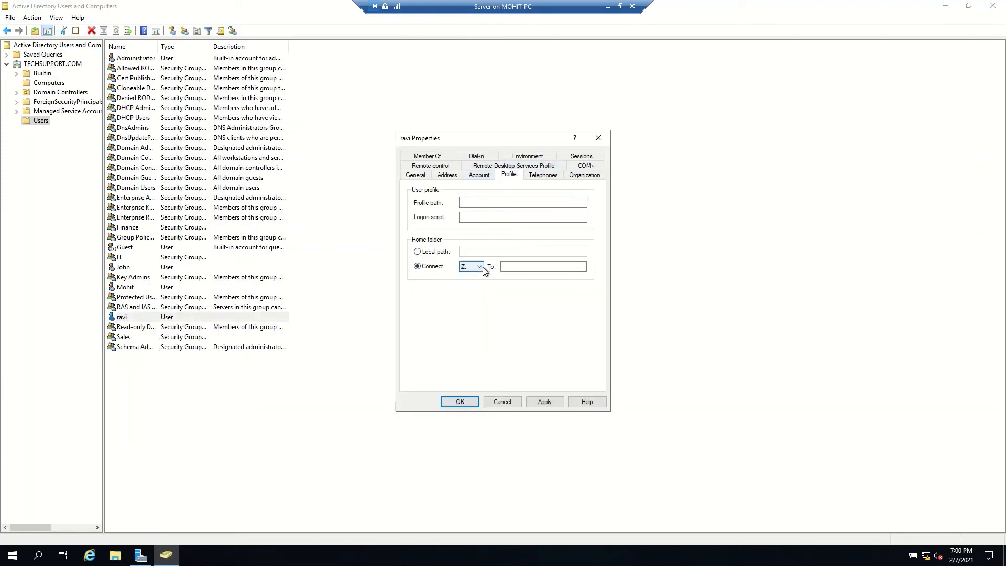
left_click(481, 267)
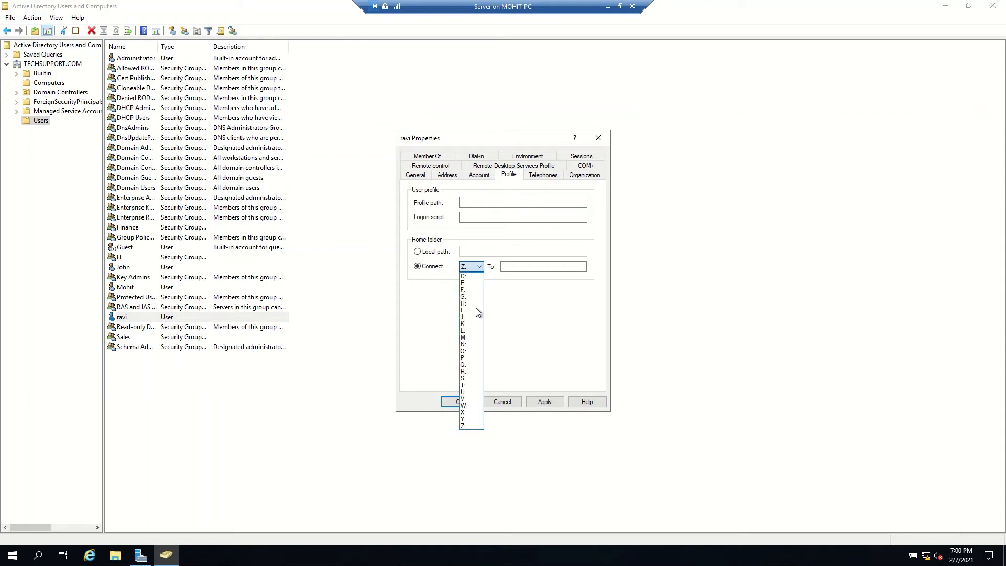
left_click(465, 427)
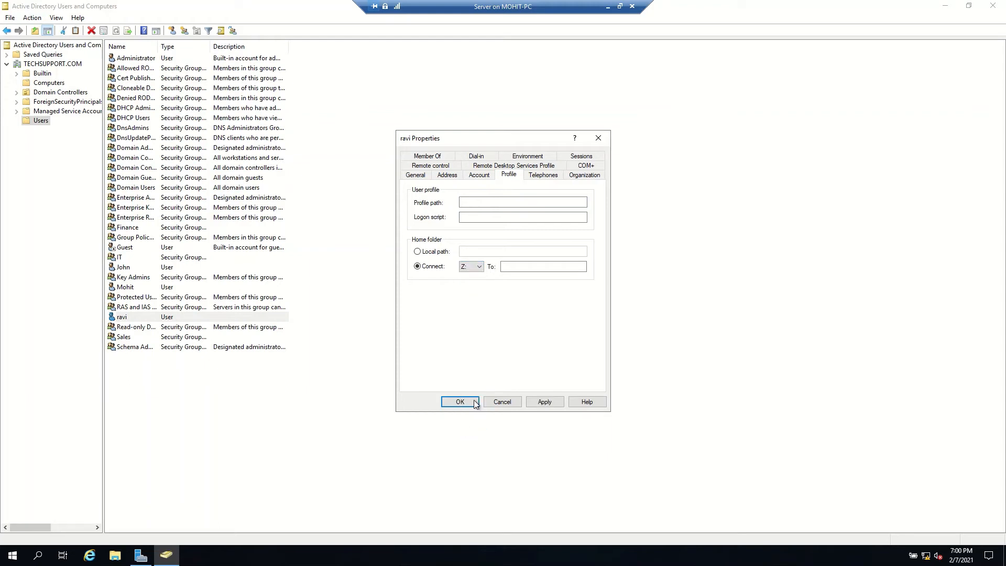
left_click(536, 265)
type("\\\\server\\ravi")
left_click(544, 402)
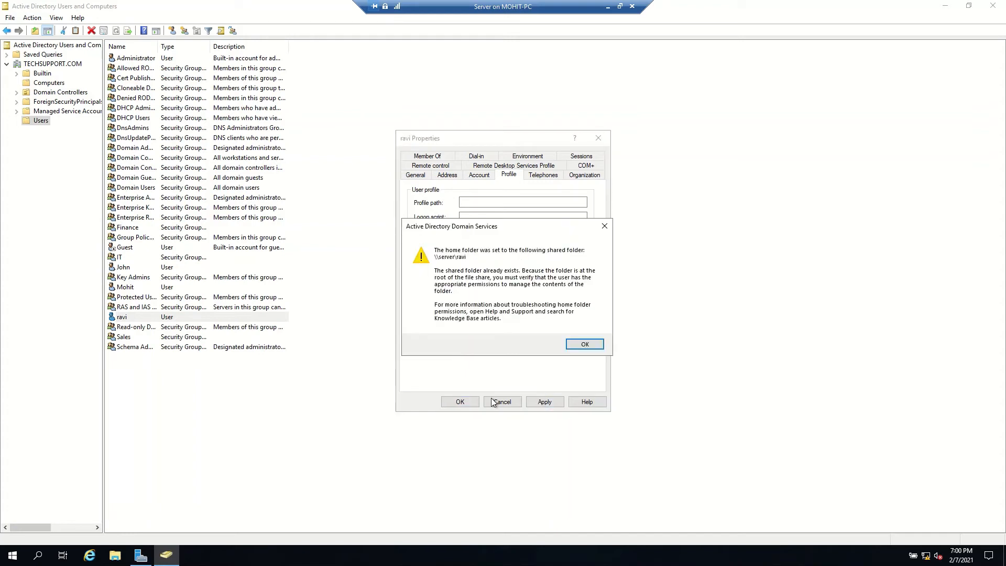
left_click(591, 344)
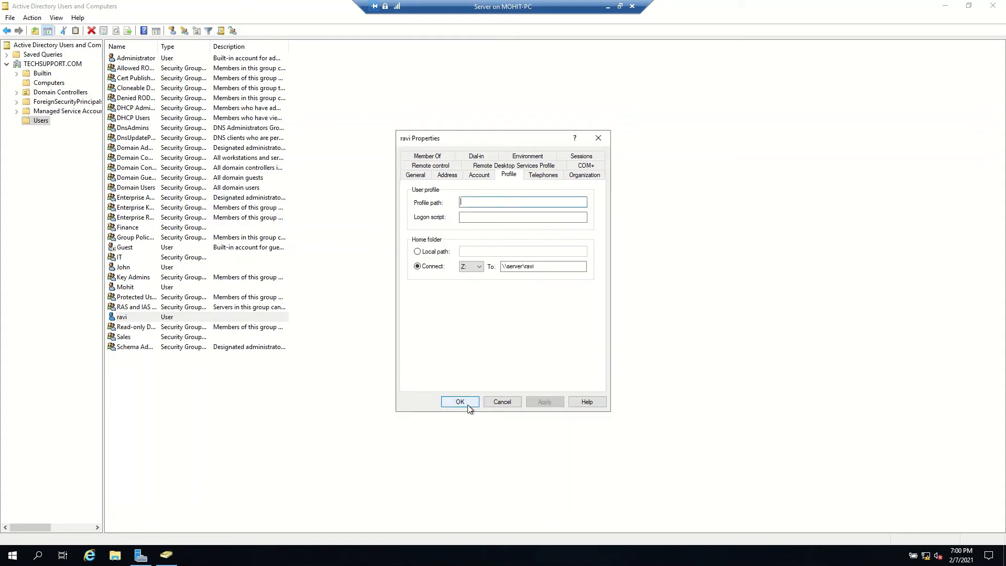
left_click(463, 403)
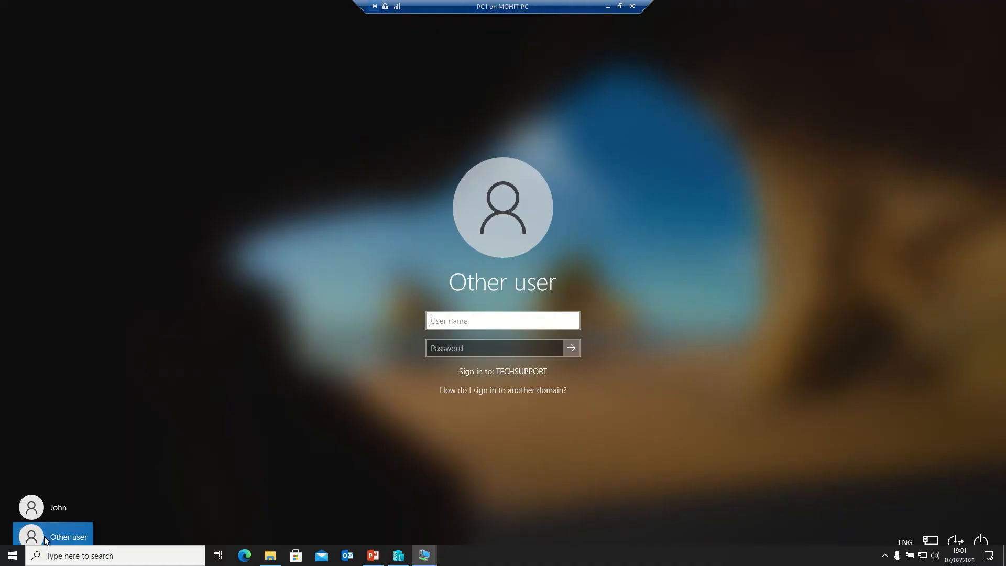
- Sign in to PC1 on the TECHSUPPORT domain with the second user's user name and account password
type("ravi")
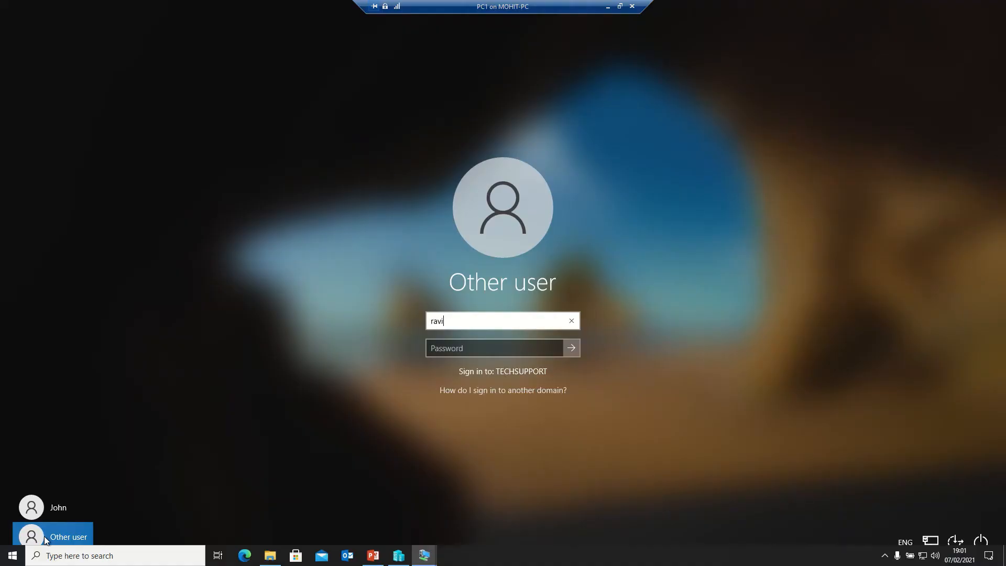
key("Tab")
type("••••••")
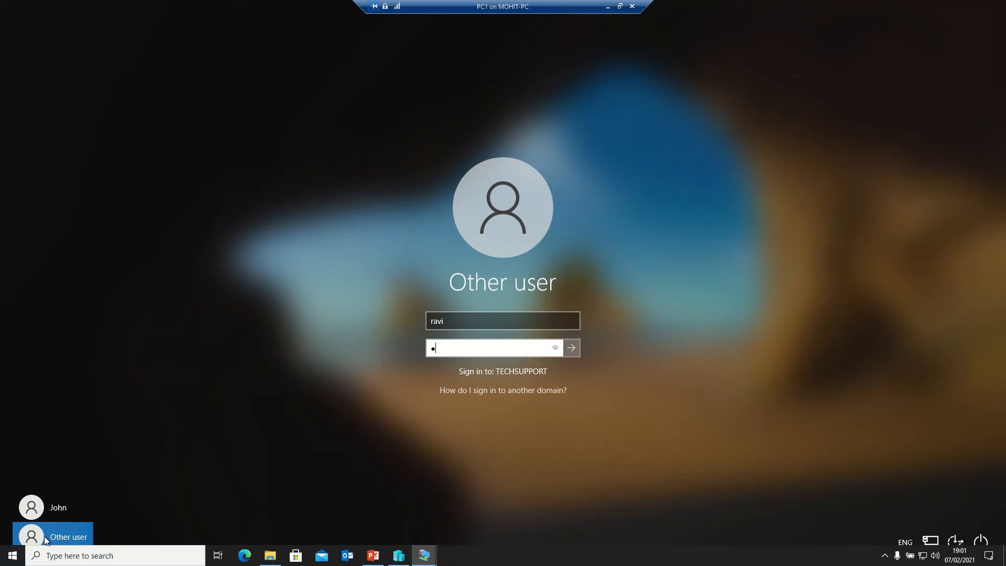
type("••••")
key("Return")
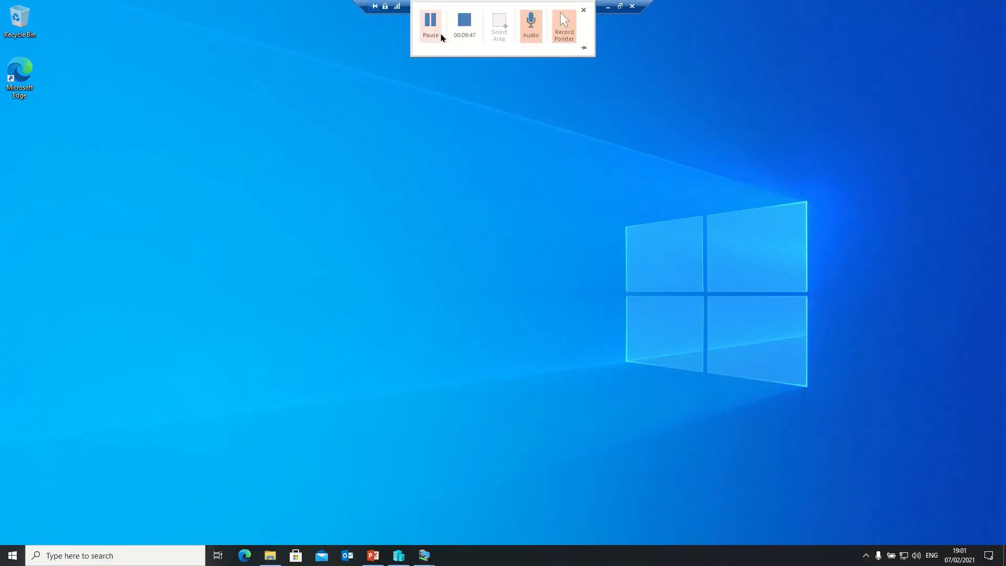
- Add the Computer, User's Files and Network icons to the PC1 desktop through the theme's desktop icon settings
right_click(325, 184)
left_click(181, 271)
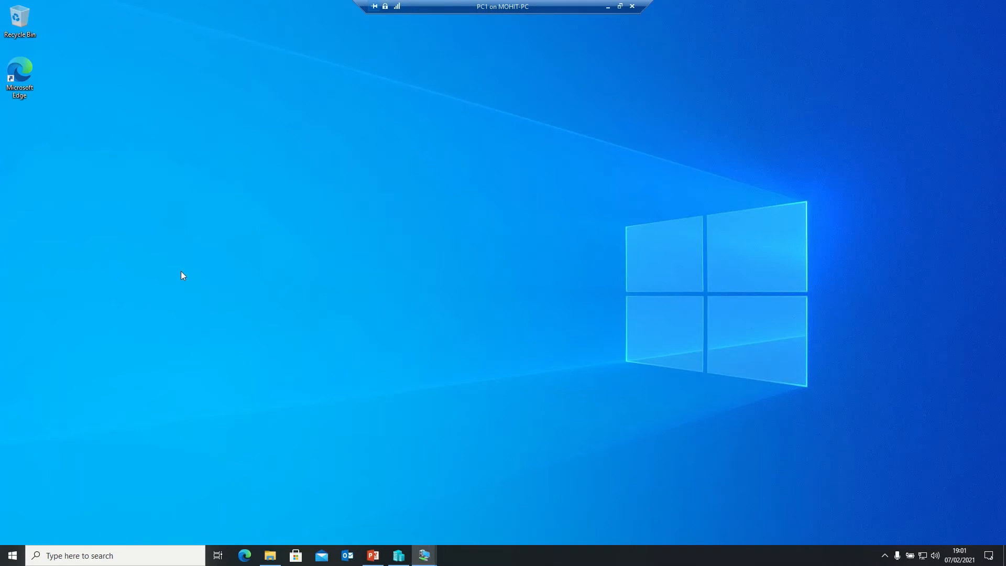
right_click(182, 275)
left_click(249, 372)
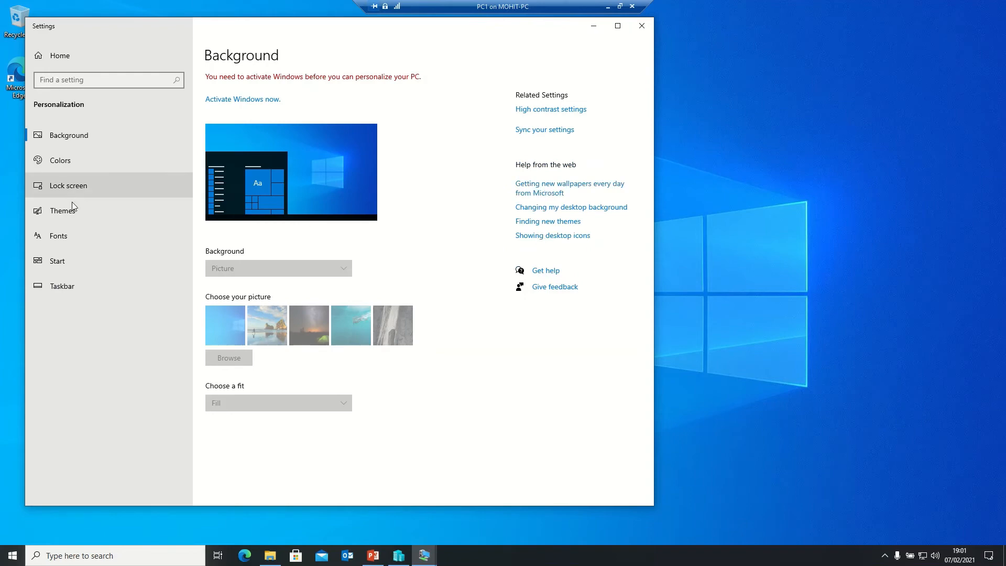
left_click(69, 215)
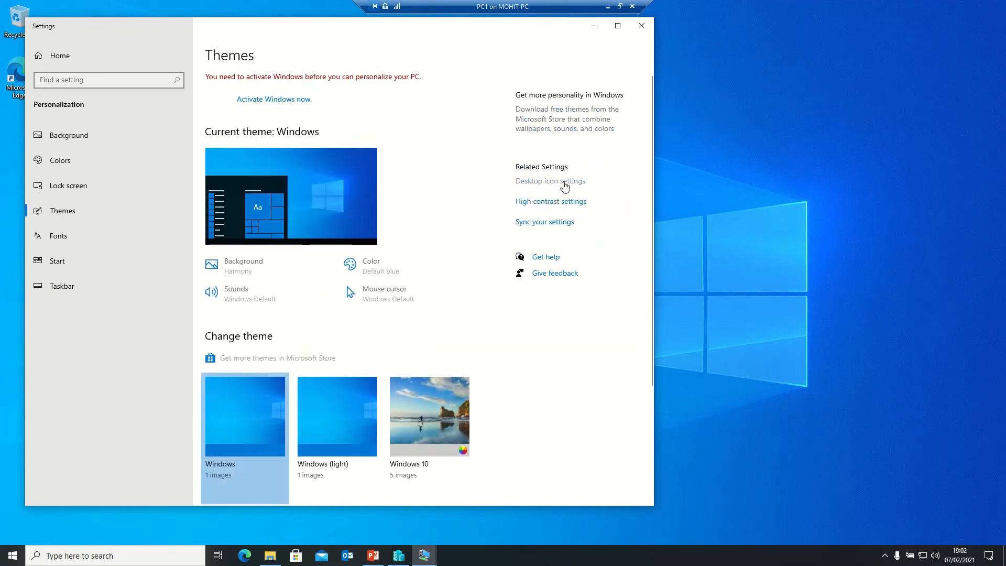
left_click(565, 183)
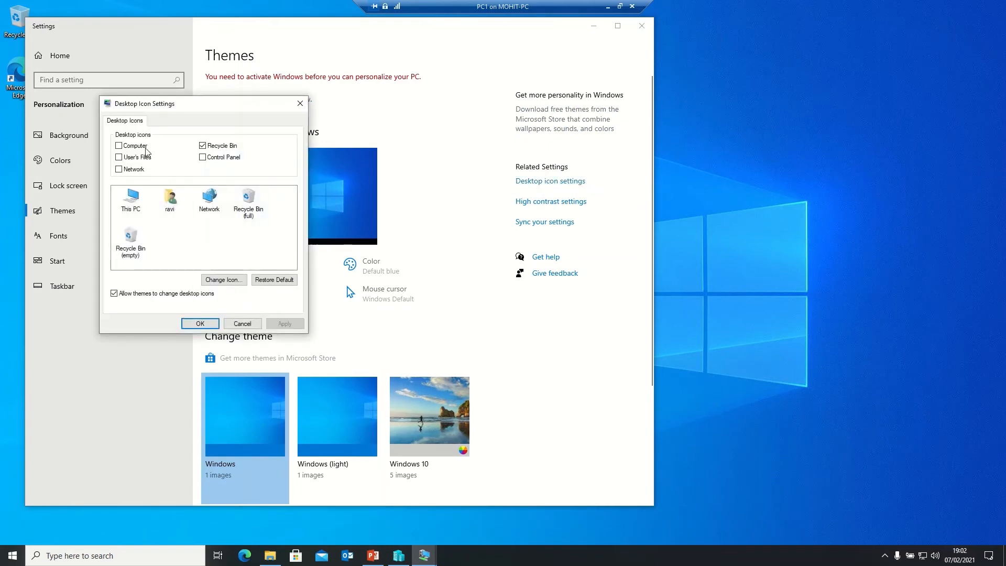
left_click(146, 149)
left_click(143, 159)
left_click(138, 172)
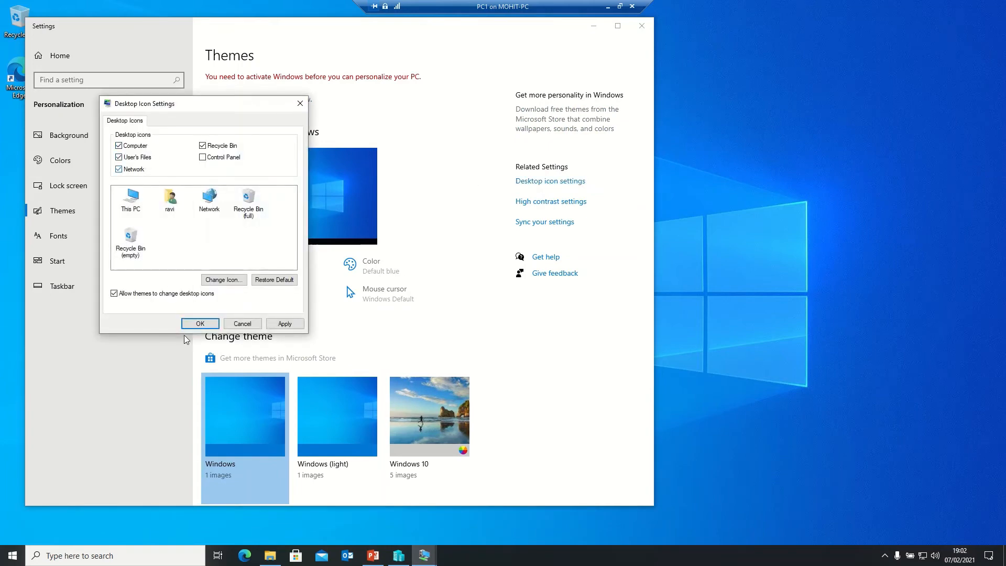
left_click(200, 324)
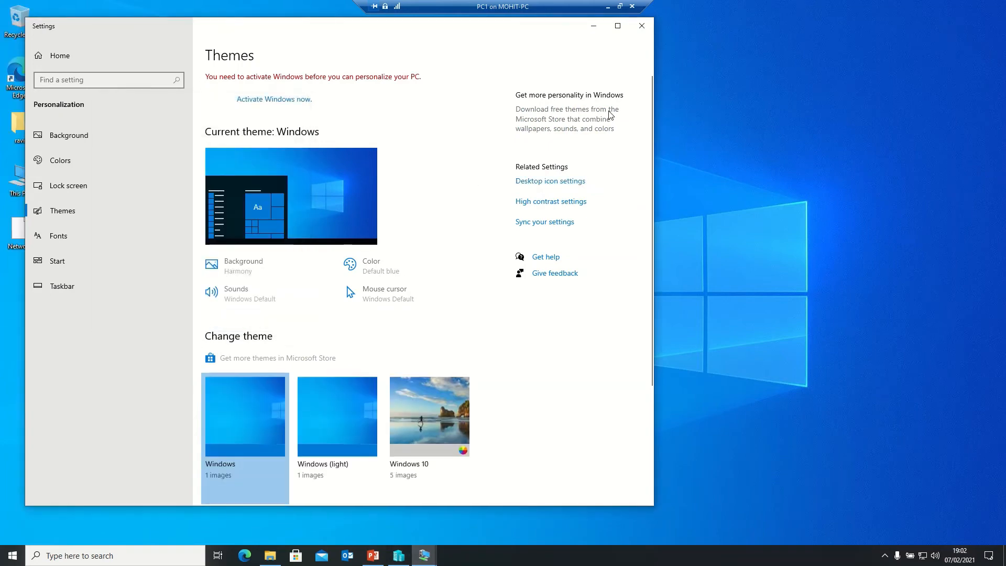
left_click(642, 26)
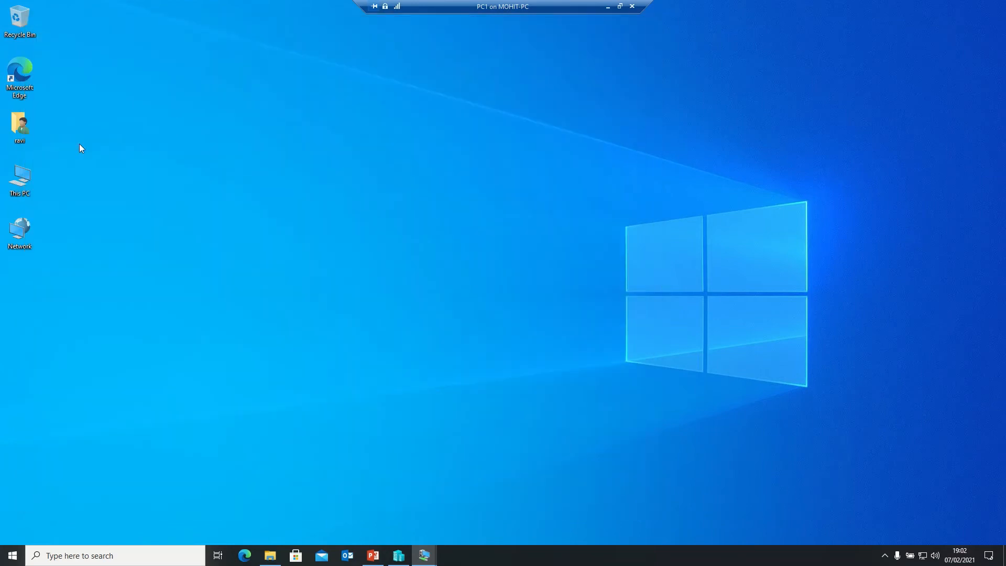
- In This PC, map network drive Y: to \\server\common, keeping reconnection at sign-in enabled
double_click(19, 183)
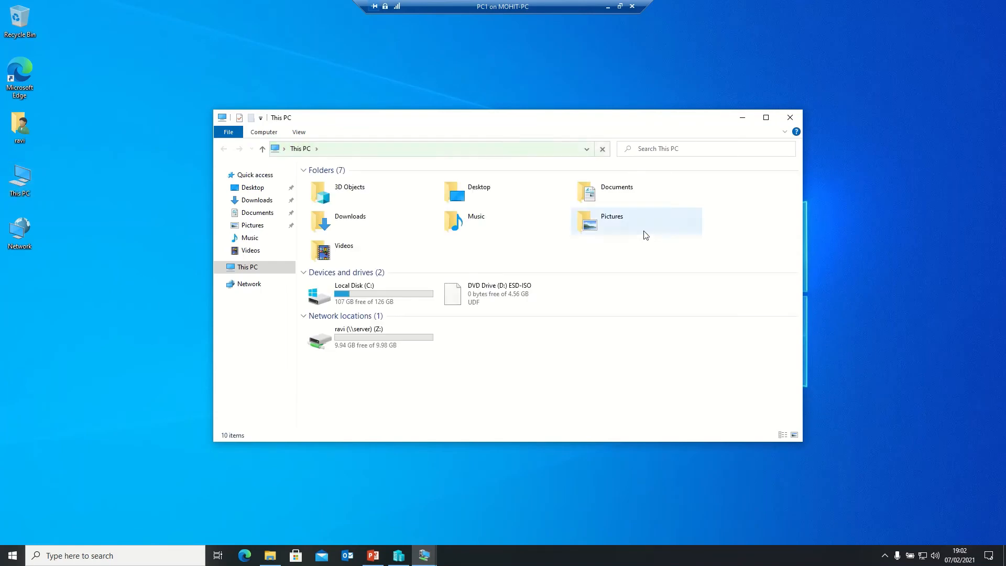
left_click(772, 122)
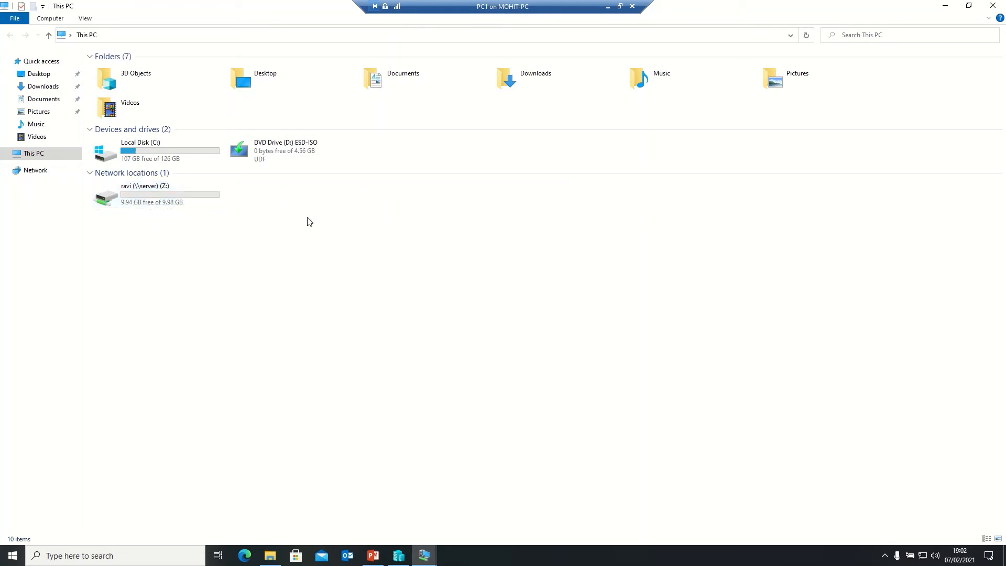
left_click(57, 20)
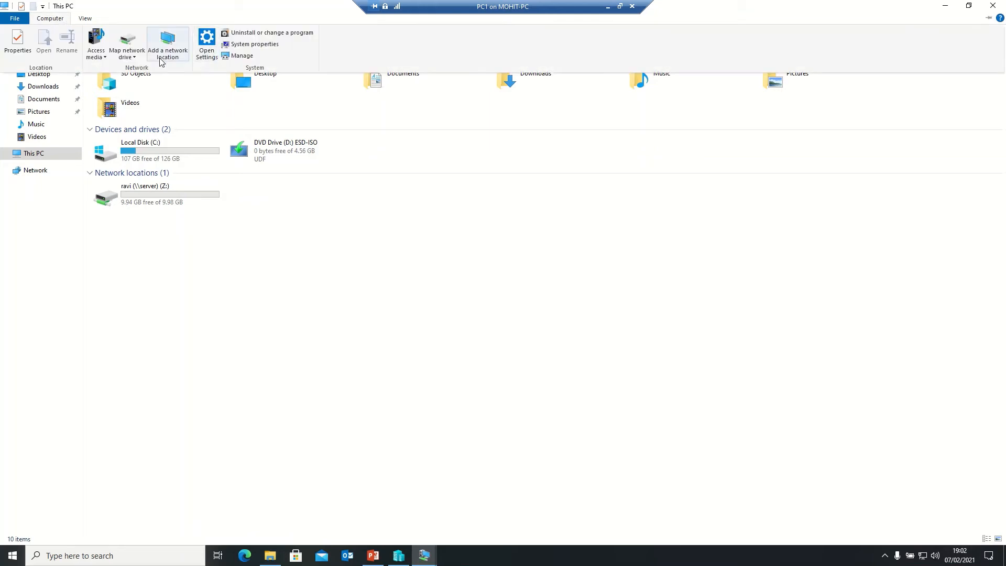
left_click(126, 59)
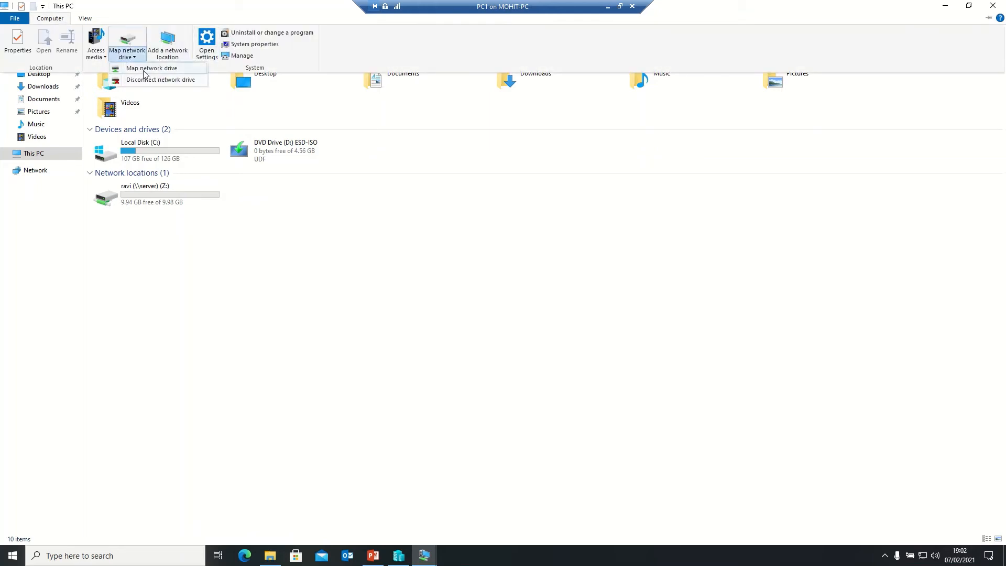
left_click(144, 71)
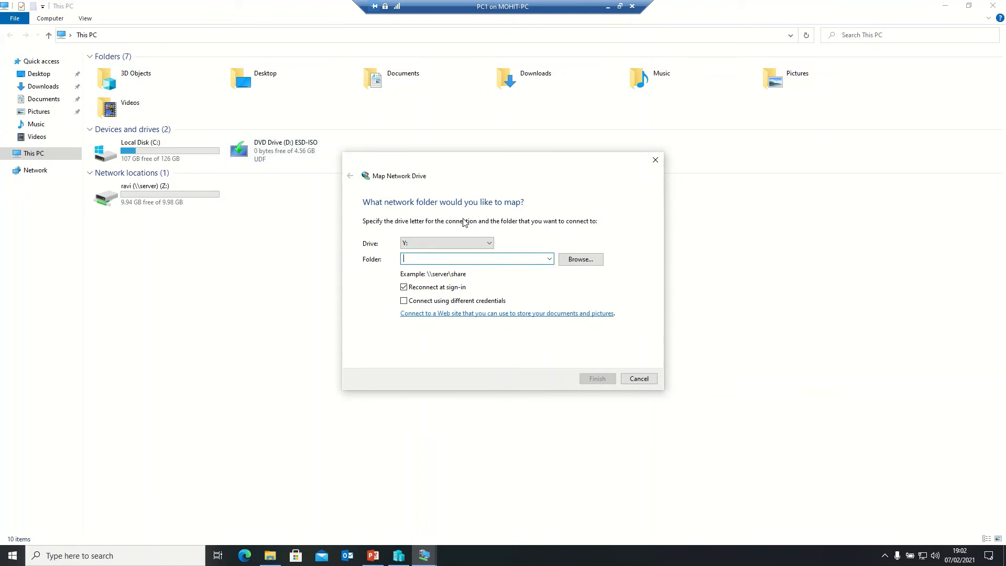
type("\\serv")
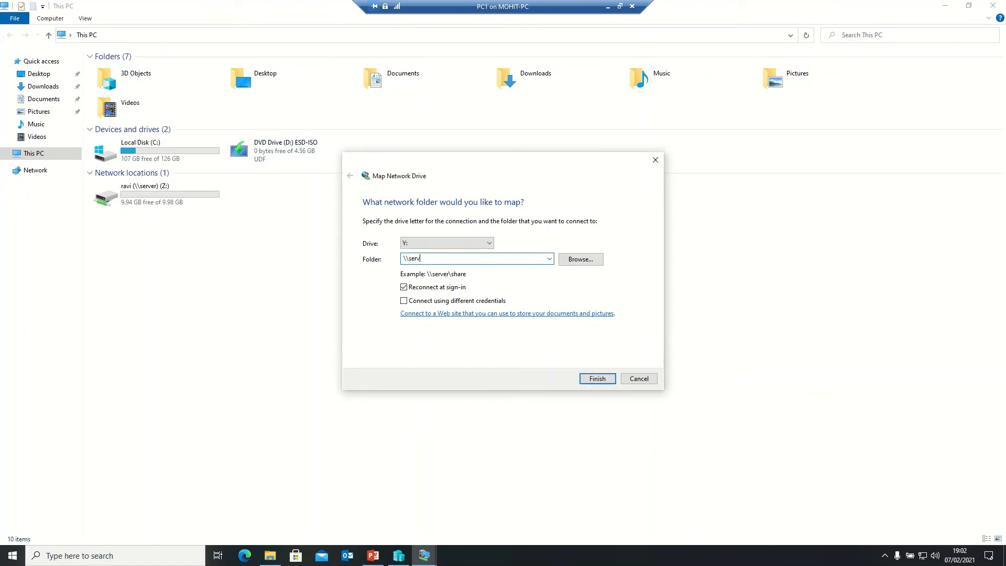
type("er\\common")
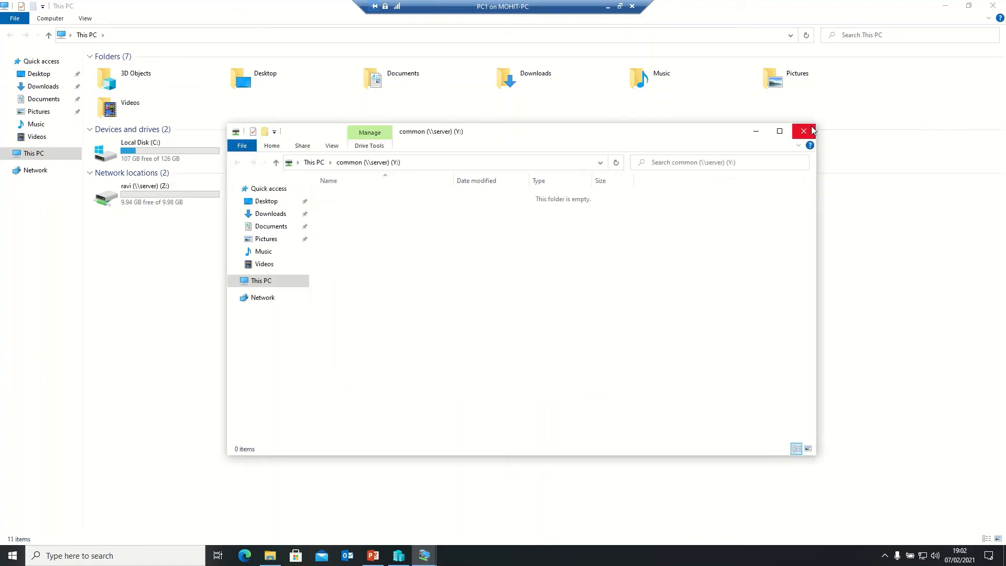
- Create a text document named with the signed-in user's first name in the common share on drive Y:
left_click_drag(461, 136, 633, 117)
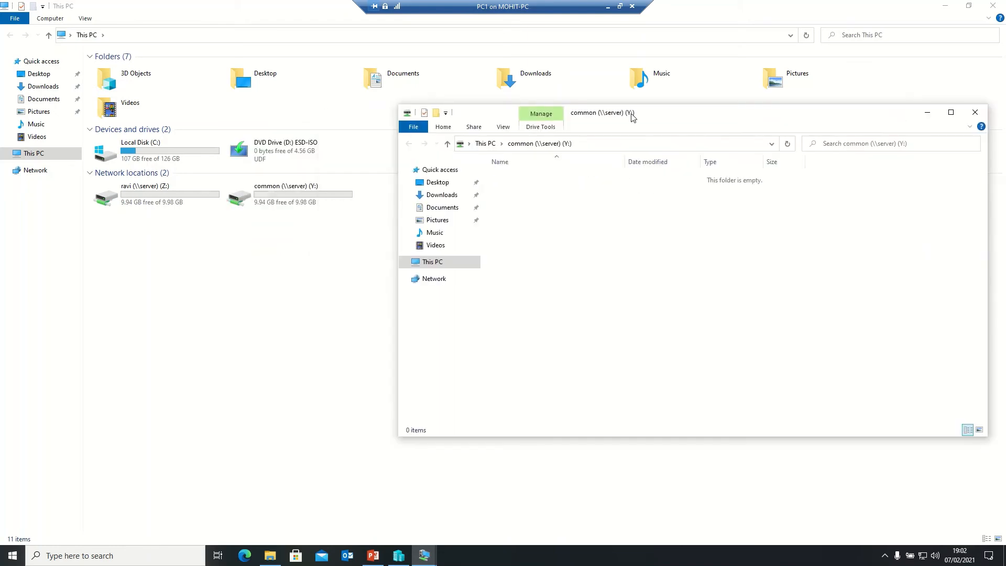
right_click(516, 211)
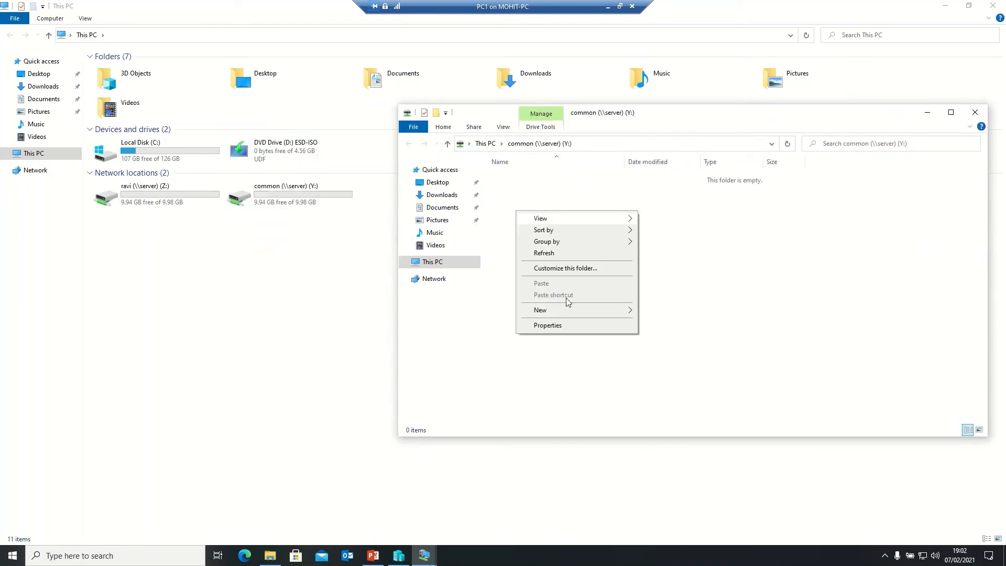
mouse_move(575, 314)
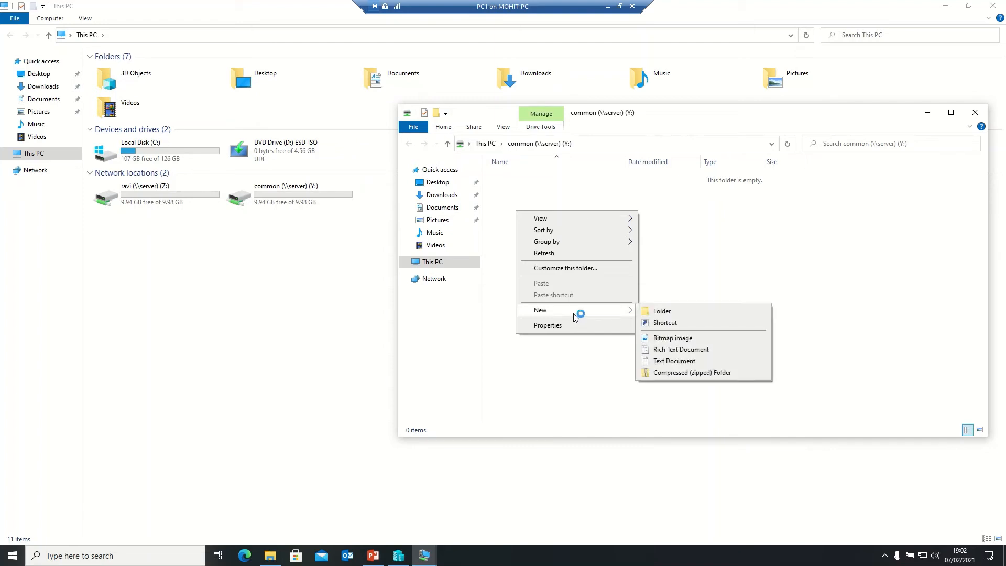
left_click(663, 362)
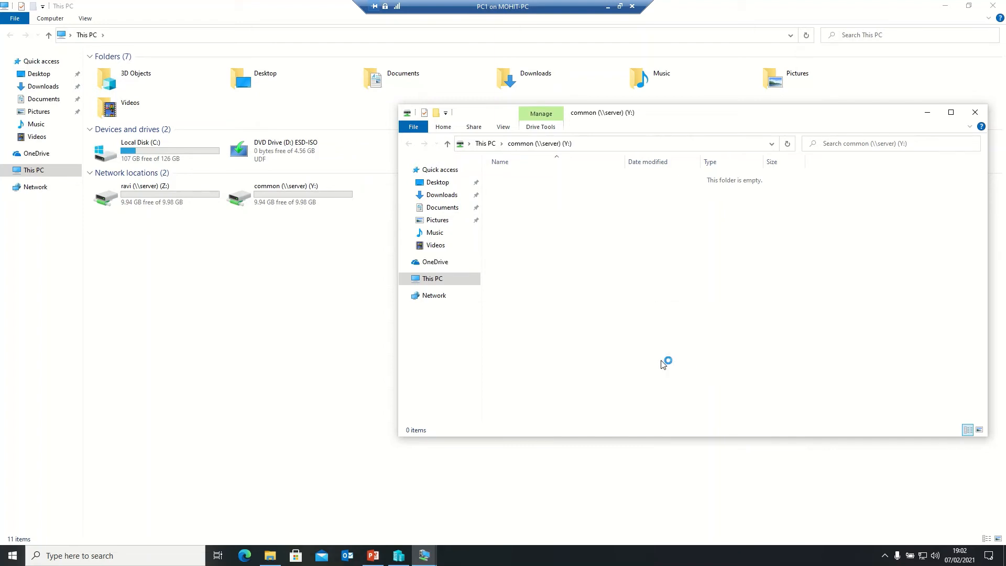
type("Ravi")
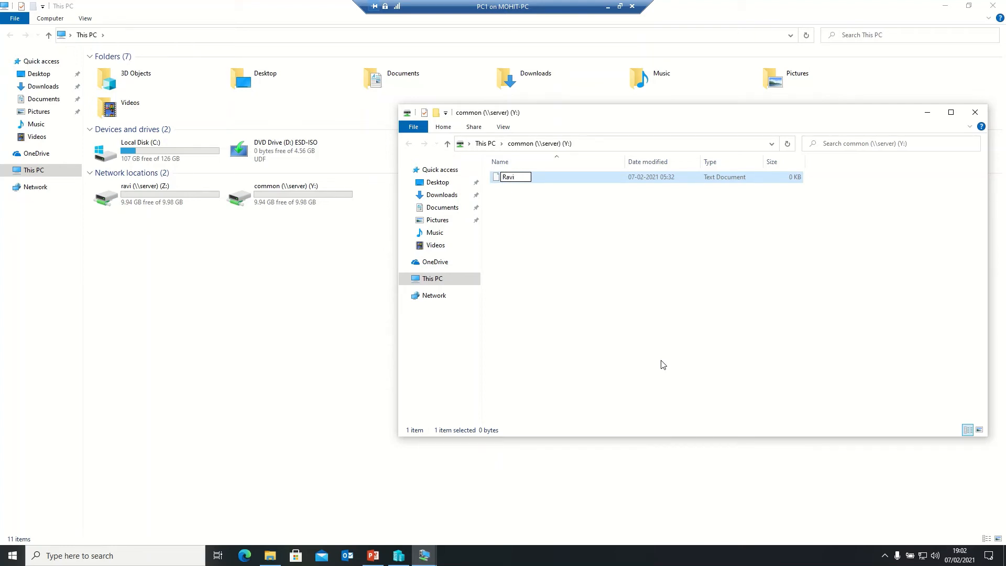
key("Return")
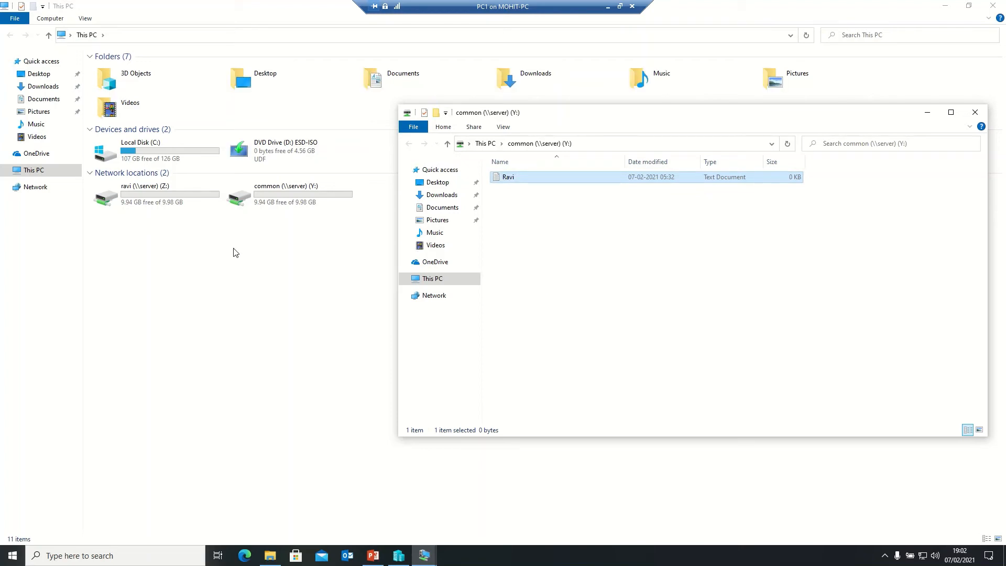
- Create a text document named khkhk in the signed-in user's home folder on drive Z:
double_click(181, 207)
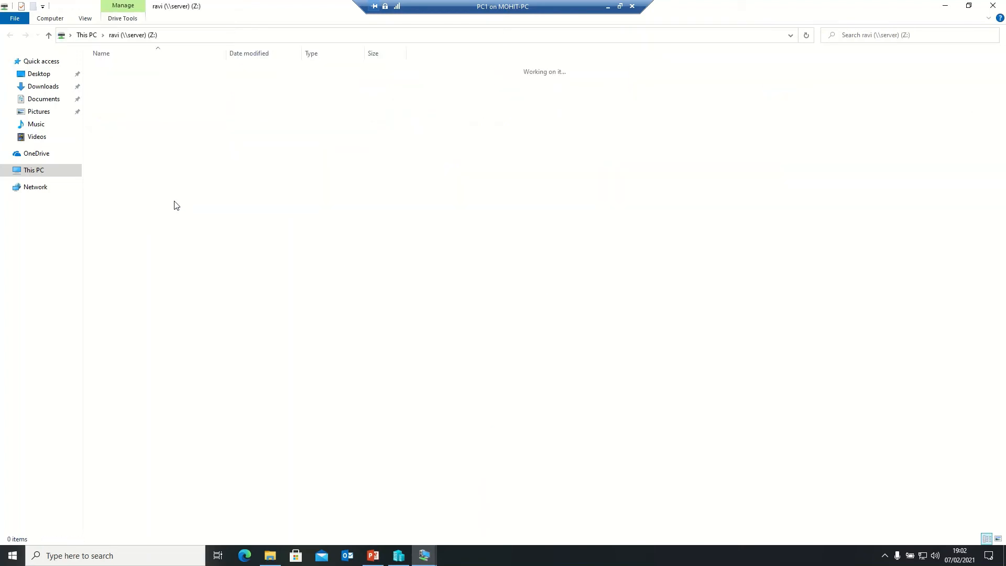
right_click(387, 216)
mouse_move(484, 328)
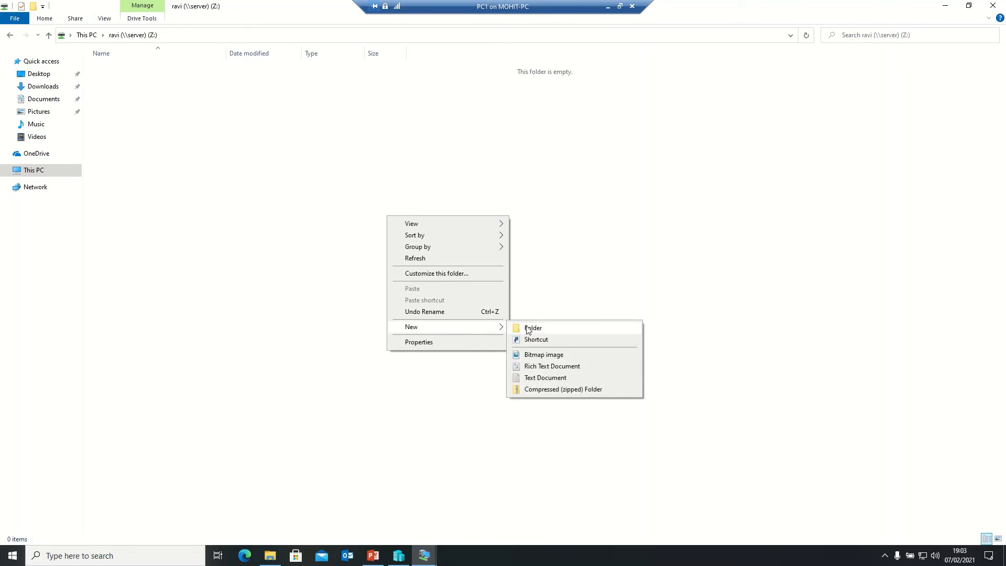
left_click(536, 378)
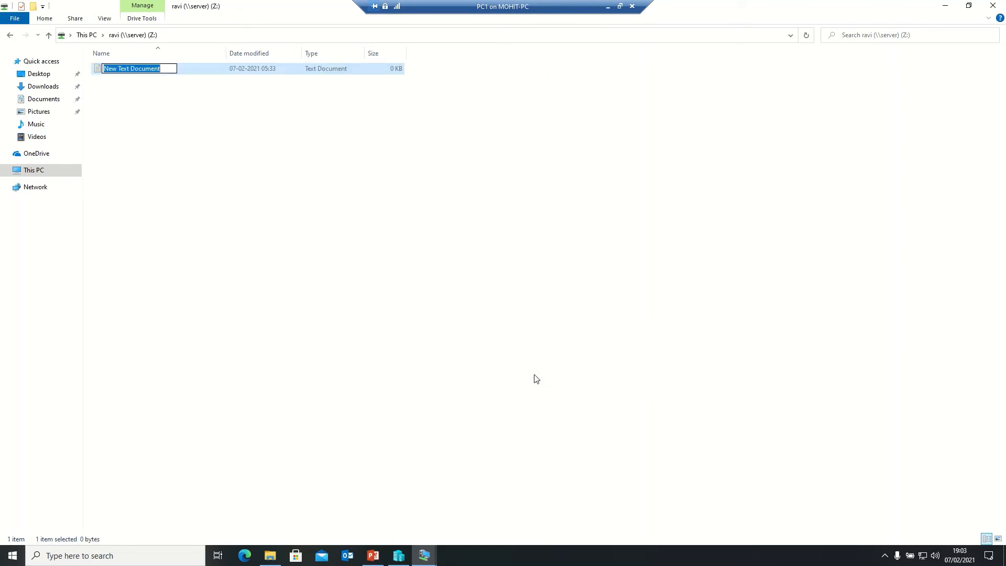
type("khkhk")
key("Return")
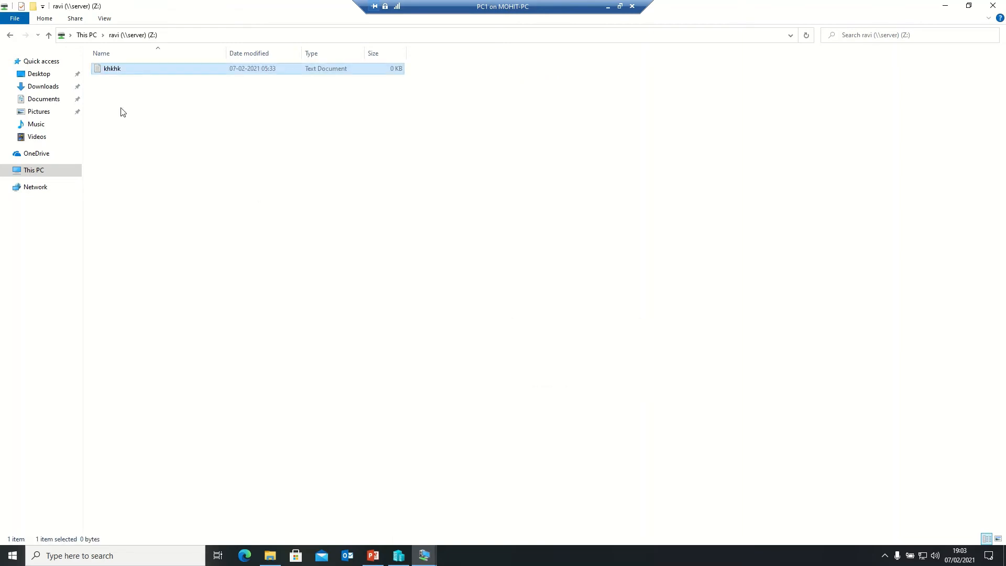
- Close both File Explorer windows and sign the current user out of PC1
left_click(84, 35)
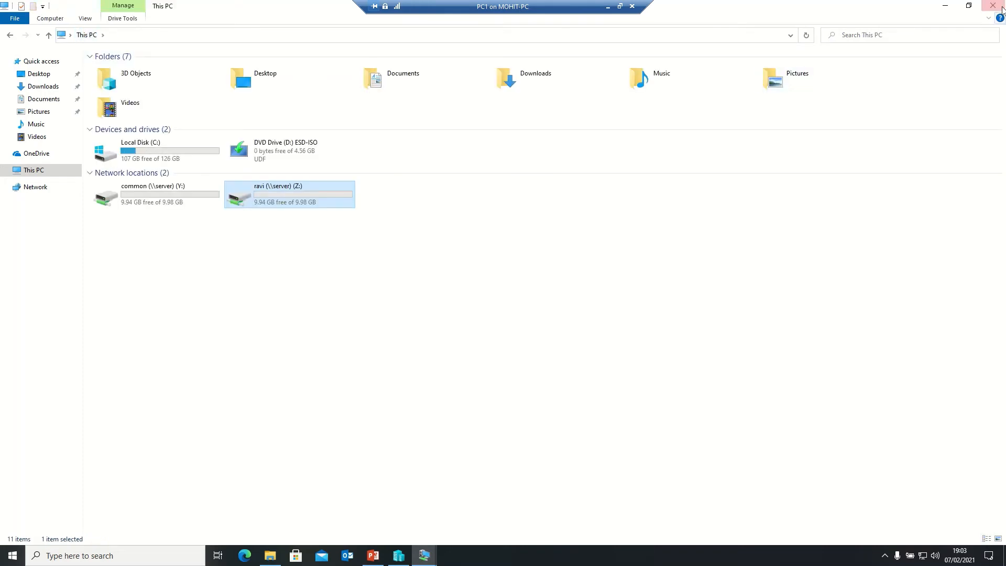
left_click(996, 7)
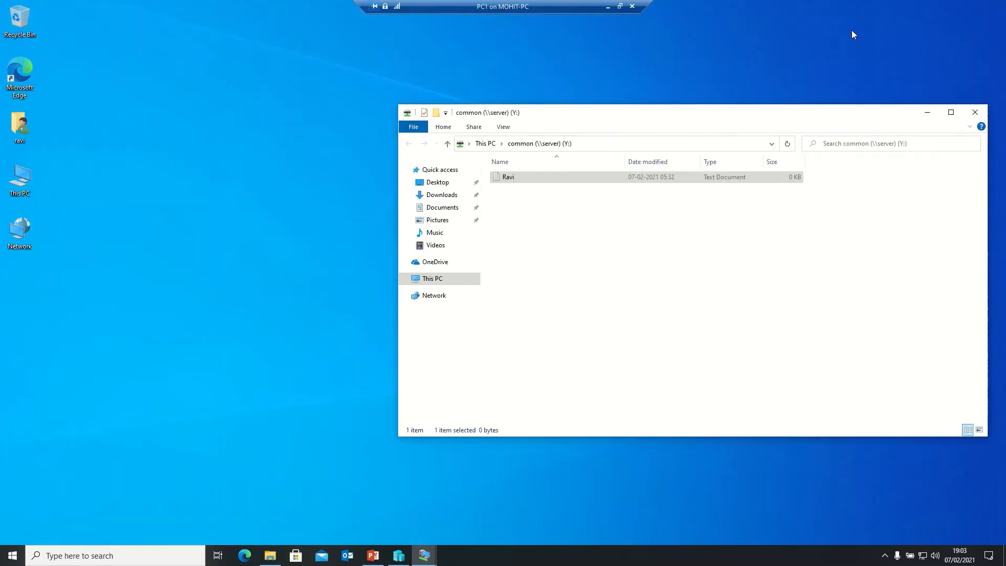
left_click(976, 114)
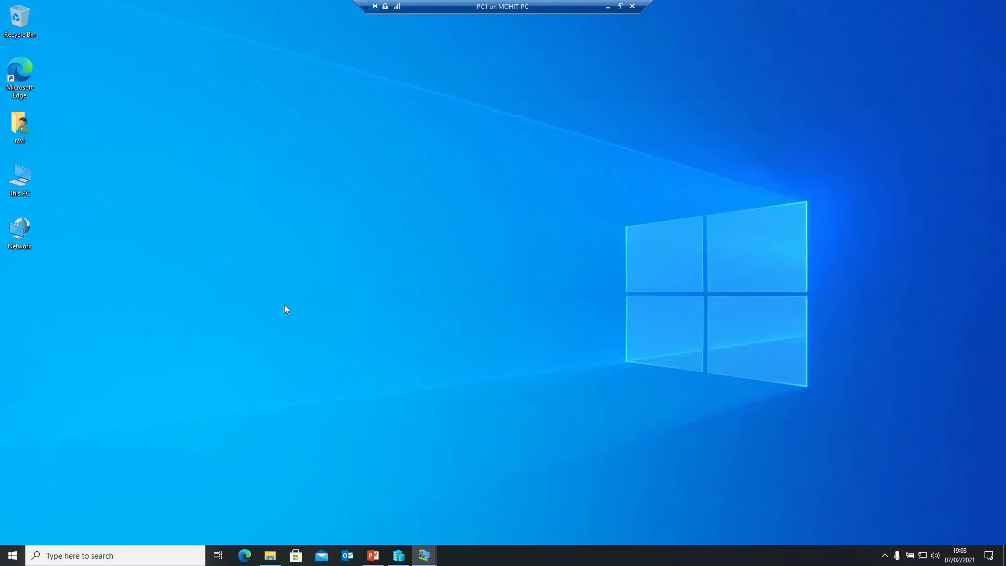
key("super")
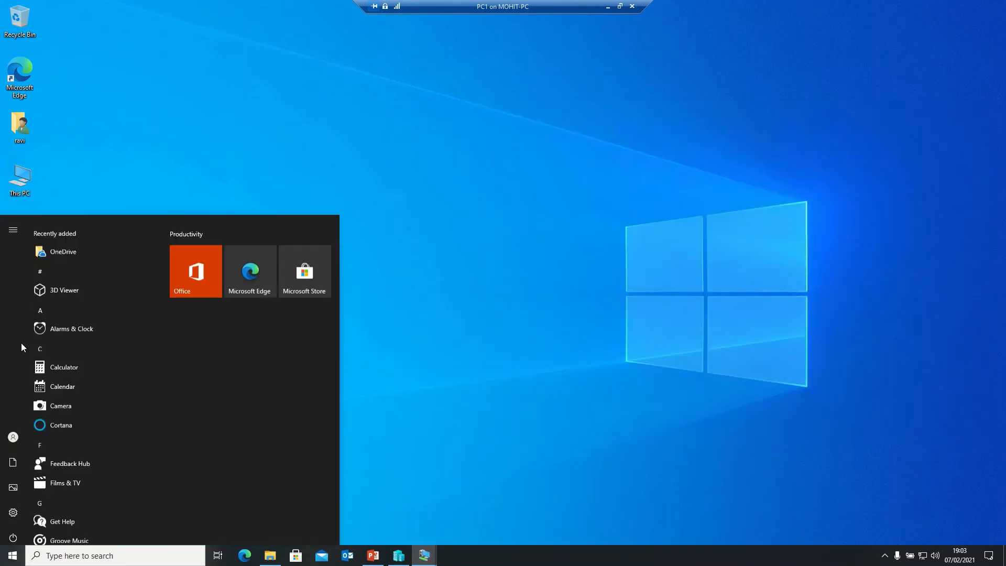
mouse_move(14, 432)
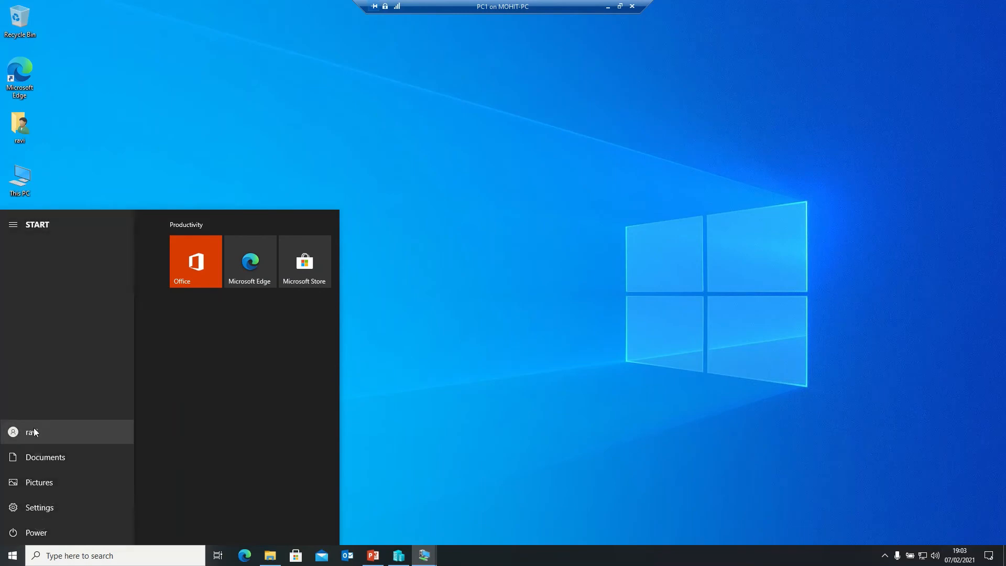
left_click(34, 432)
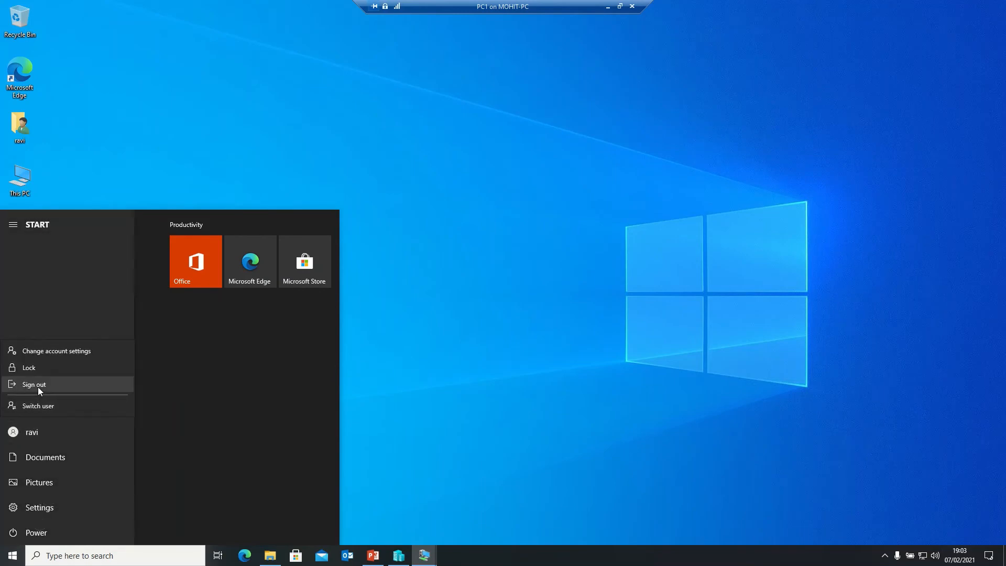
left_click(38, 387)
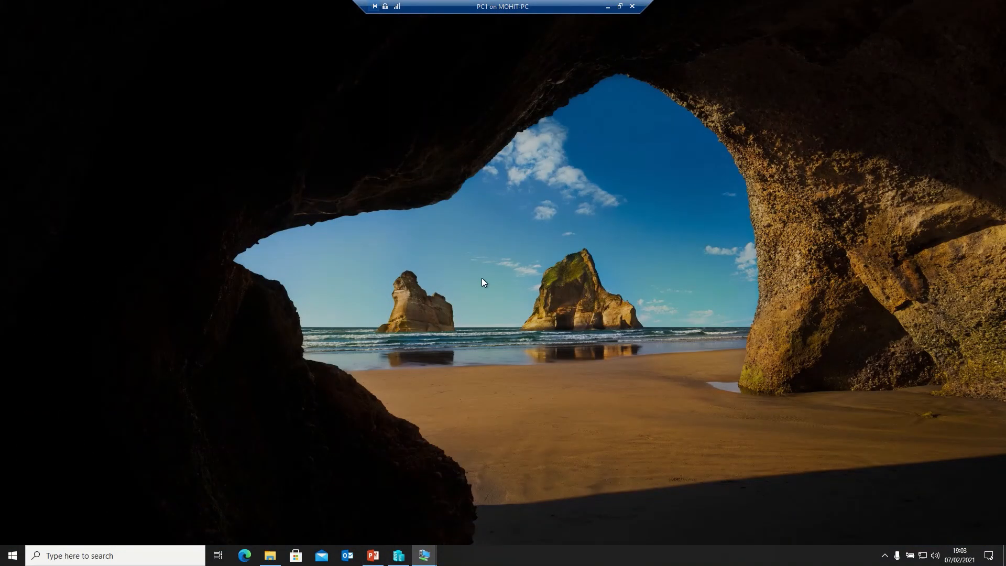
- Sign in to PC1 as the other domain user, entering that account's user name and password for the TECHSUPPORT domain
left_click(481, 279)
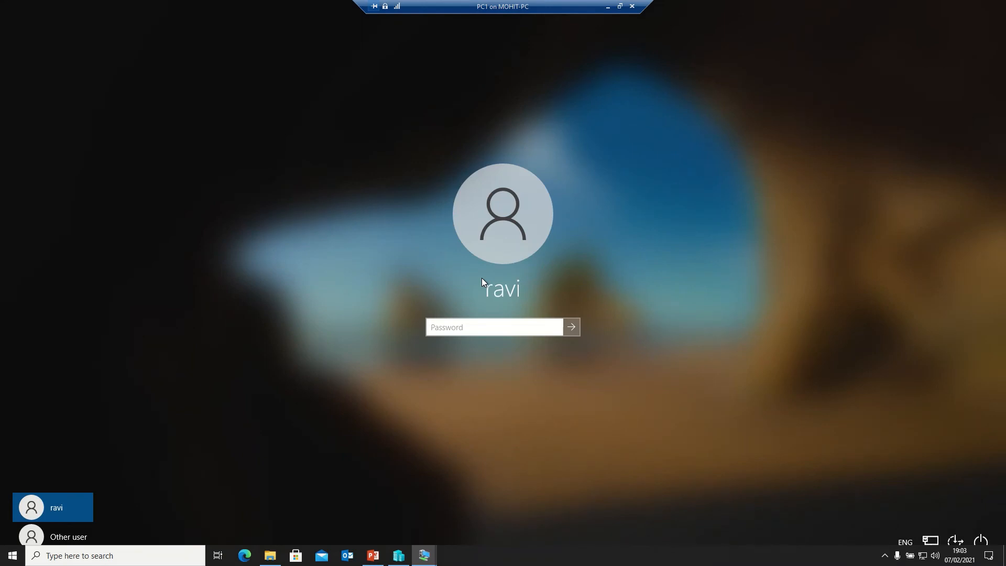
left_click(71, 537)
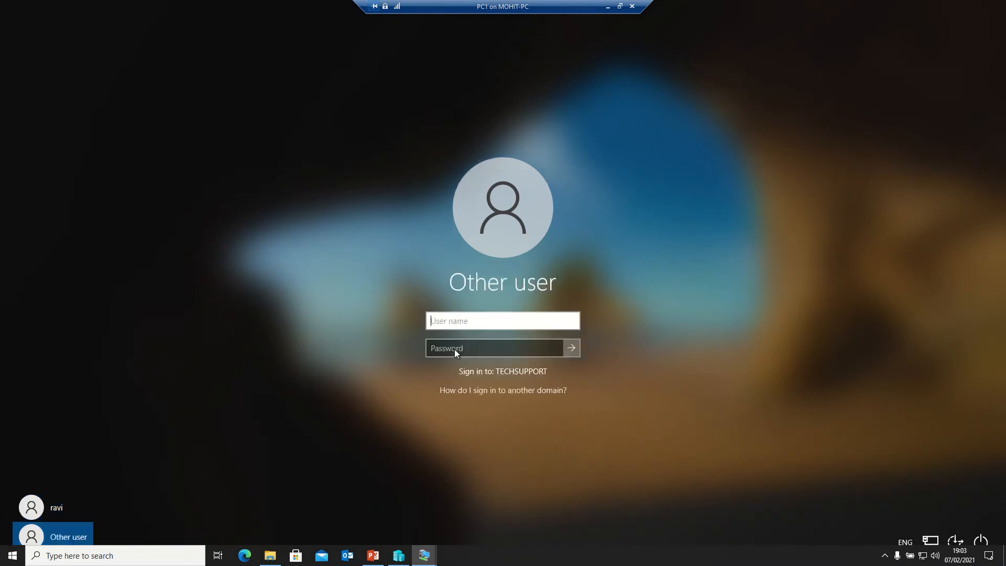
type("jon")
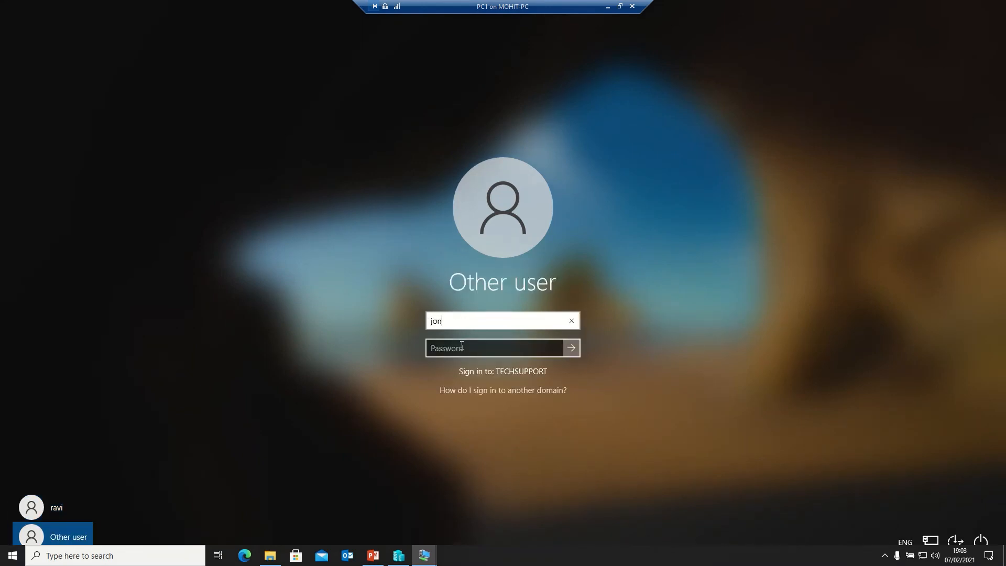
key("Tab")
key("shift+Tab")
type("n")
key("Tab")
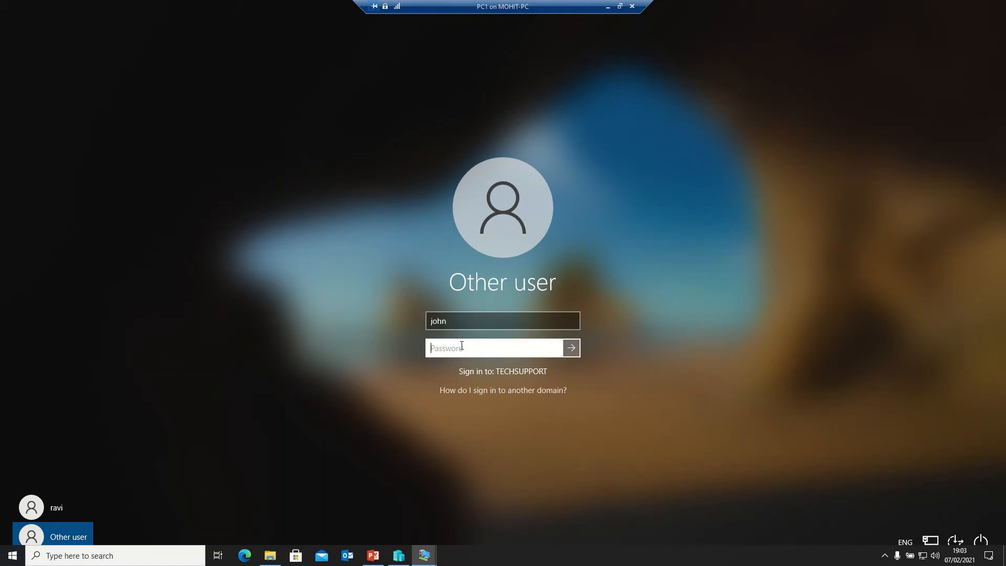
type("•••••••••")
key("Return")
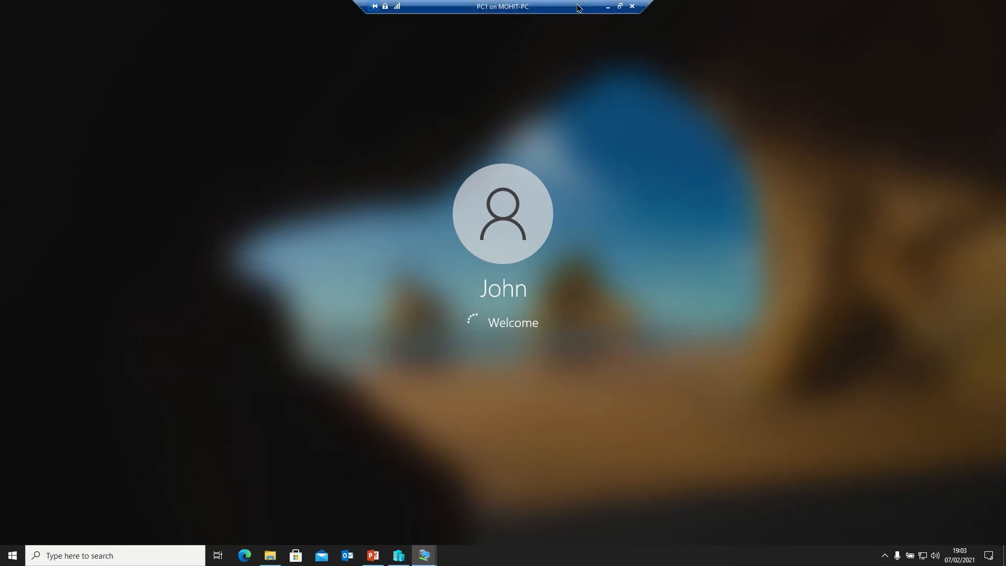
mouse_move(425, 6)
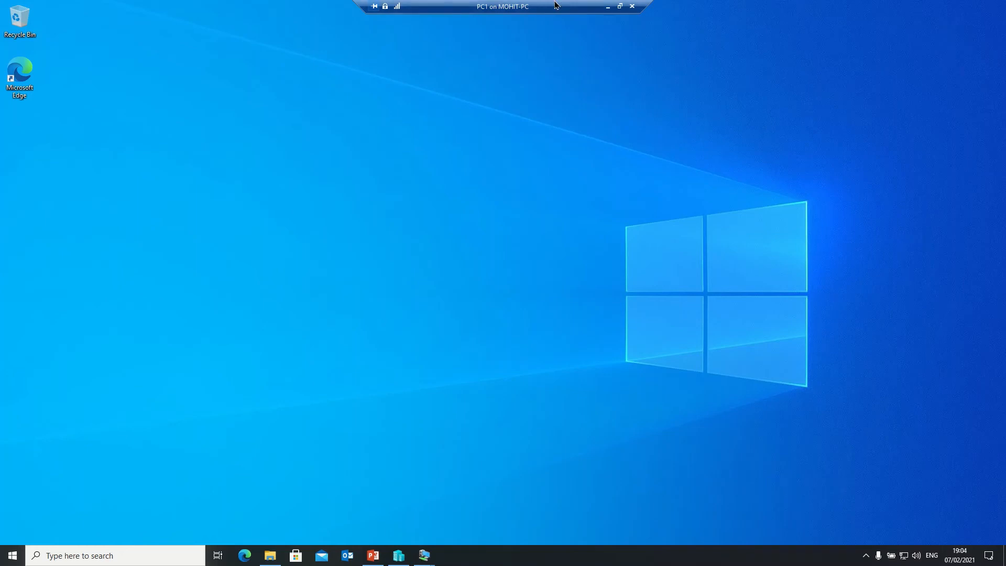
- Enable the Computer, User's Files and Network desktop icons in the theme's desktop icon settings and close Settings
right_click(181, 202)
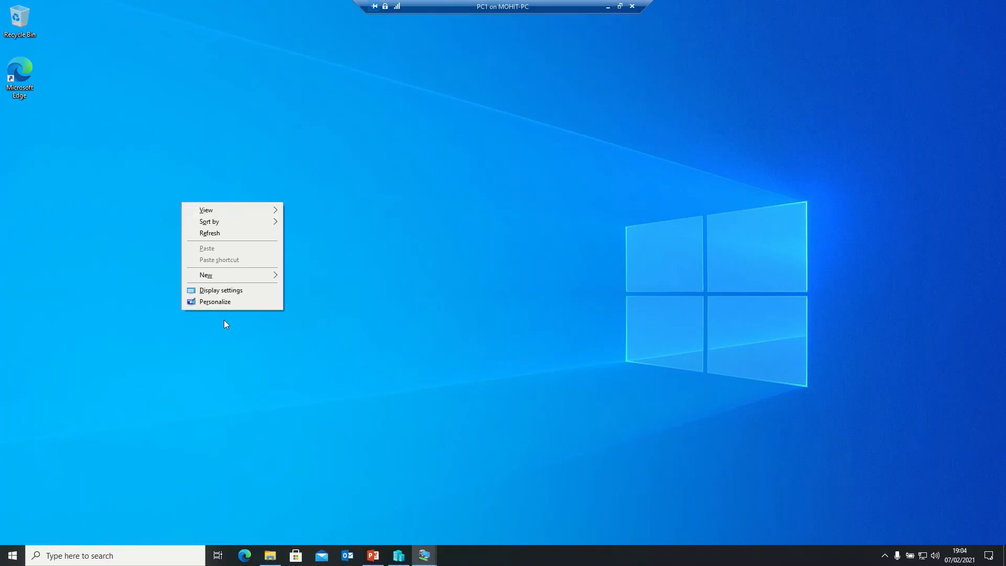
left_click(223, 301)
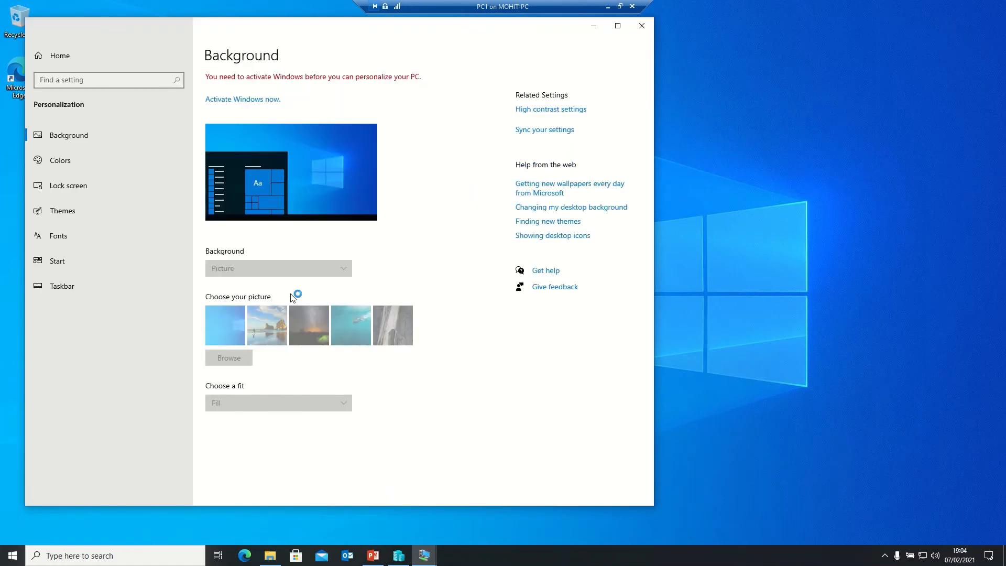
left_click(60, 212)
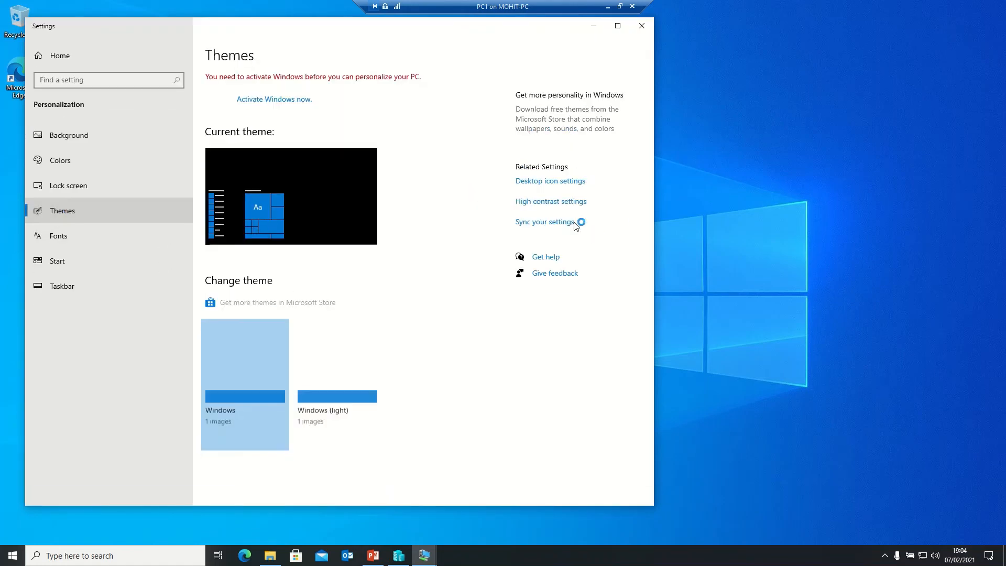
left_click(550, 181)
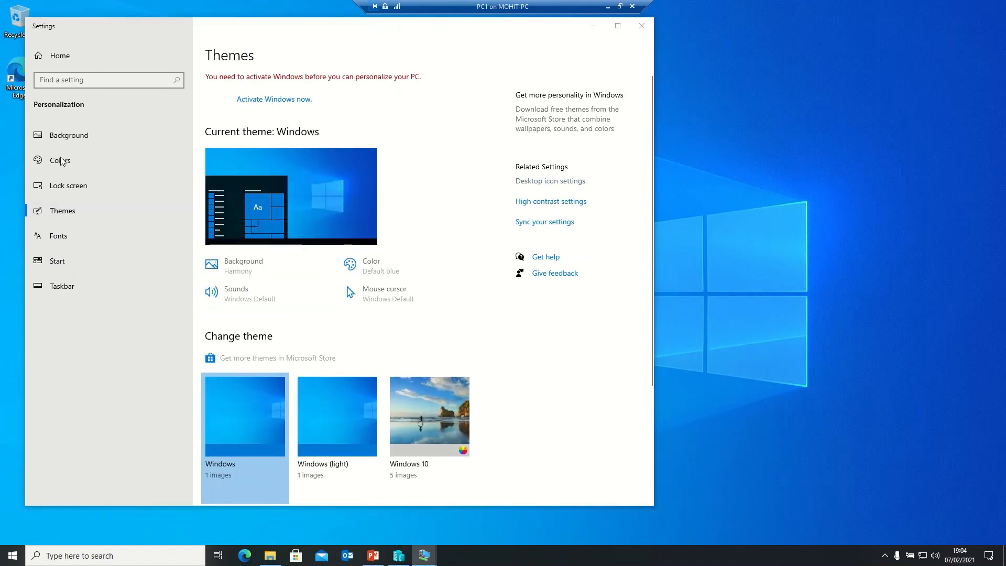
left_click(47, 63)
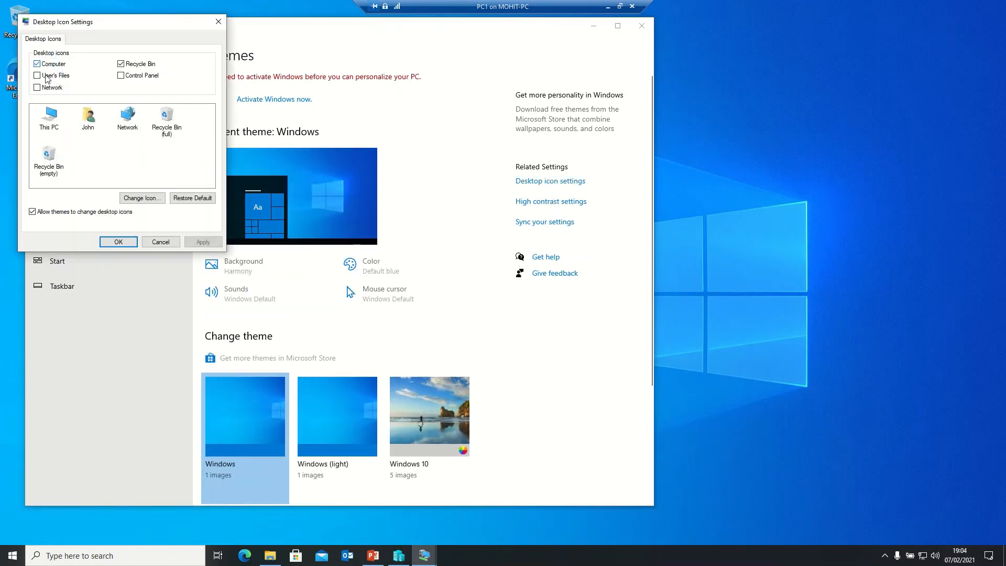
left_click(46, 75)
left_click(48, 88)
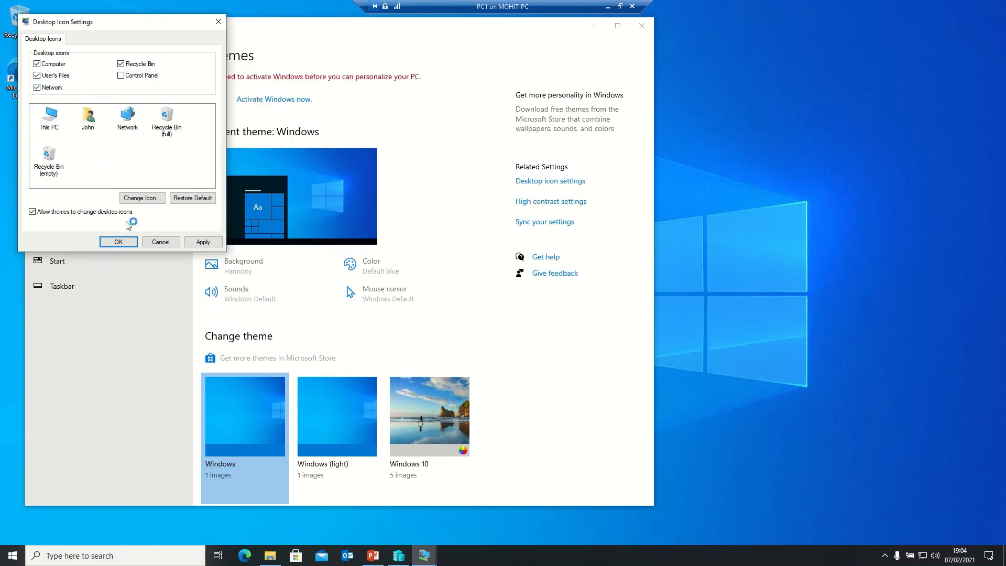
left_click(118, 242)
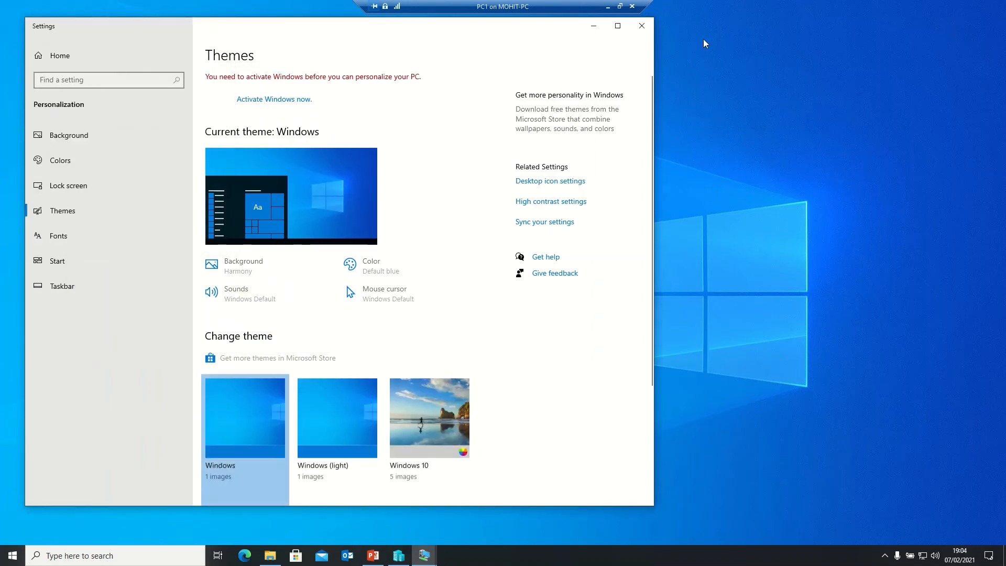
left_click(642, 25)
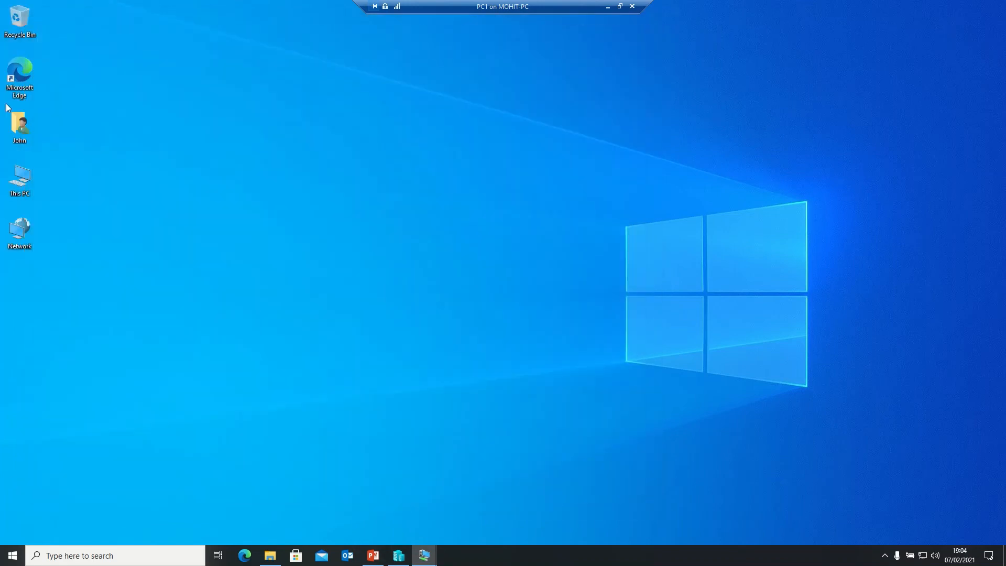
- From This PC, map network drive Y: to \\server\common with reconnection at sign-in enabled
double_click(23, 184)
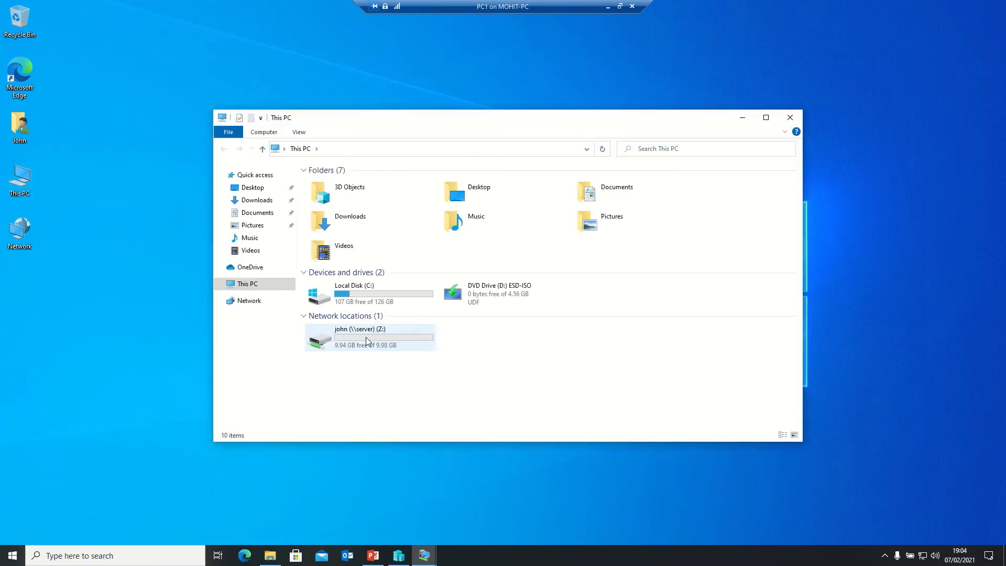
mouse_move(366, 340)
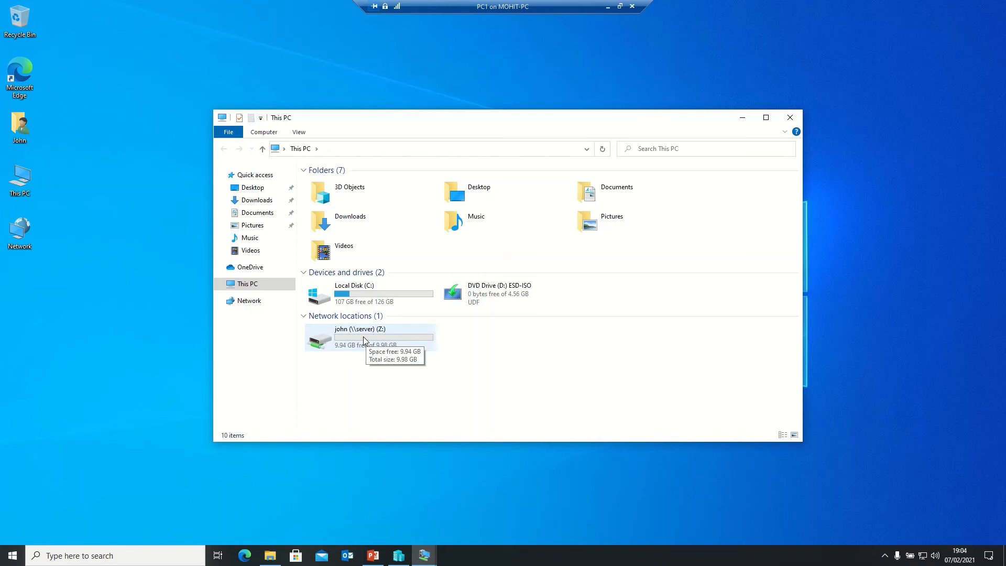
left_click(766, 118)
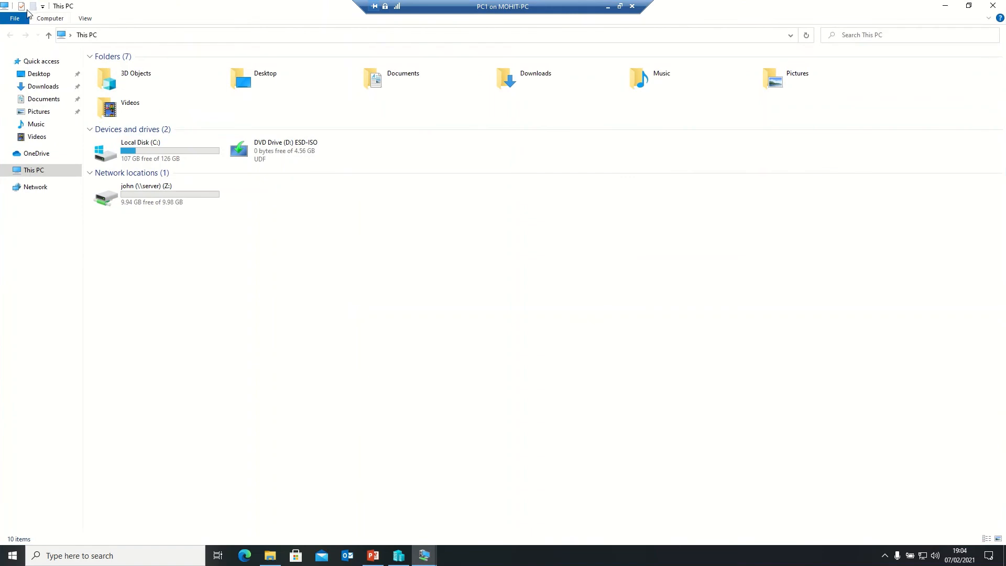
left_click(50, 19)
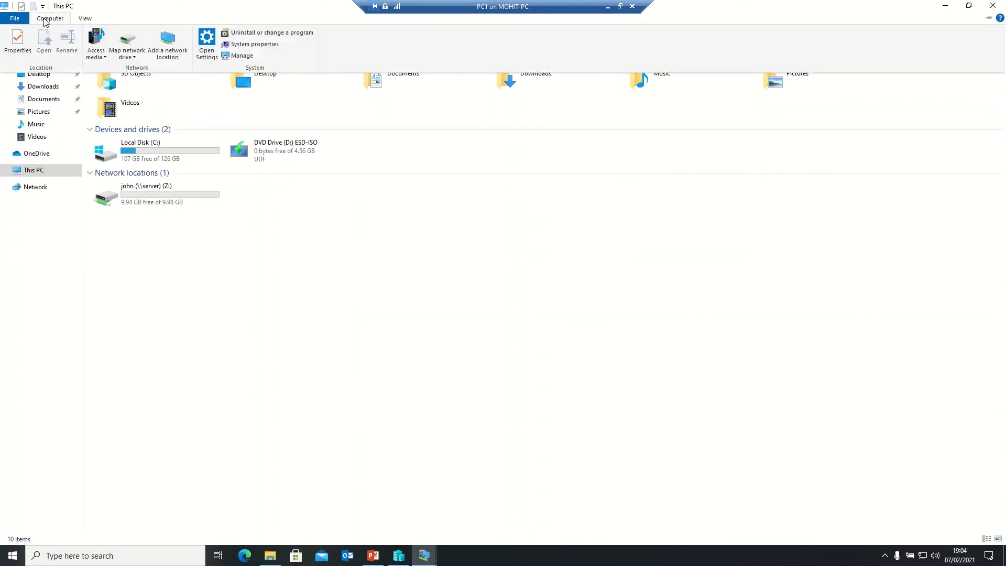
left_click(135, 58)
left_click(154, 71)
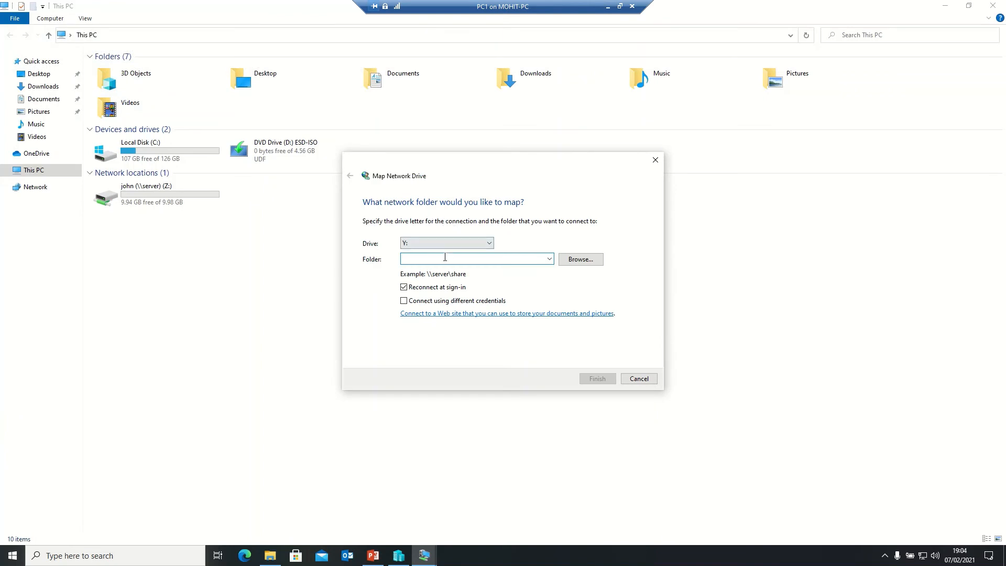
type("\\\\server\\common")
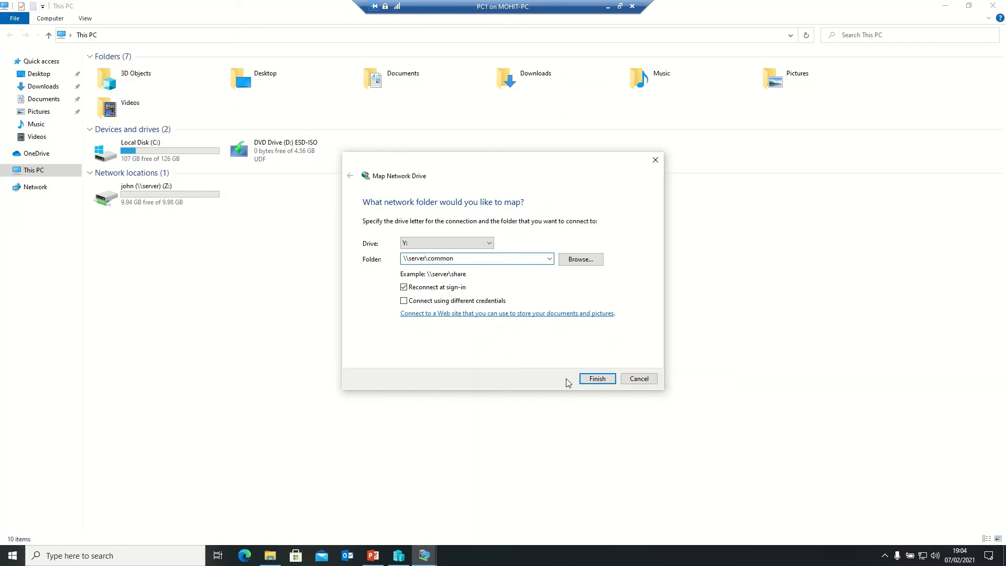
left_click(593, 380)
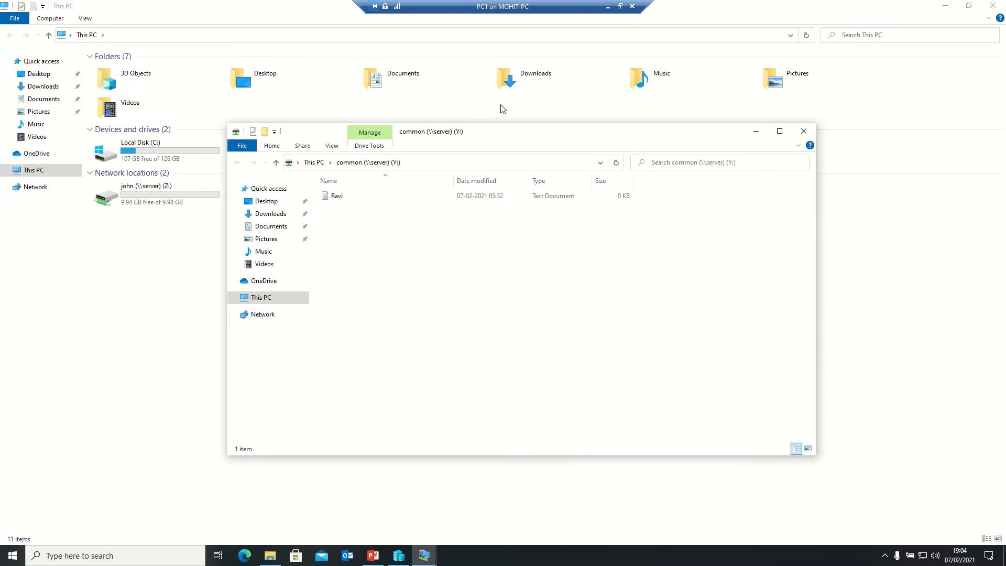
- Create a text document in the common share on drive Y: and name it with the signed-in user's first name
left_click_drag(490, 133, 590, 128)
right_click(470, 240)
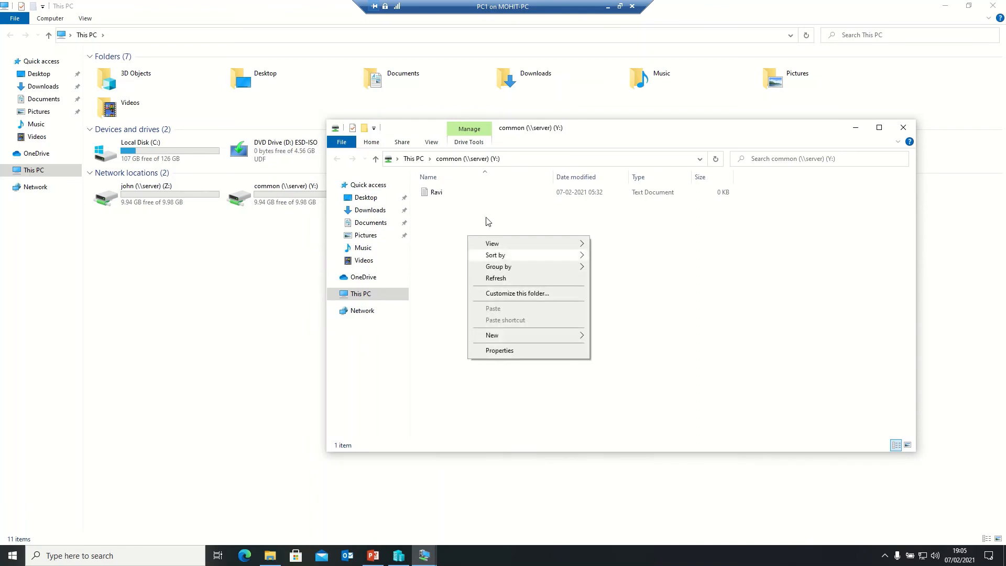
mouse_move(492, 245)
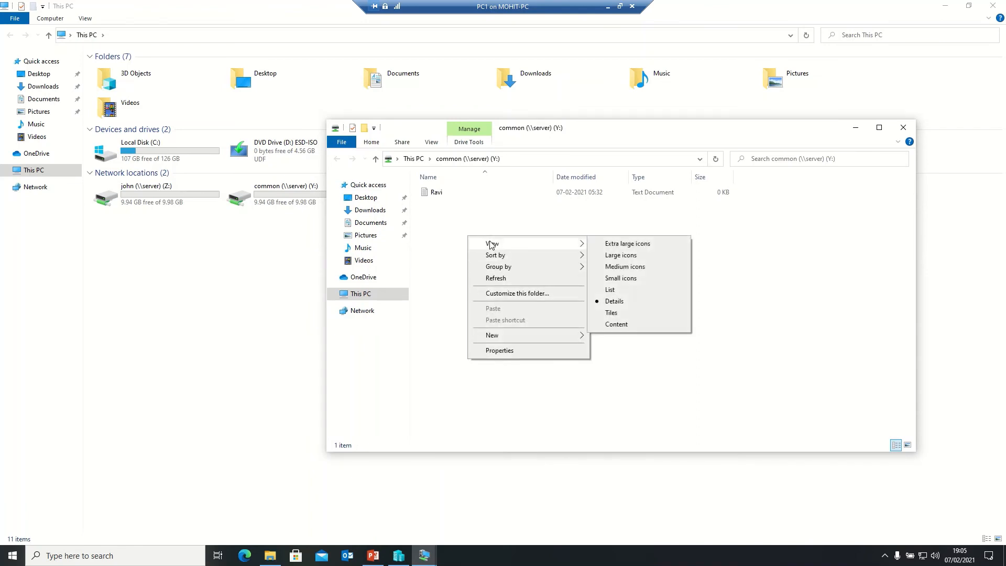
mouse_move(572, 335)
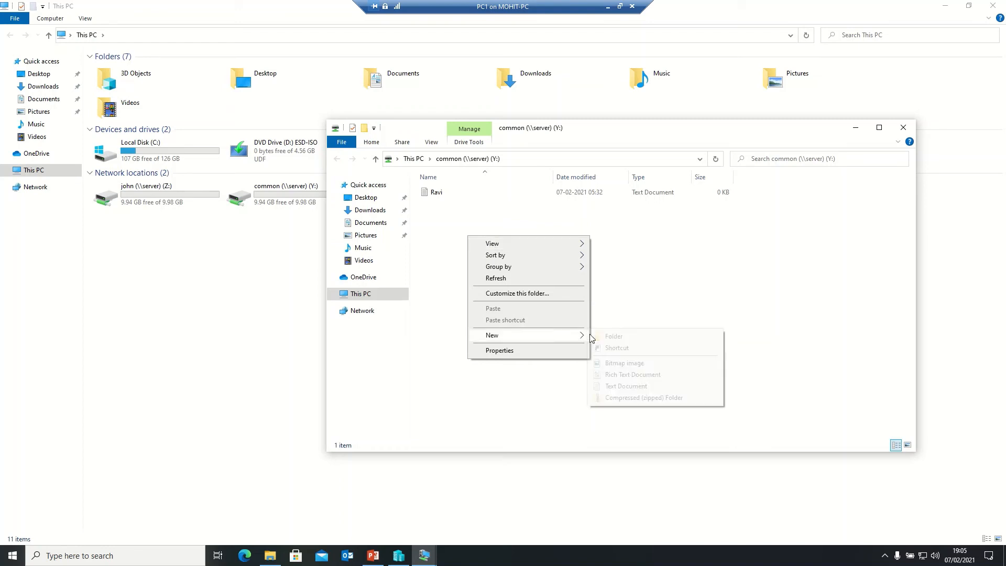
left_click(610, 388)
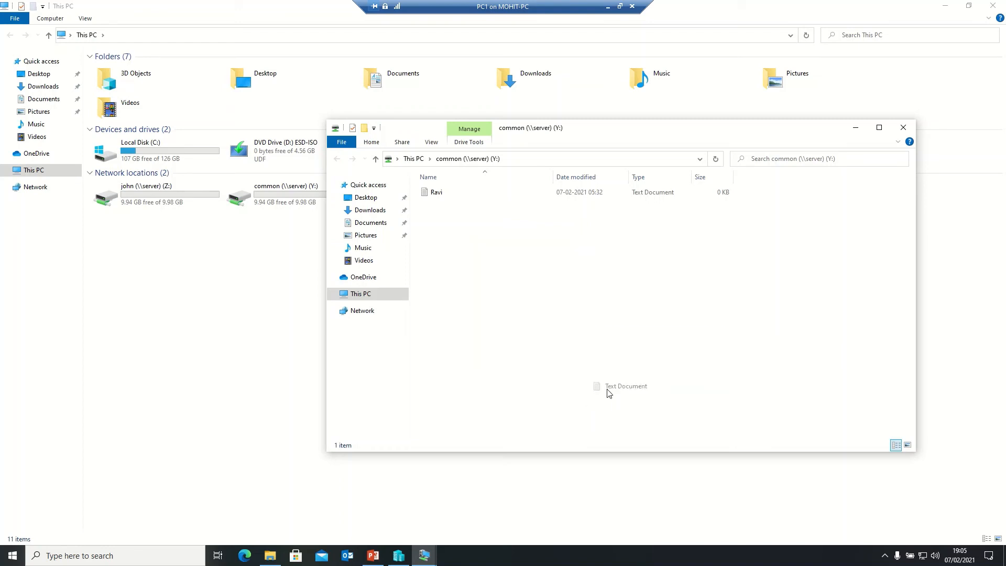
type("jo")
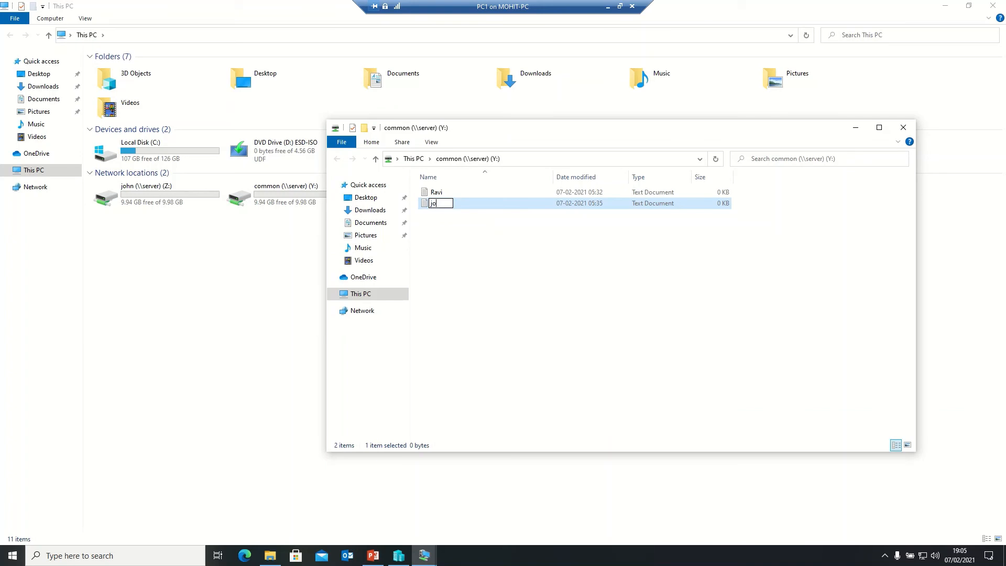
type("hn")
key("Return")
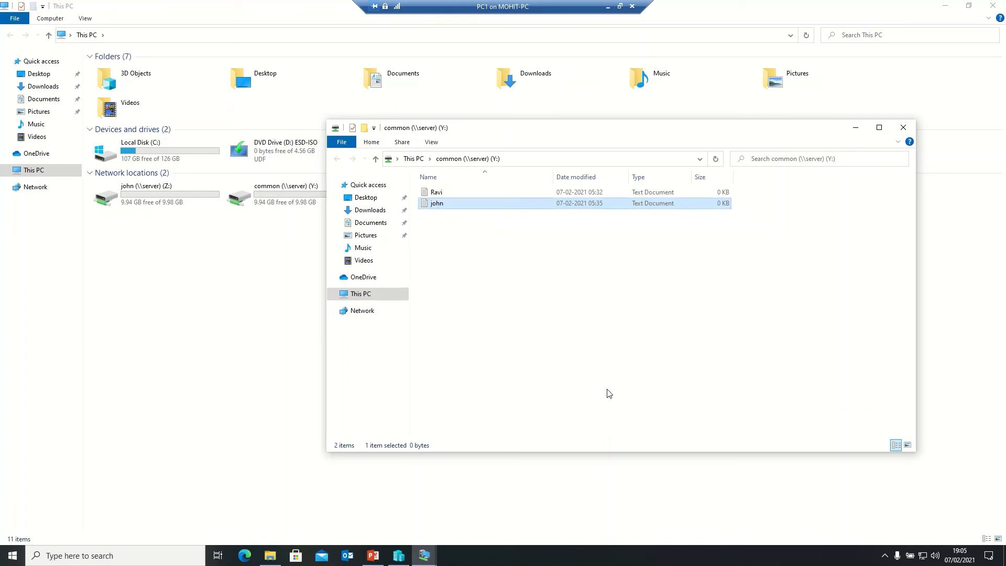
- Create a text document named klhlkhkl in the signed-in user's home folder on drive Z:
double_click(164, 192)
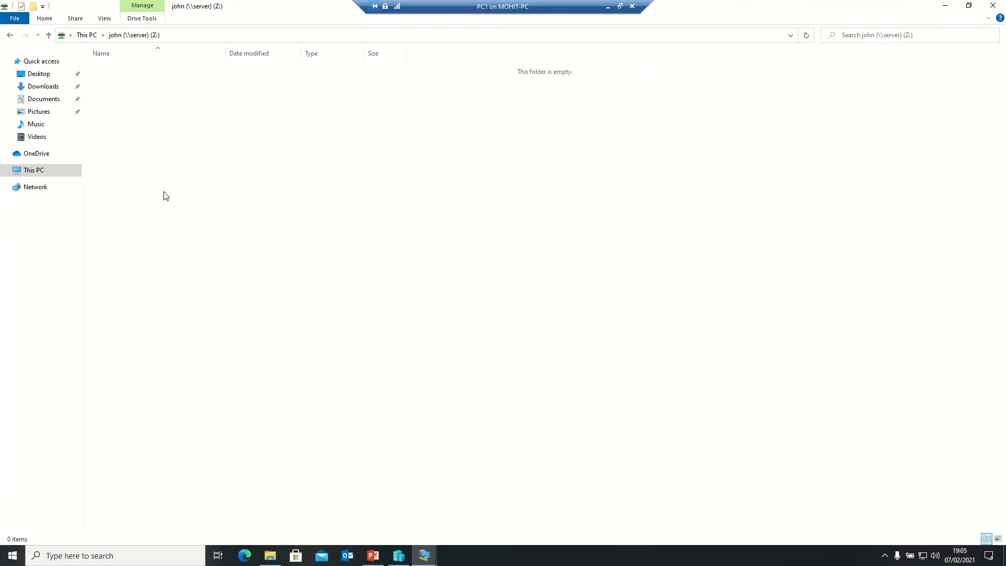
right_click(164, 195)
mouse_move(283, 303)
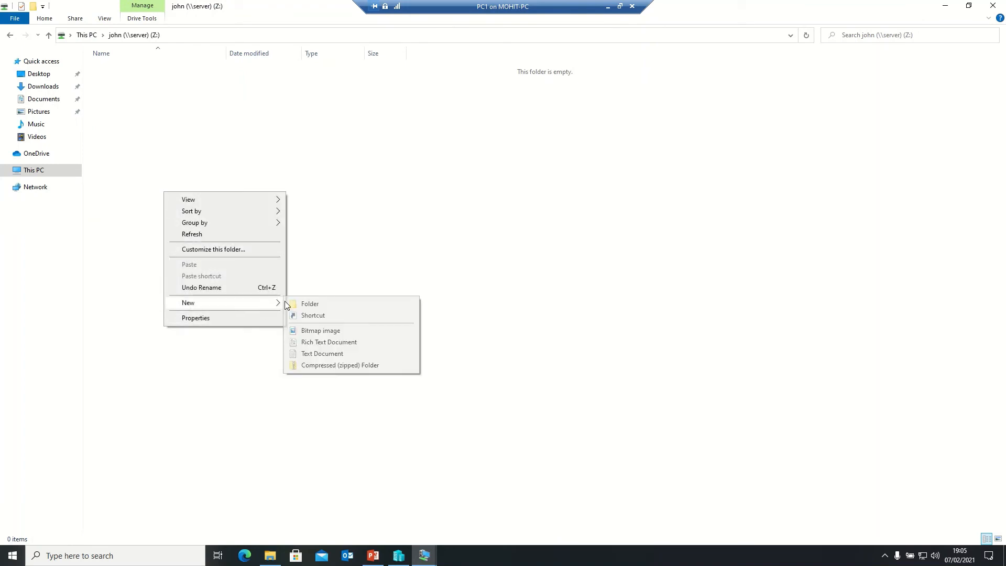
left_click(313, 354)
type("klhlkhkl")
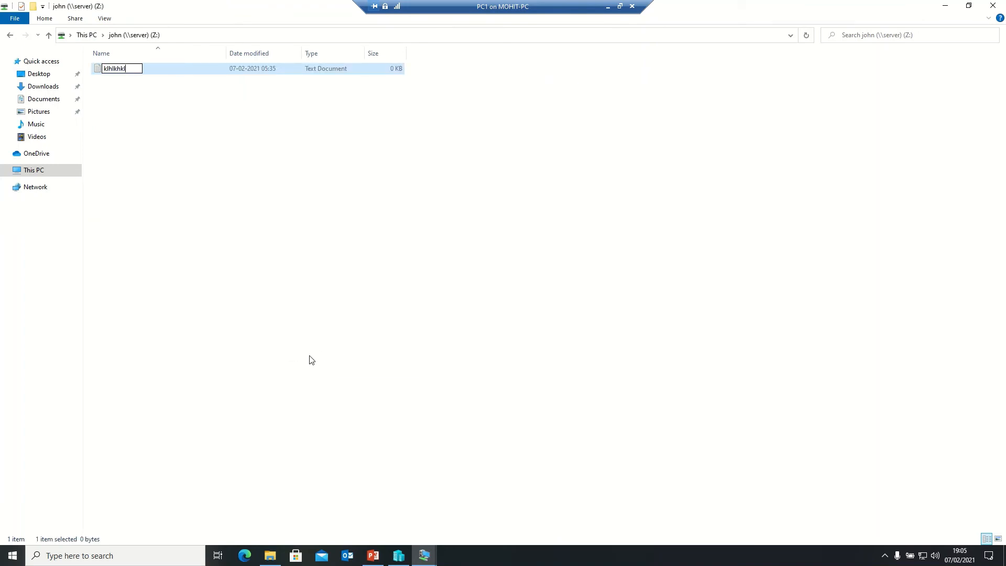
key("Return")
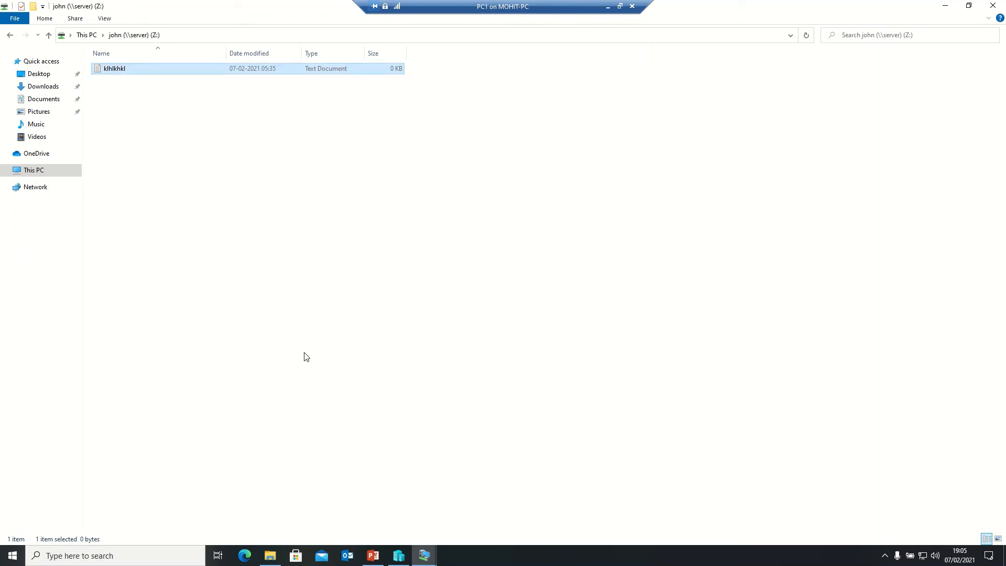
- Close the open File Explorer windows and sign the current domain user out of PC1
left_click(87, 35)
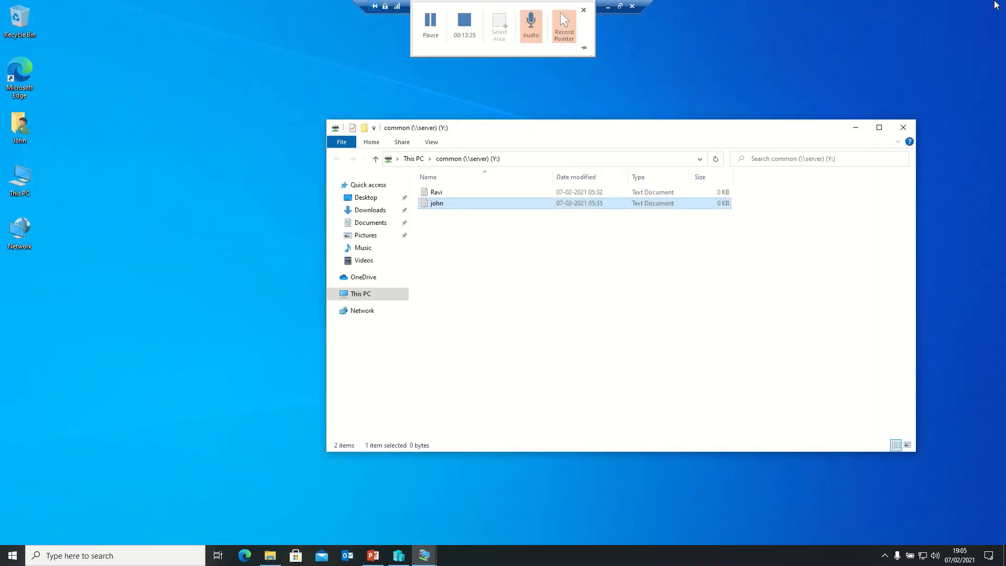
left_click(904, 127)
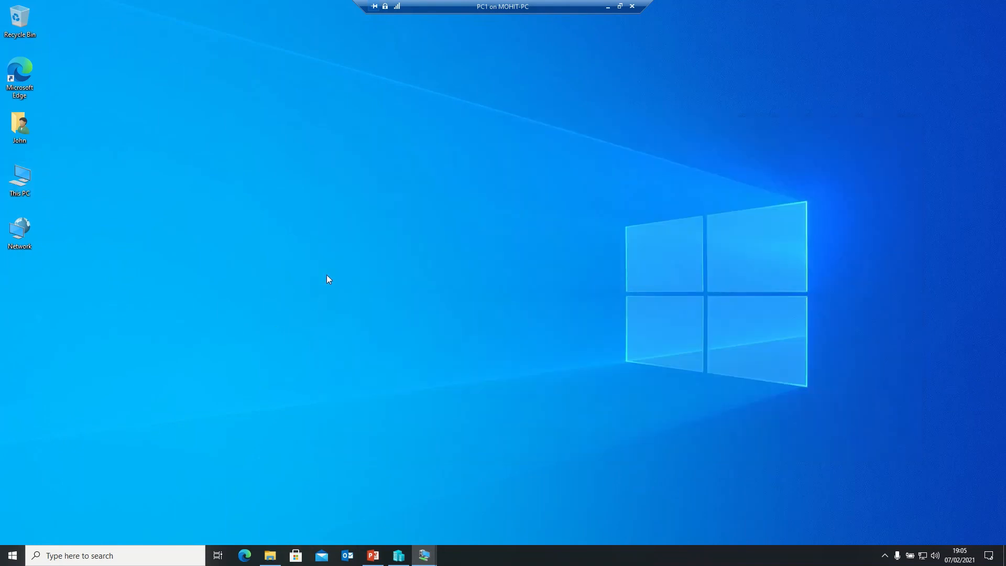
key("super")
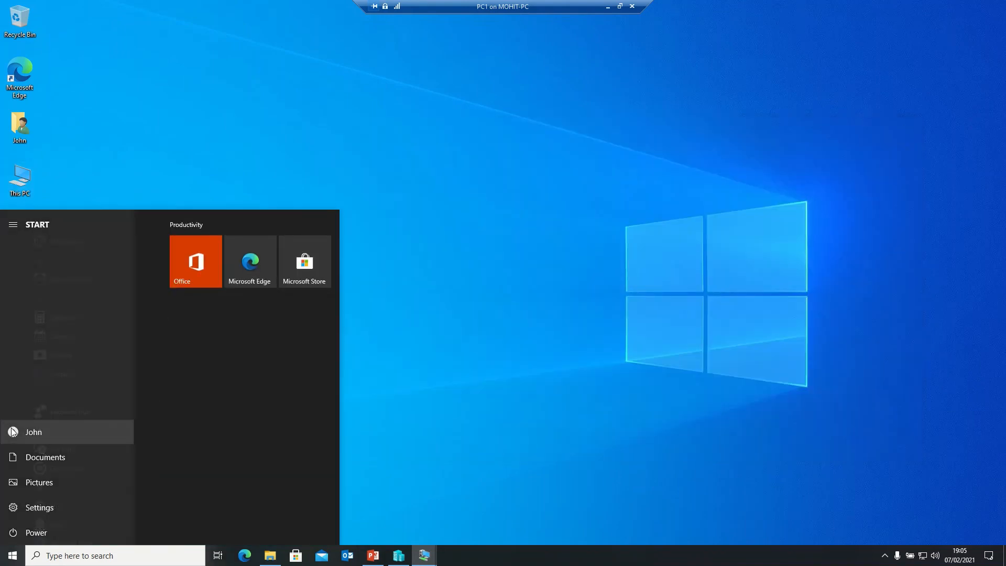
left_click(23, 427)
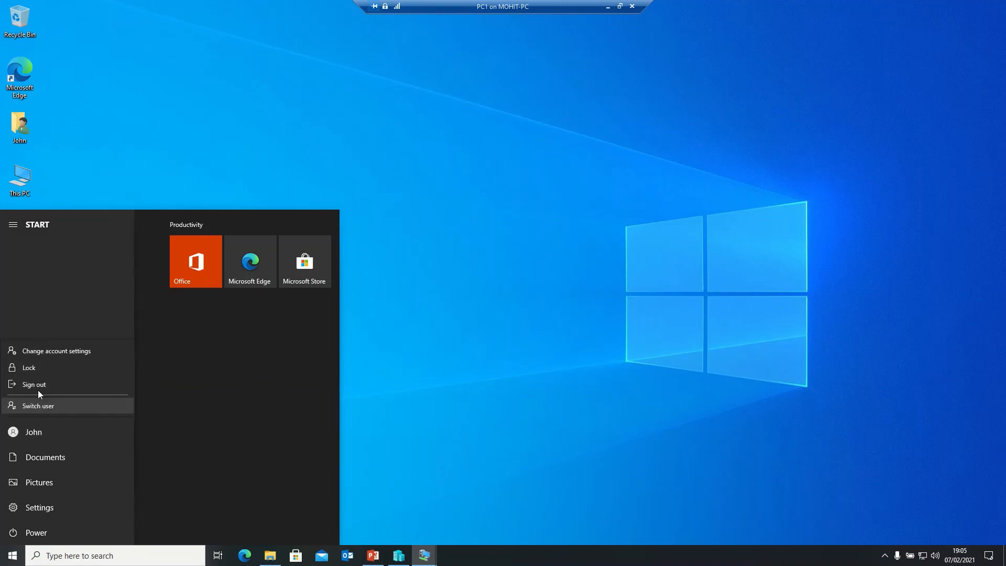
left_click(39, 387)
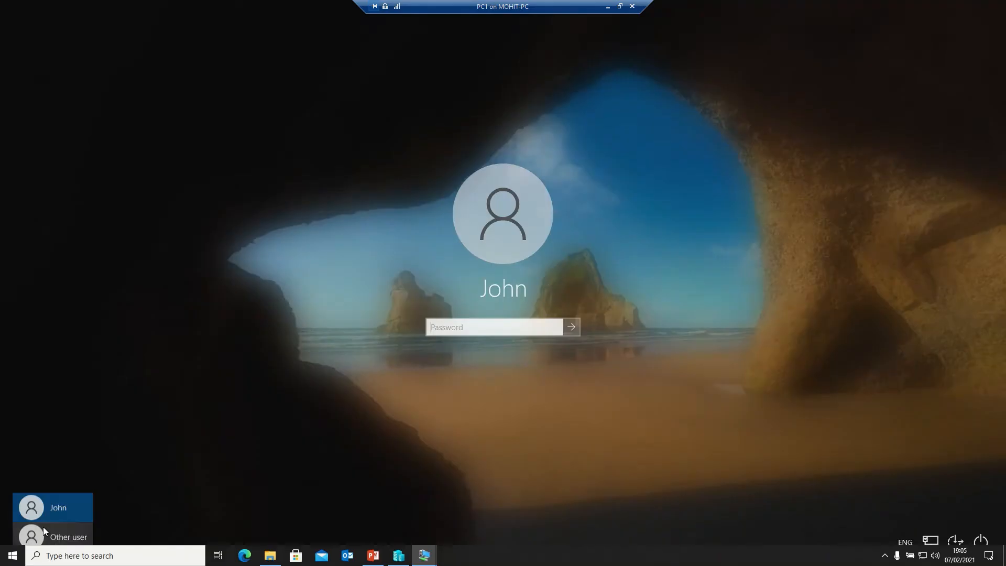
- Sign in to the TECHSUPPORT domain as another user, entering that user's name and the account password
left_click(44, 538)
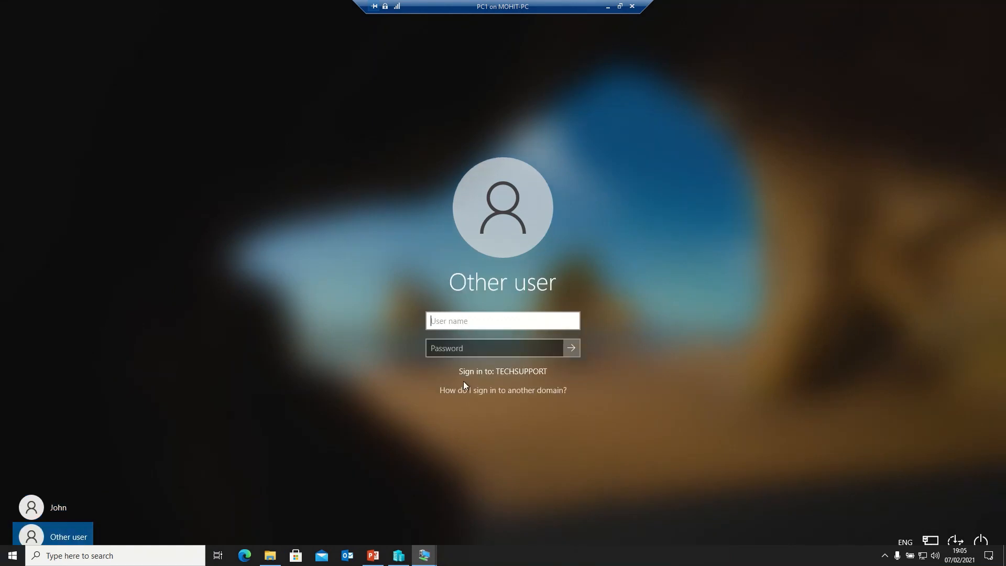
type("mohit")
key("Tab")
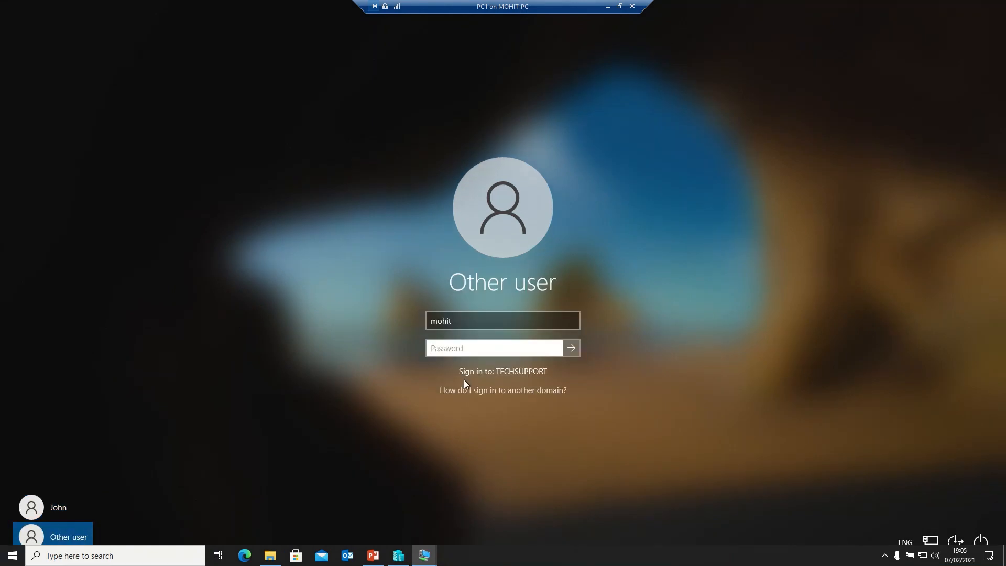
type("p")
key("Return")
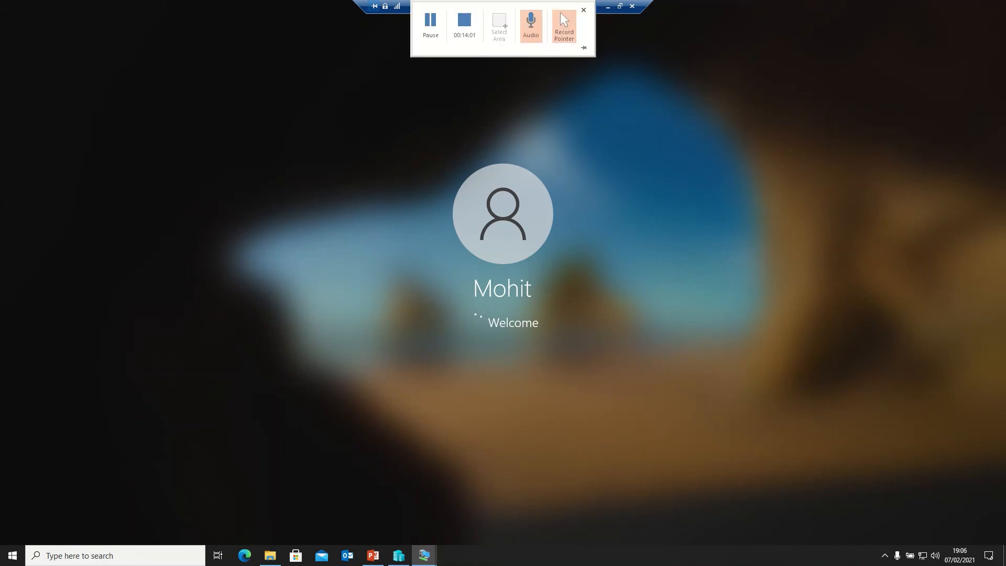
mouse_move(411, 12)
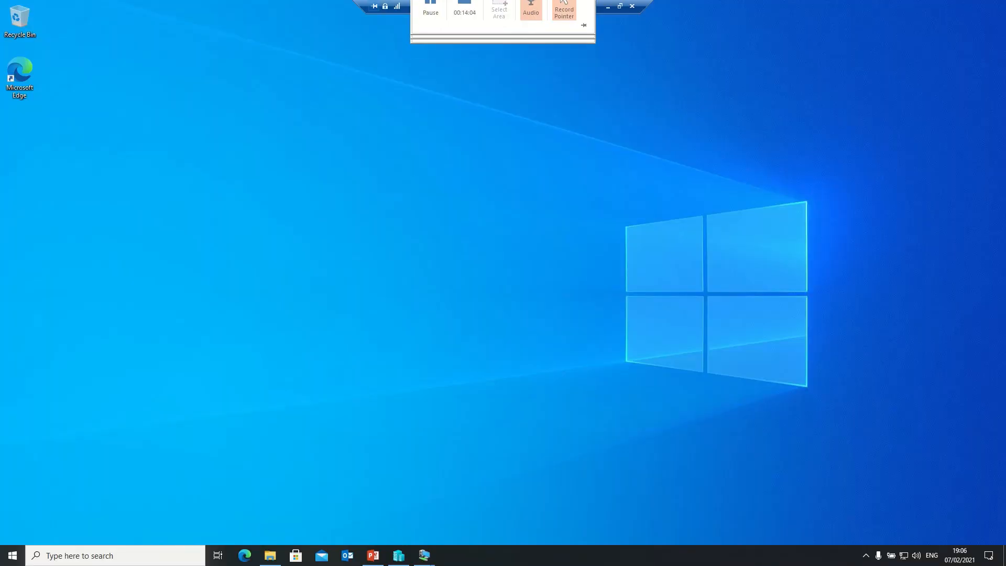
- Enable the Computer, User's Files and Network icons in this user's desktop icon settings and close Settings
right_click(293, 166)
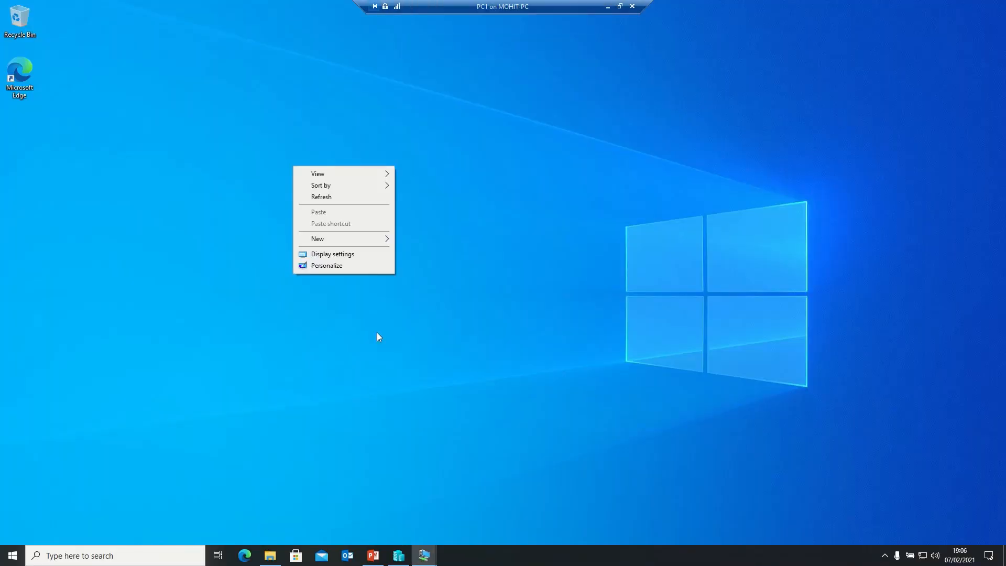
left_click(346, 269)
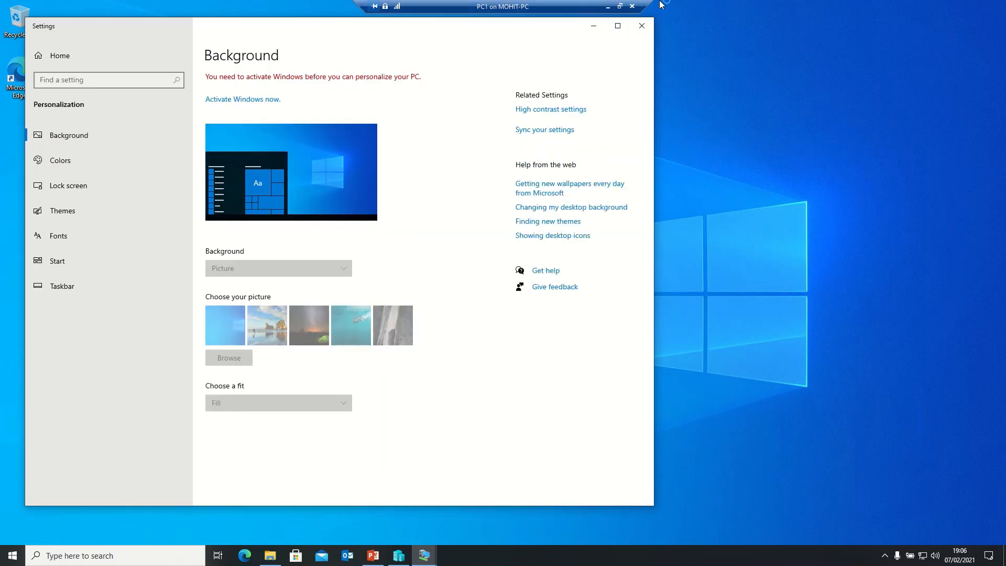
left_click(58, 211)
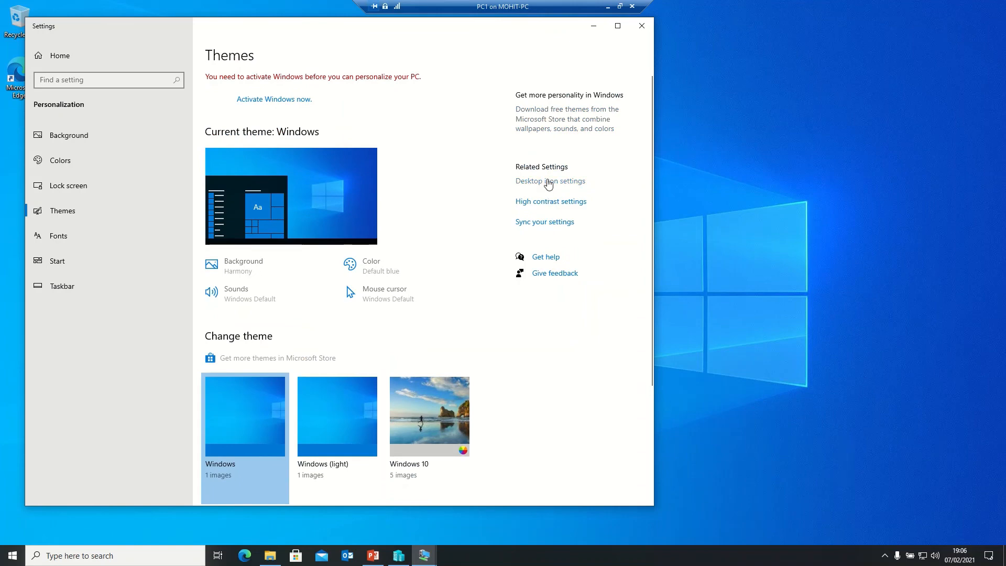
left_click(549, 184)
left_click(141, 146)
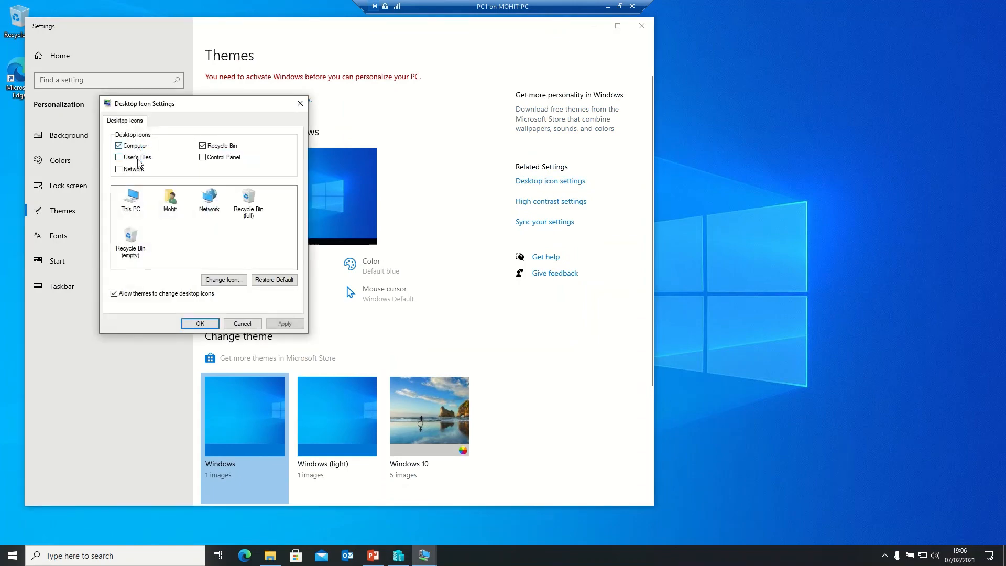
left_click(138, 158)
left_click(139, 170)
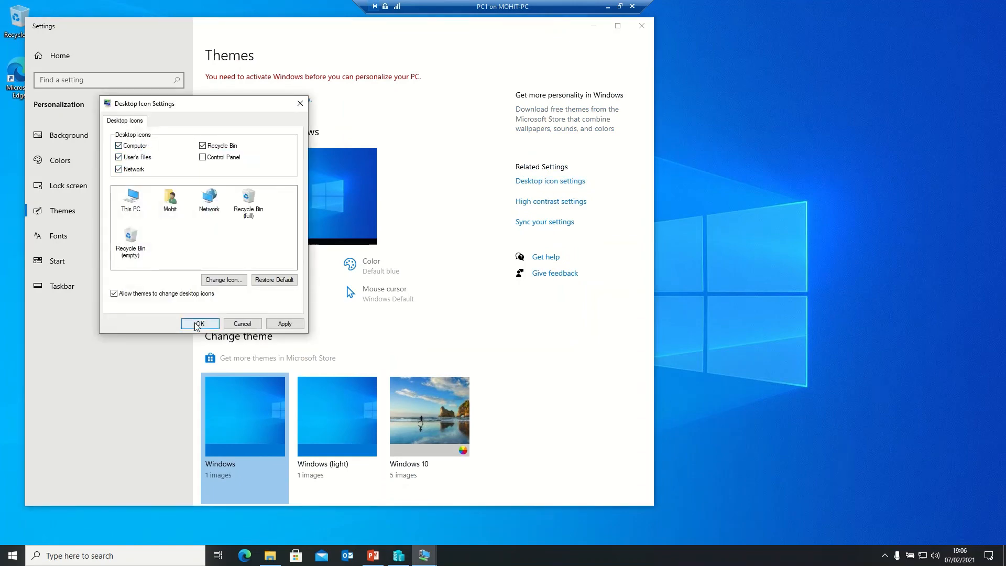
left_click(199, 324)
left_click(642, 25)
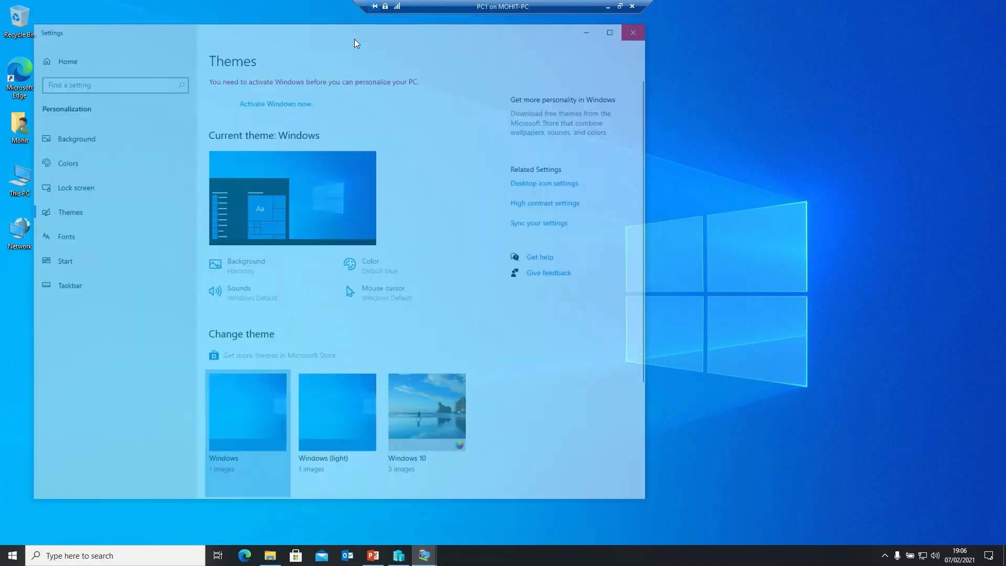
- Create a text document named kjkl in the signed-in user's home folder on drive Y:
double_click(25, 175)
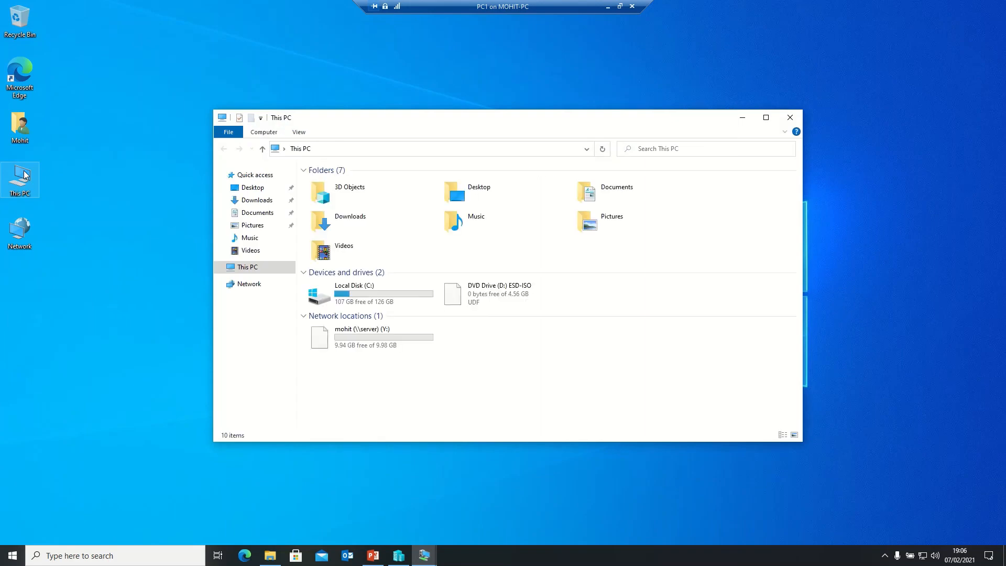
double_click(367, 338)
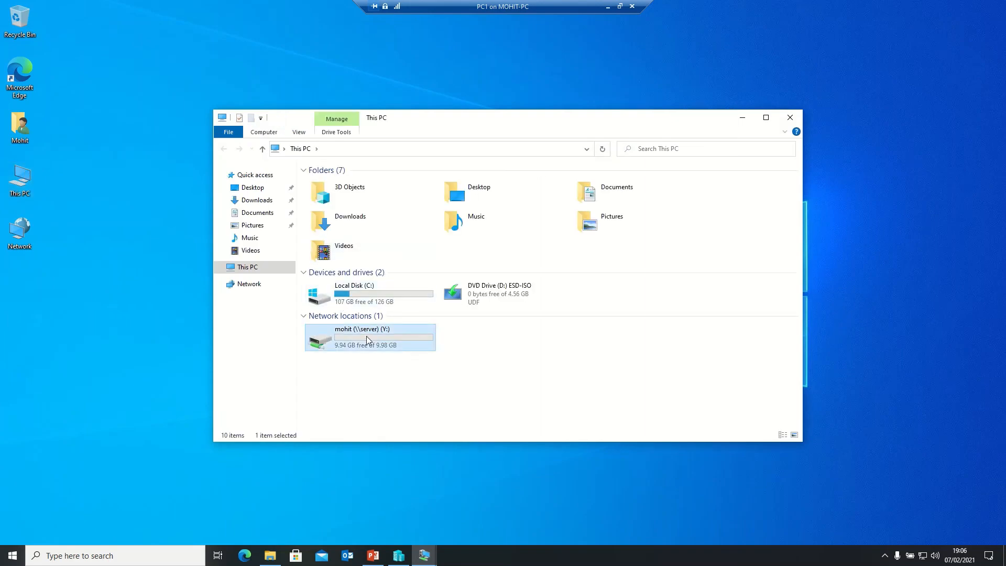
right_click(374, 269)
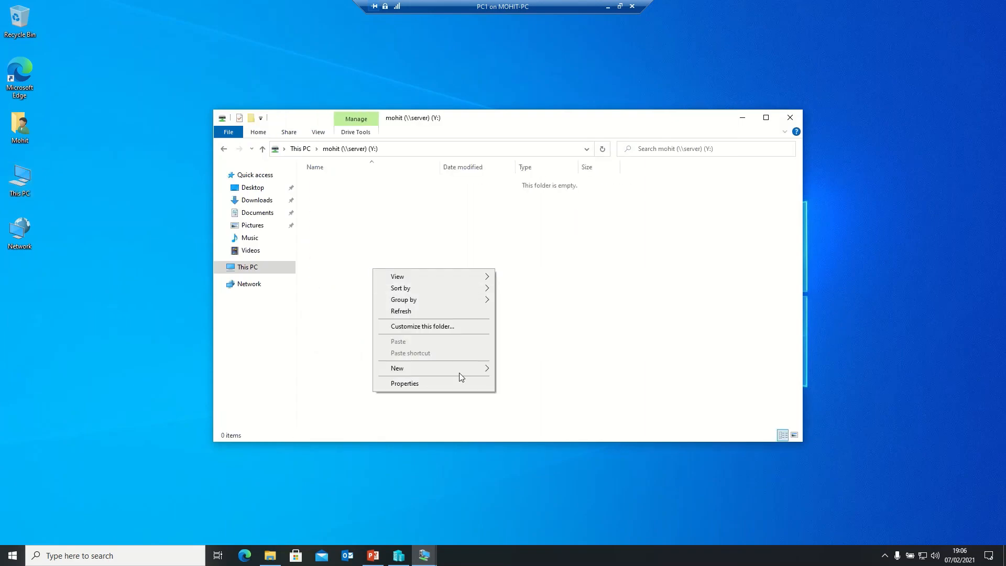
mouse_move(474, 373)
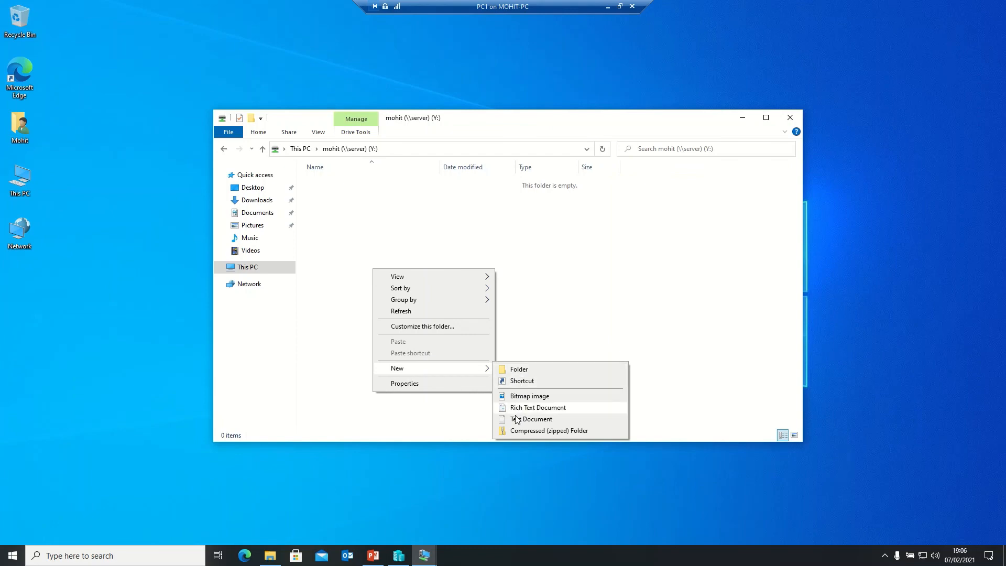
left_click(516, 420)
type("kjkl")
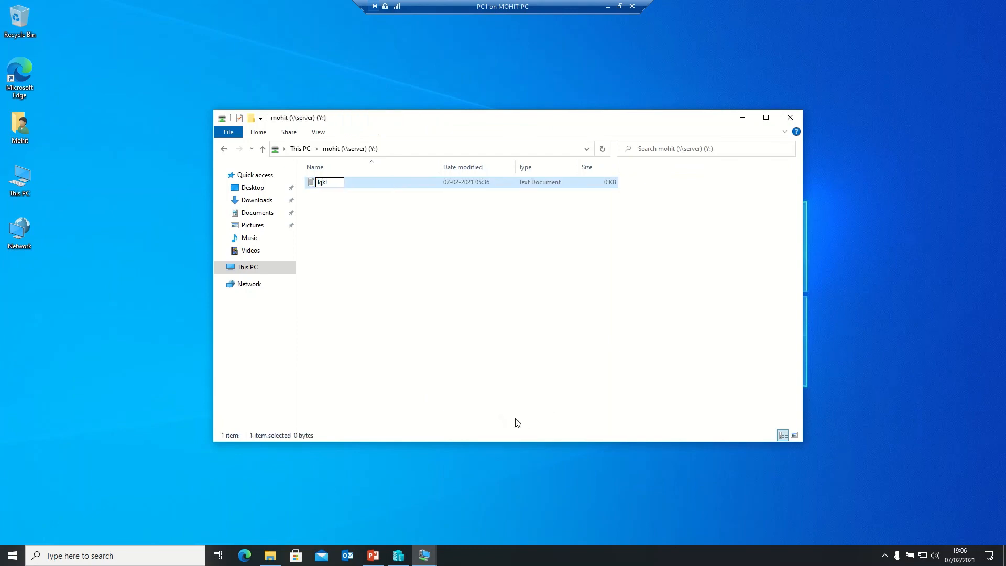
left_click(353, 233)
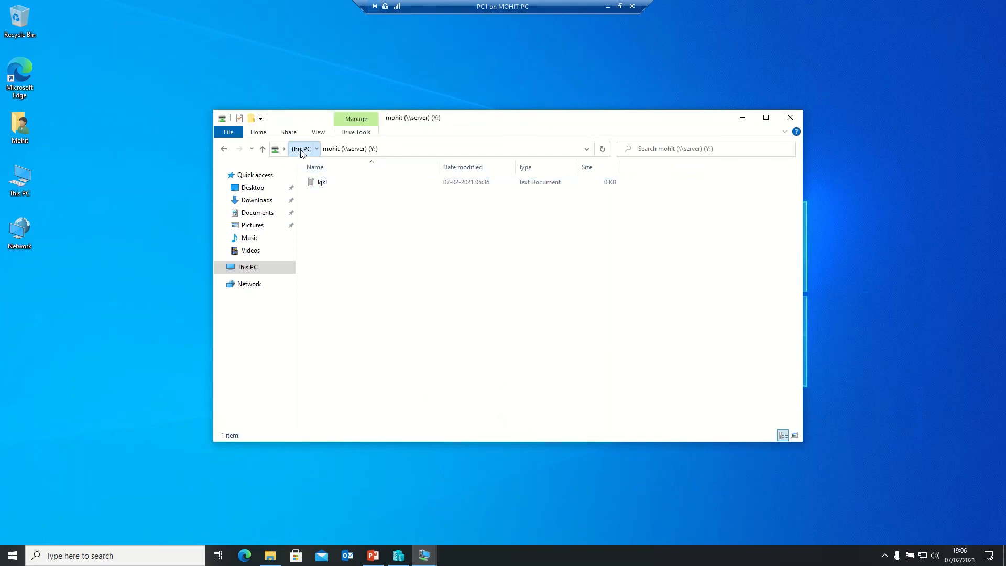
- From This PC, map network drive Z: to \\server\common
left_click(299, 148)
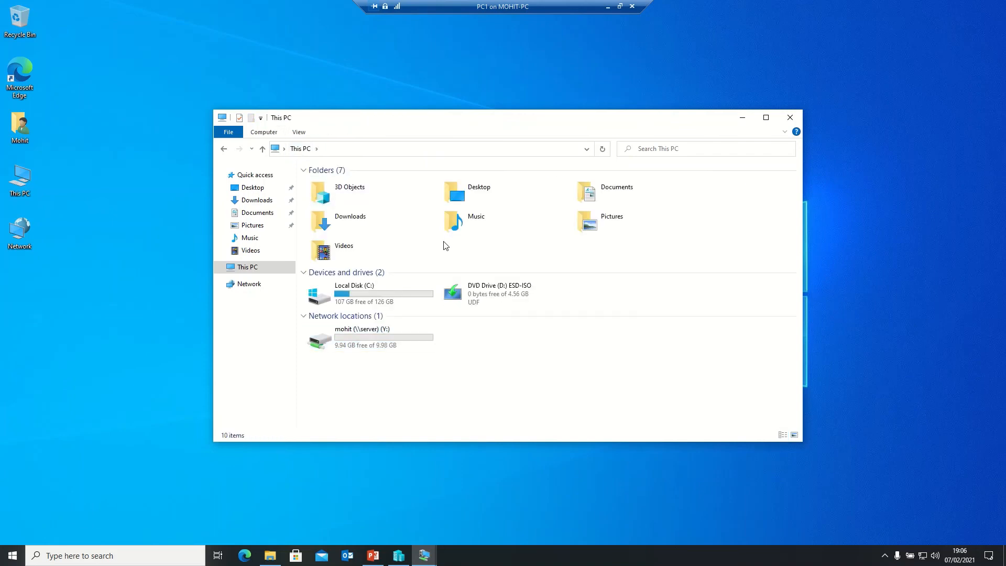
left_click(265, 132)
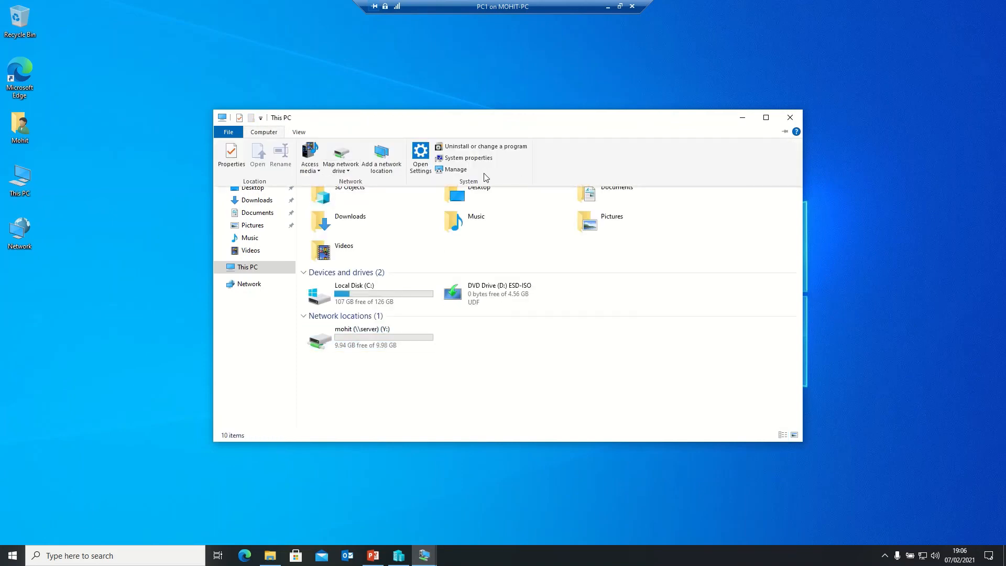
left_click(341, 169)
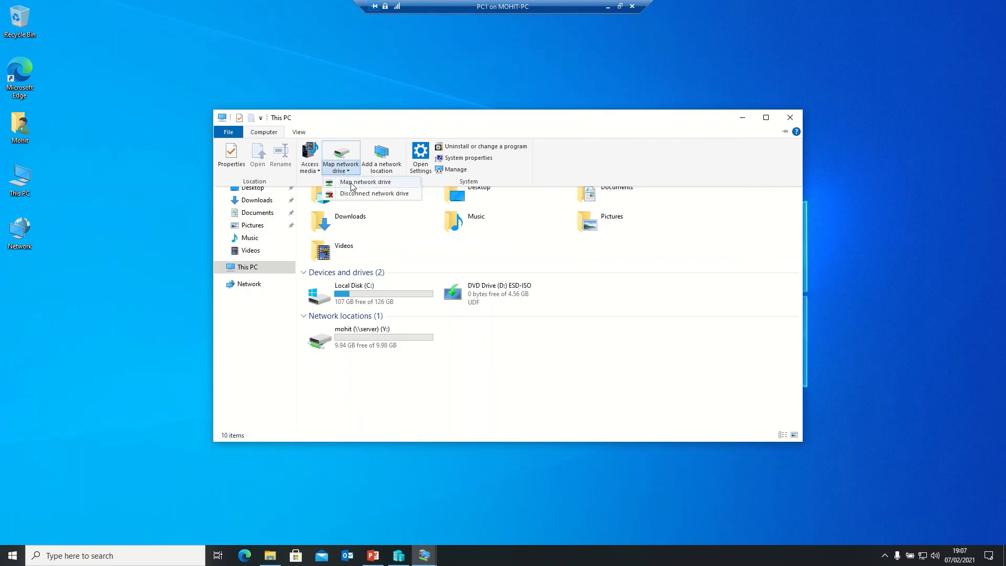
left_click(352, 183)
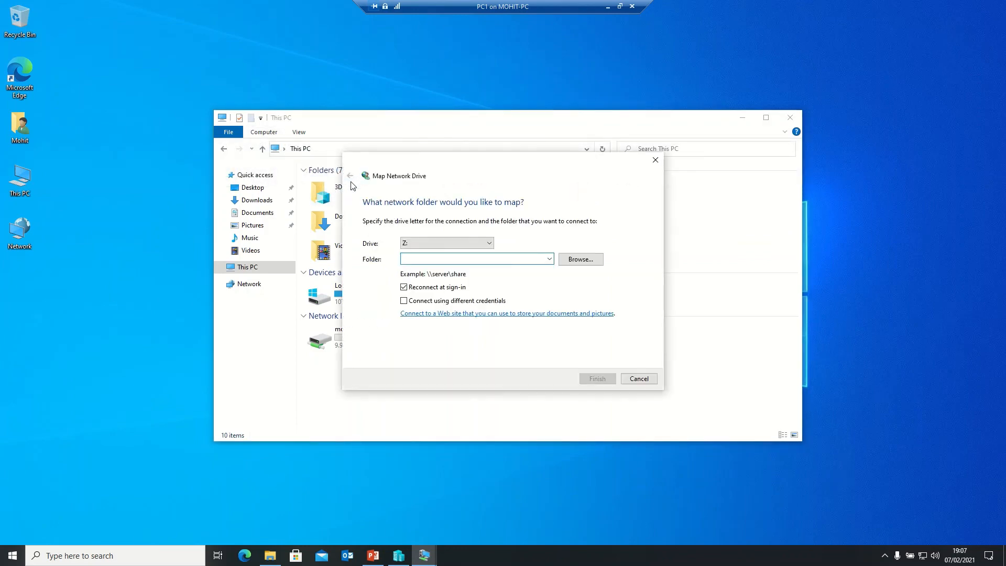
type("\\\\")
left_click_drag(481, 167, 646, 145)
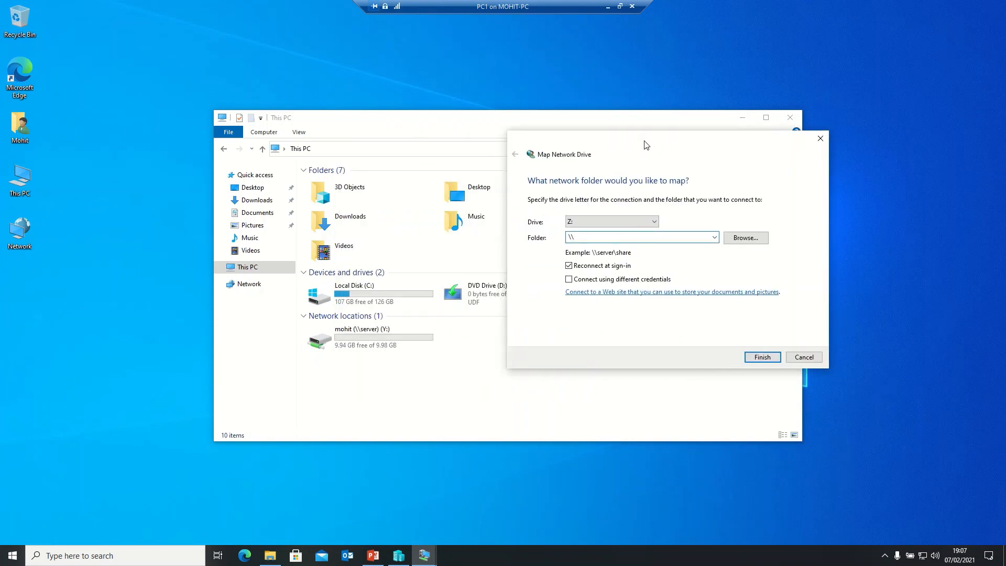
type("server\\common")
left_click(762, 358)
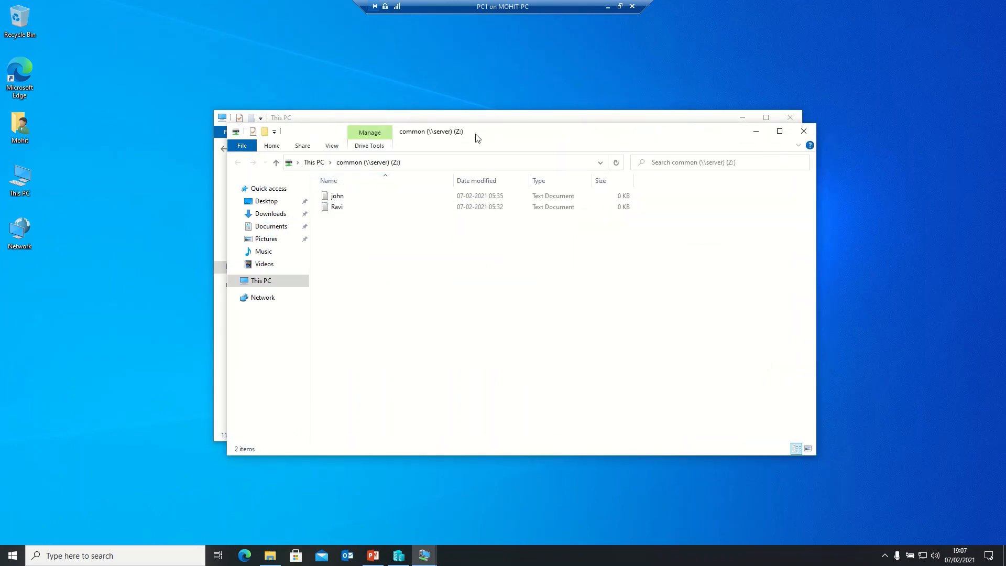
- Create a text document in the common share on drive Z: and name it with the signed-in user's first name
left_click_drag(475, 136, 620, 125)
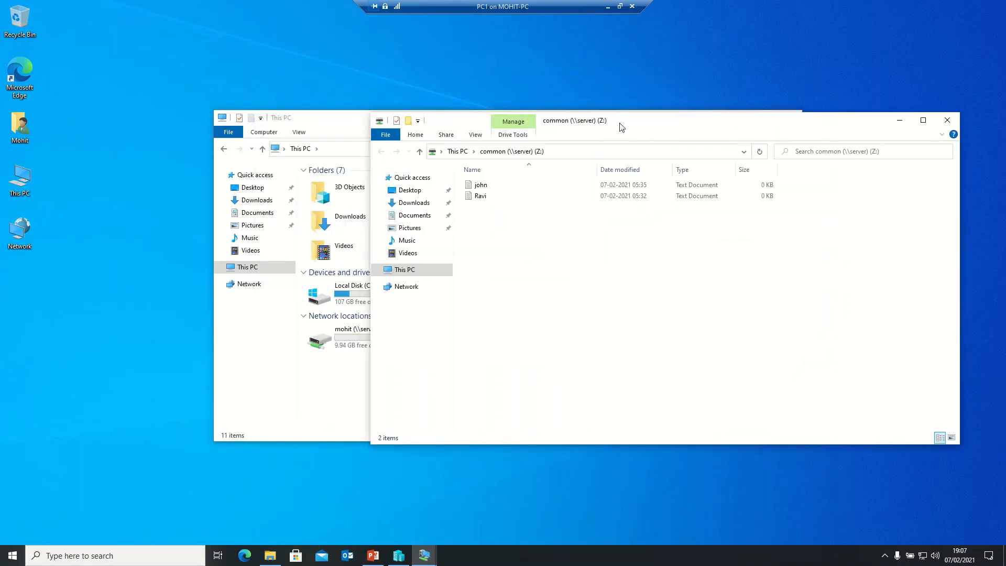
right_click(489, 258)
mouse_move(574, 366)
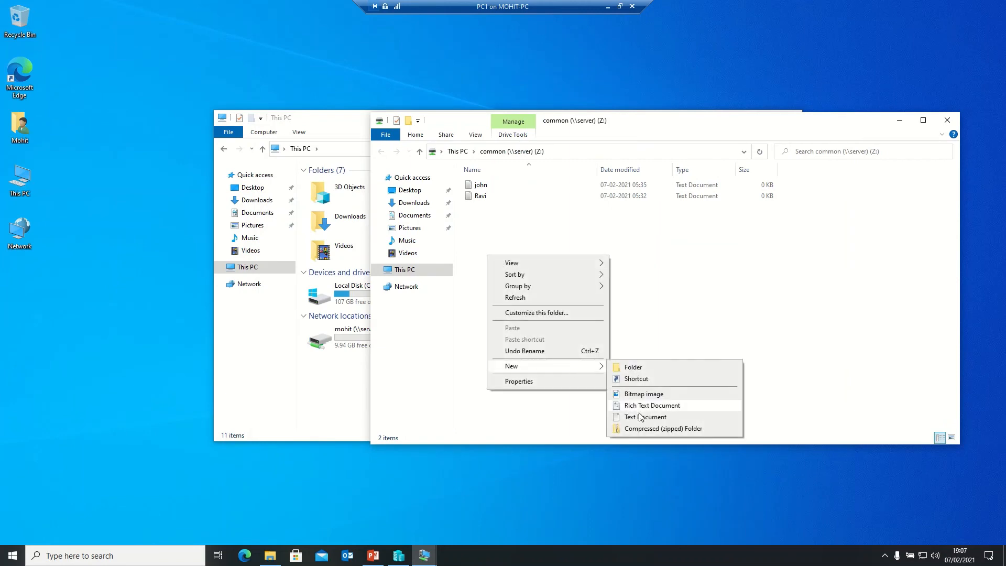
left_click(639, 416)
type("mohit")
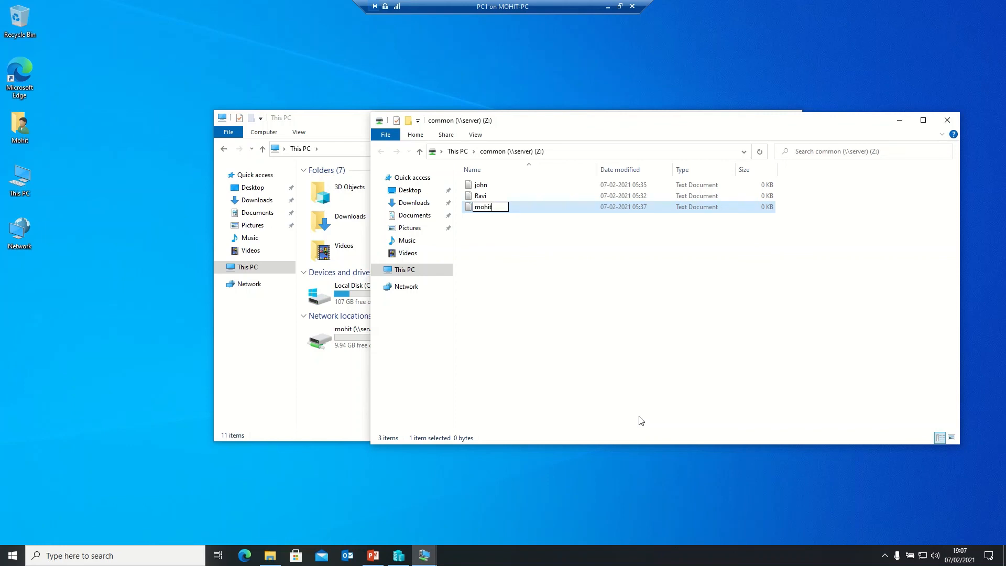
key("Return")
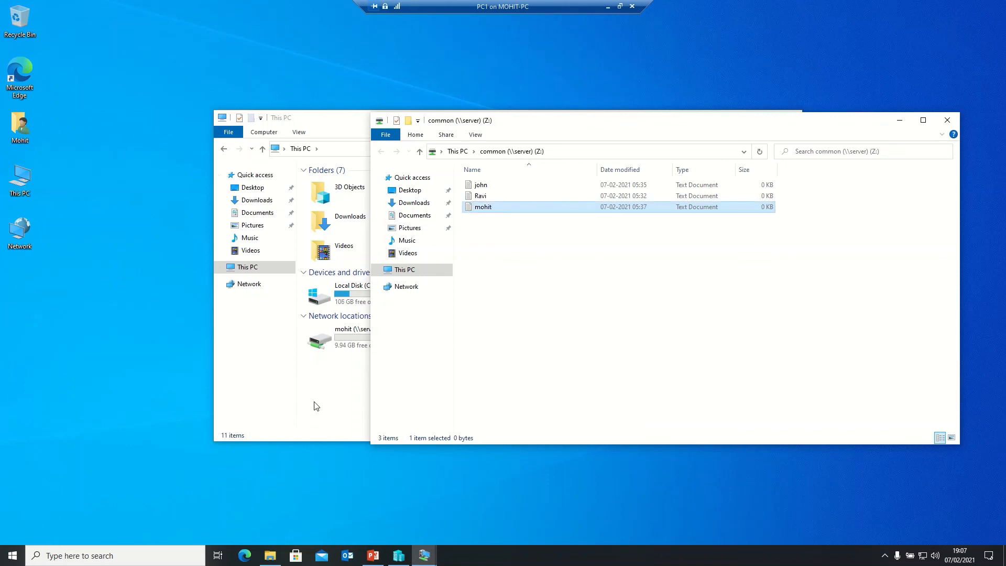
- Open the shared folder of the domain user whose name starts with R by its network path on \\server
left_click(323, 400)
key("super+r")
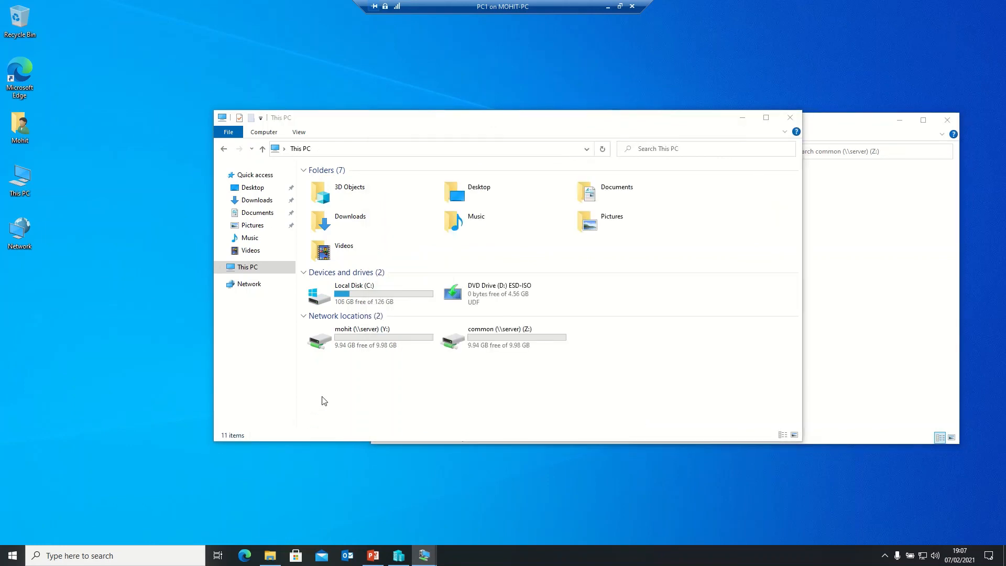
type("\\\\server")
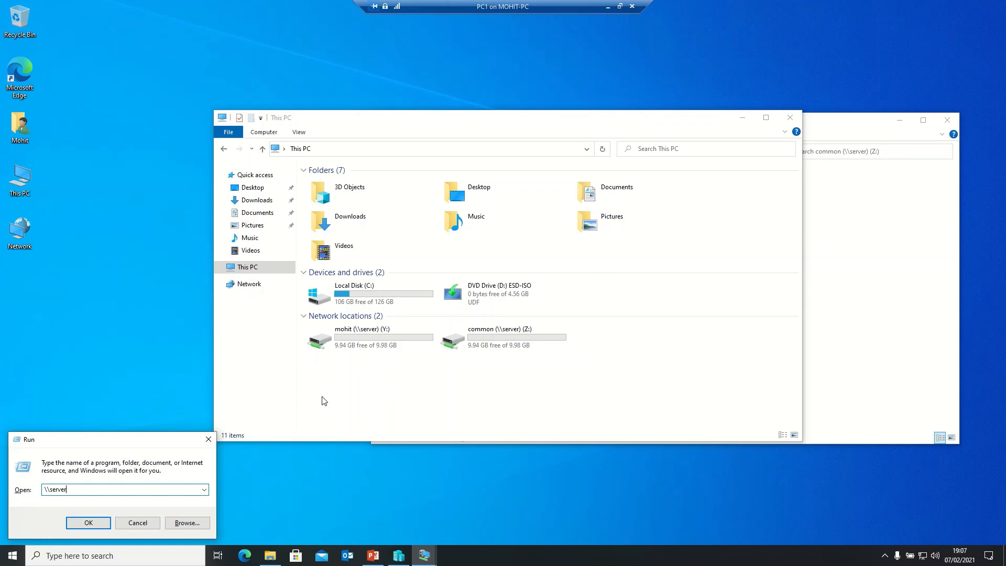
type("\\")
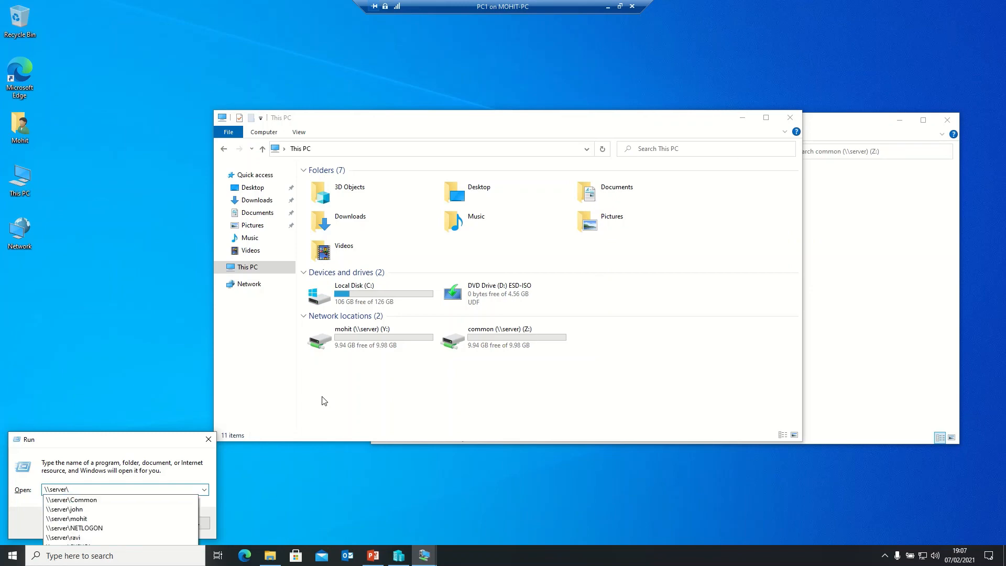
type("r")
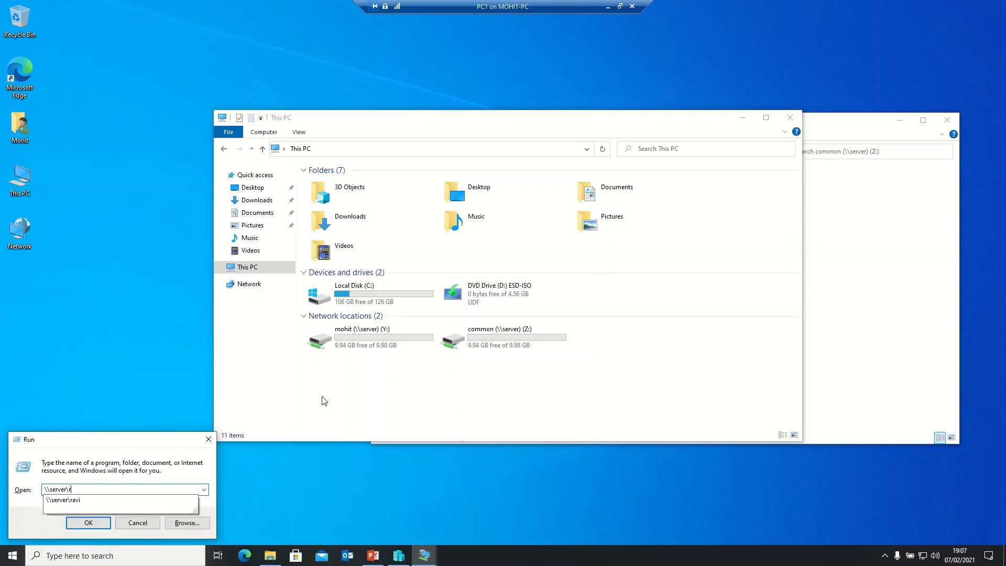
type("avi")
key("Return")
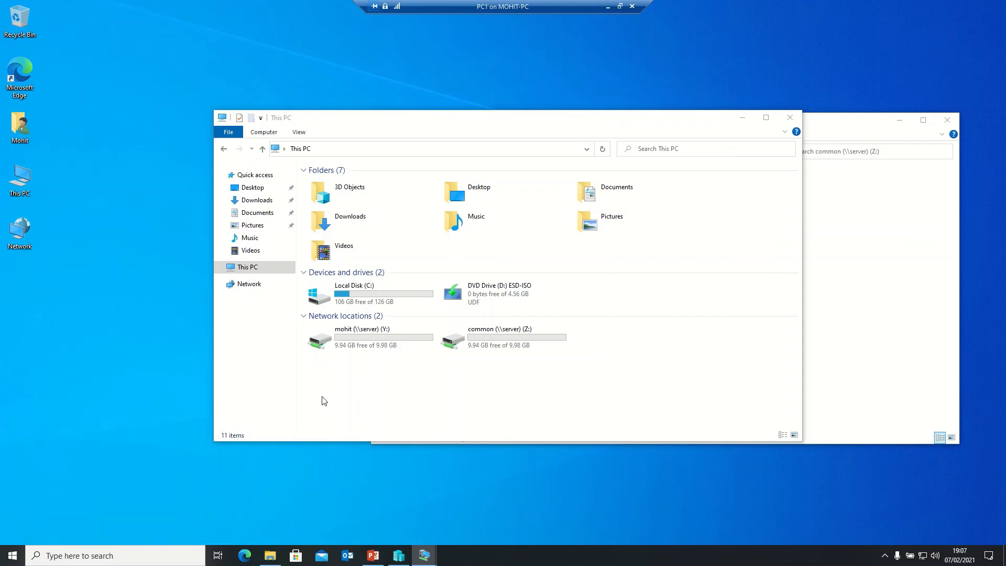
- Open the shared folder of the domain user whose name starts with J by its network path on \\server
key("super+r")
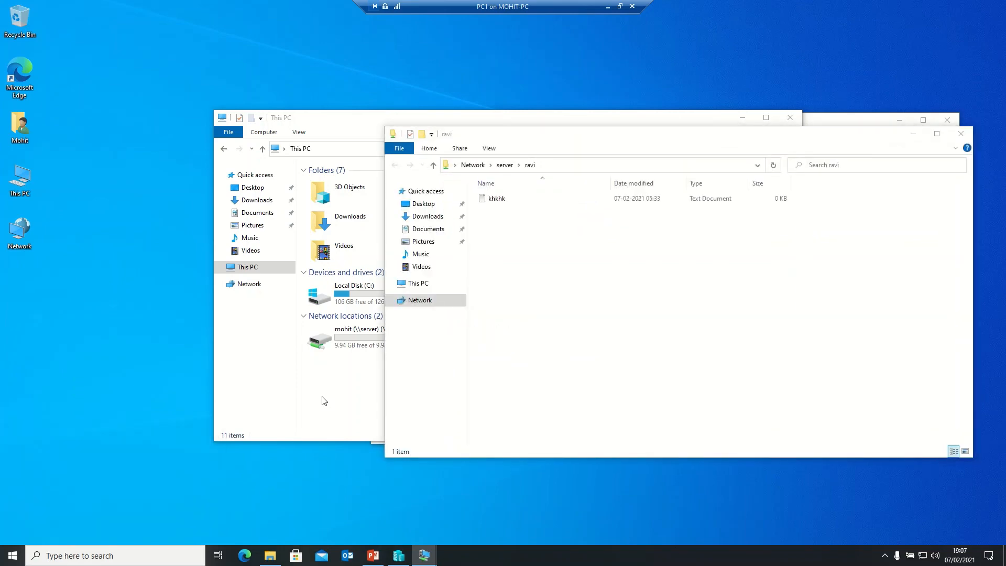
key("End")
key("BackSpace")
key("BackSpace")
key("BackSpace")
key("BackSpace")
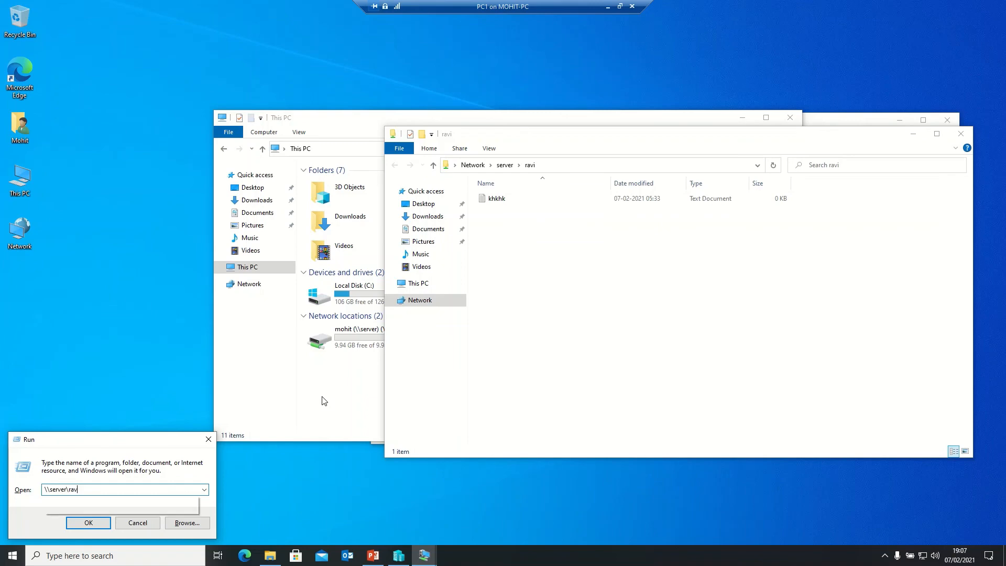
type("jon")
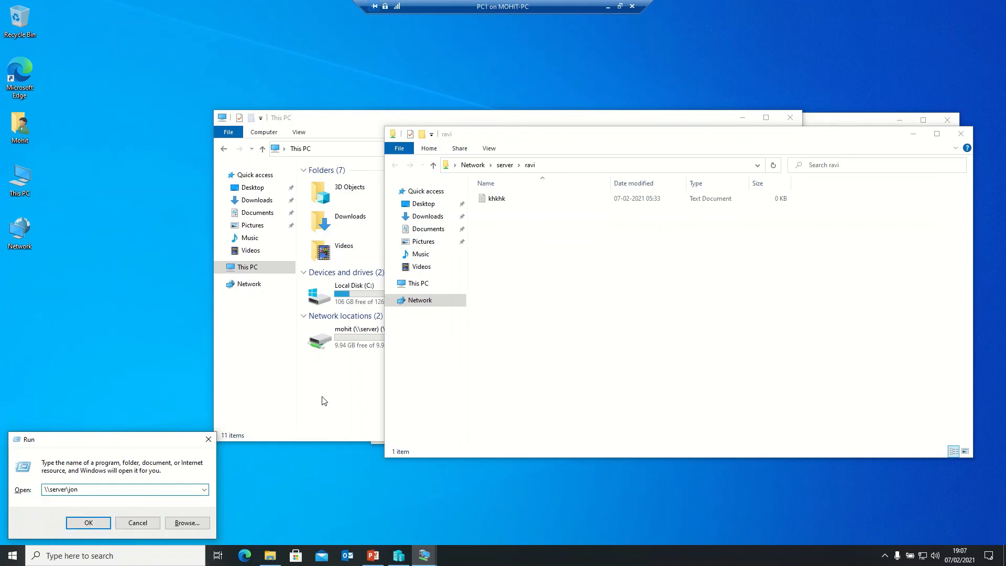
key("BackSpace")
type("hn")
key("Return")
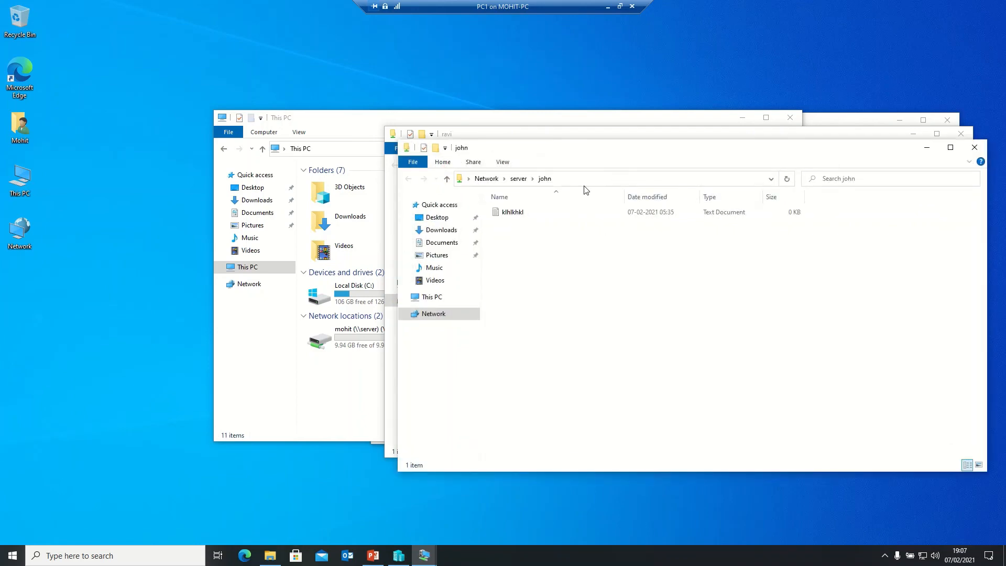
- Create a text document named klhklhl in the open shared folder of the user whose name starts with J
right_click(578, 266)
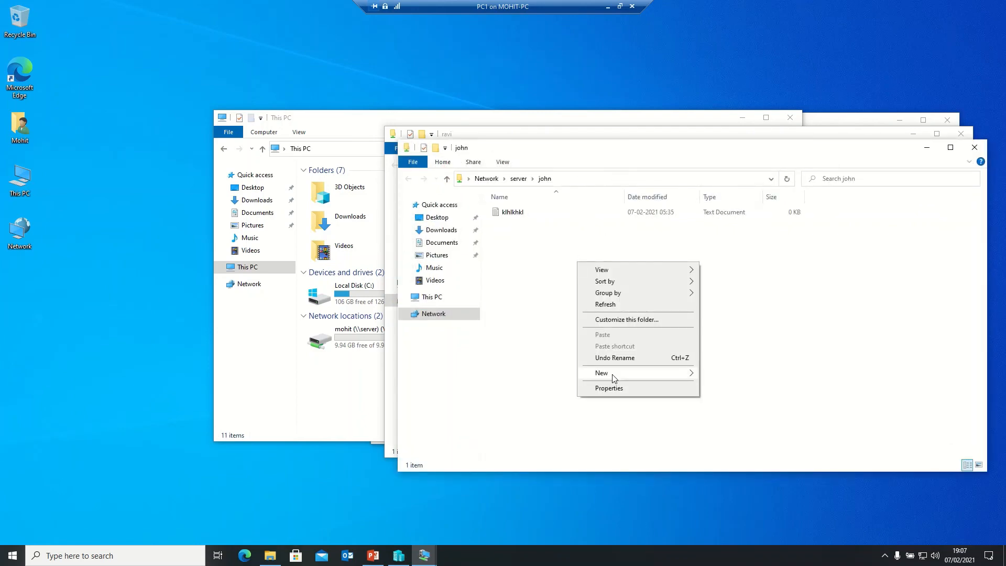
mouse_move(615, 374)
left_click(713, 424)
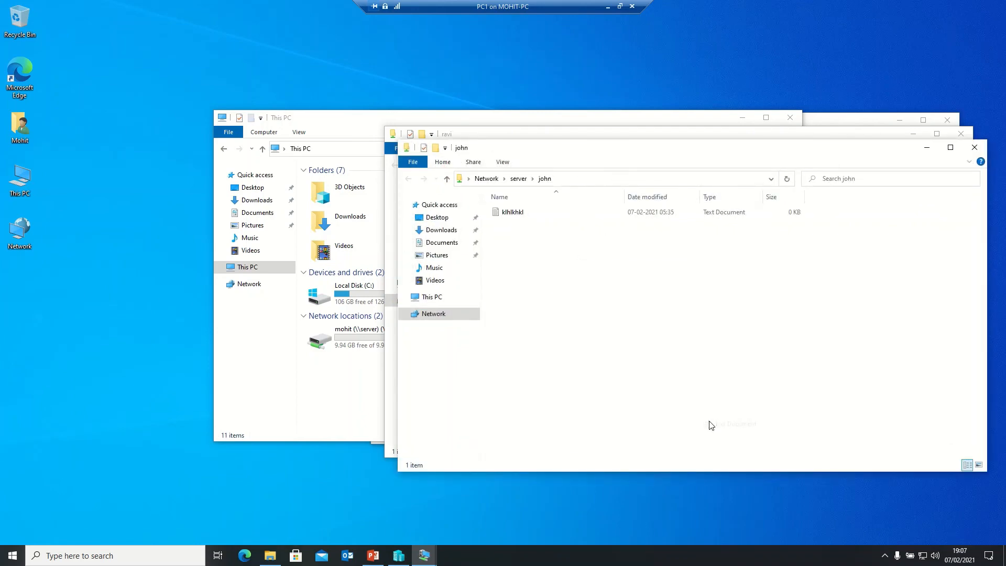
type("klhklhl")
key("Return")
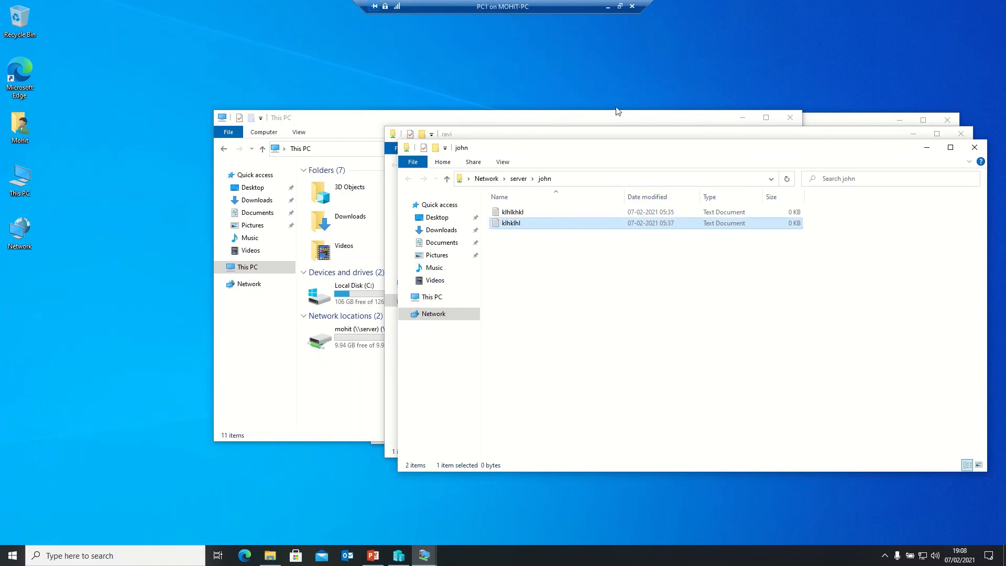
- Start creating a new document in the shared folder of the user whose name starts with R
left_click(581, 138)
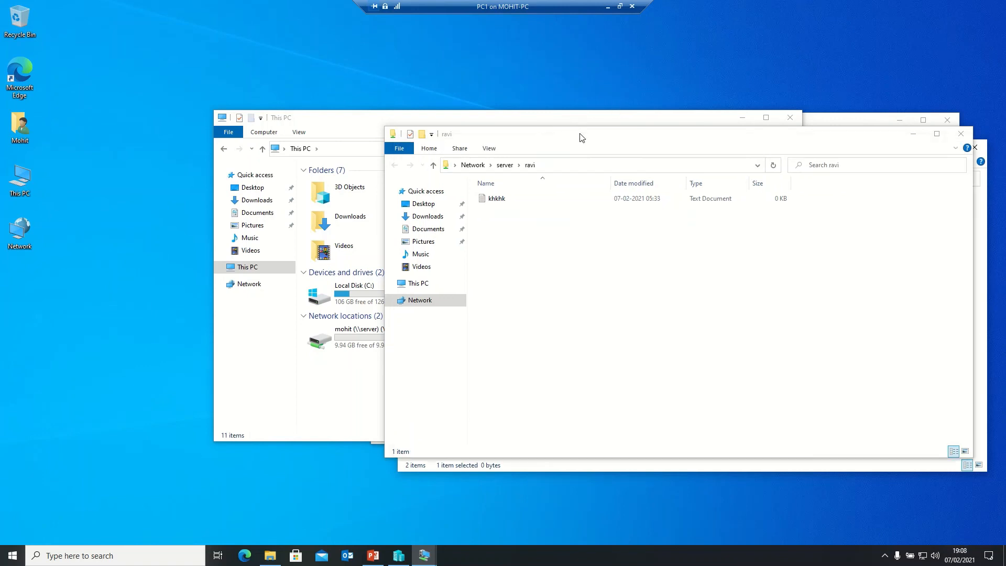
right_click(507, 259)
mouse_move(596, 369)
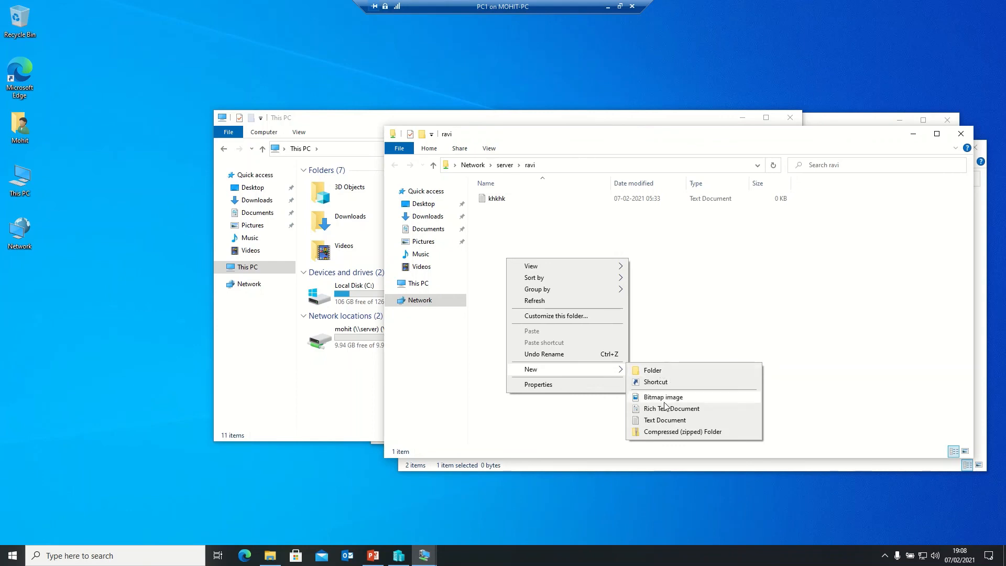